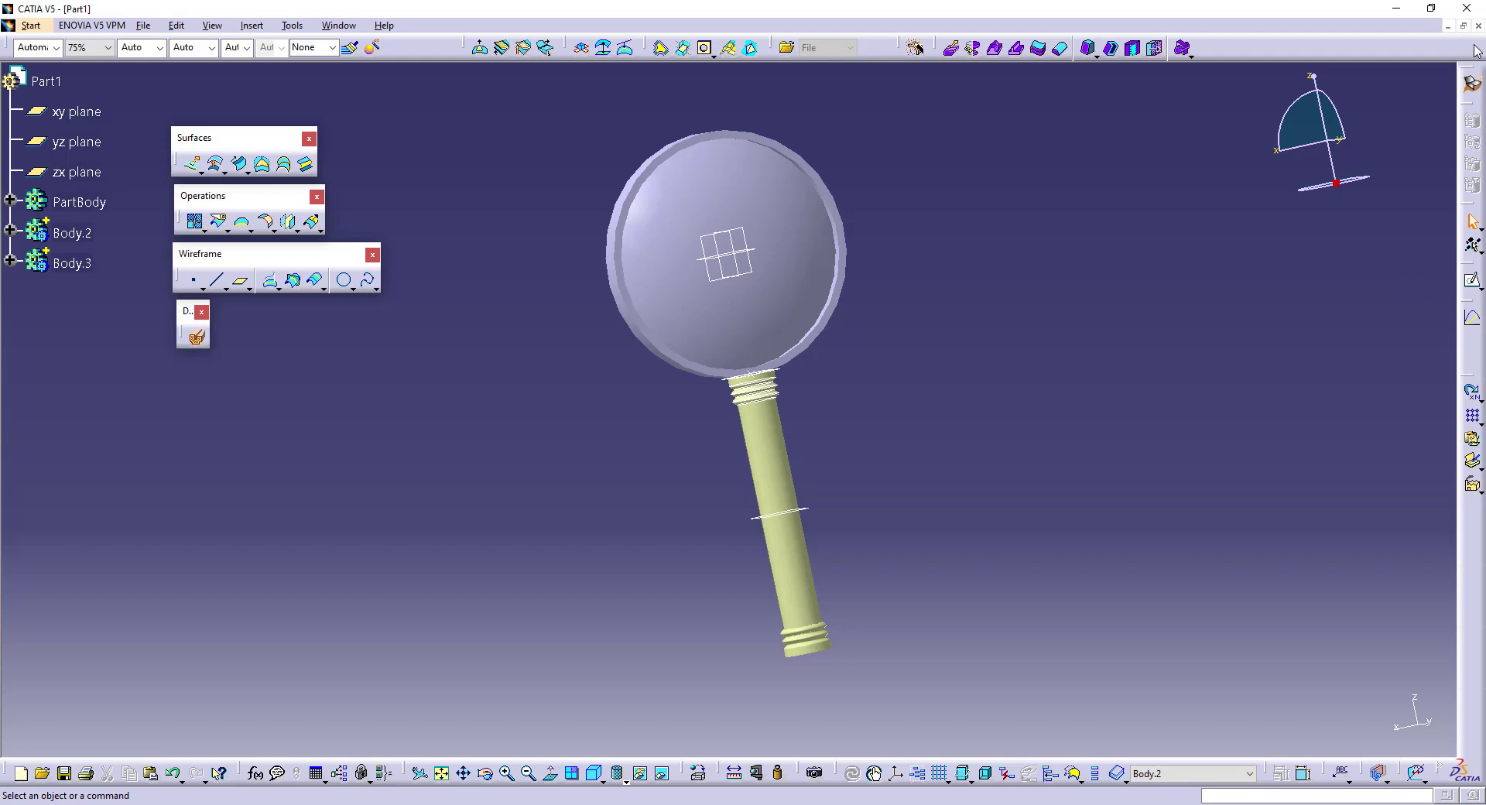
- Switch to the Part Design workbench and make Body.2 the in-work object
{"action": "left_click", "coordinate": [1476, 85]}
{"action": "left_click", "coordinate": [1237, 608]}
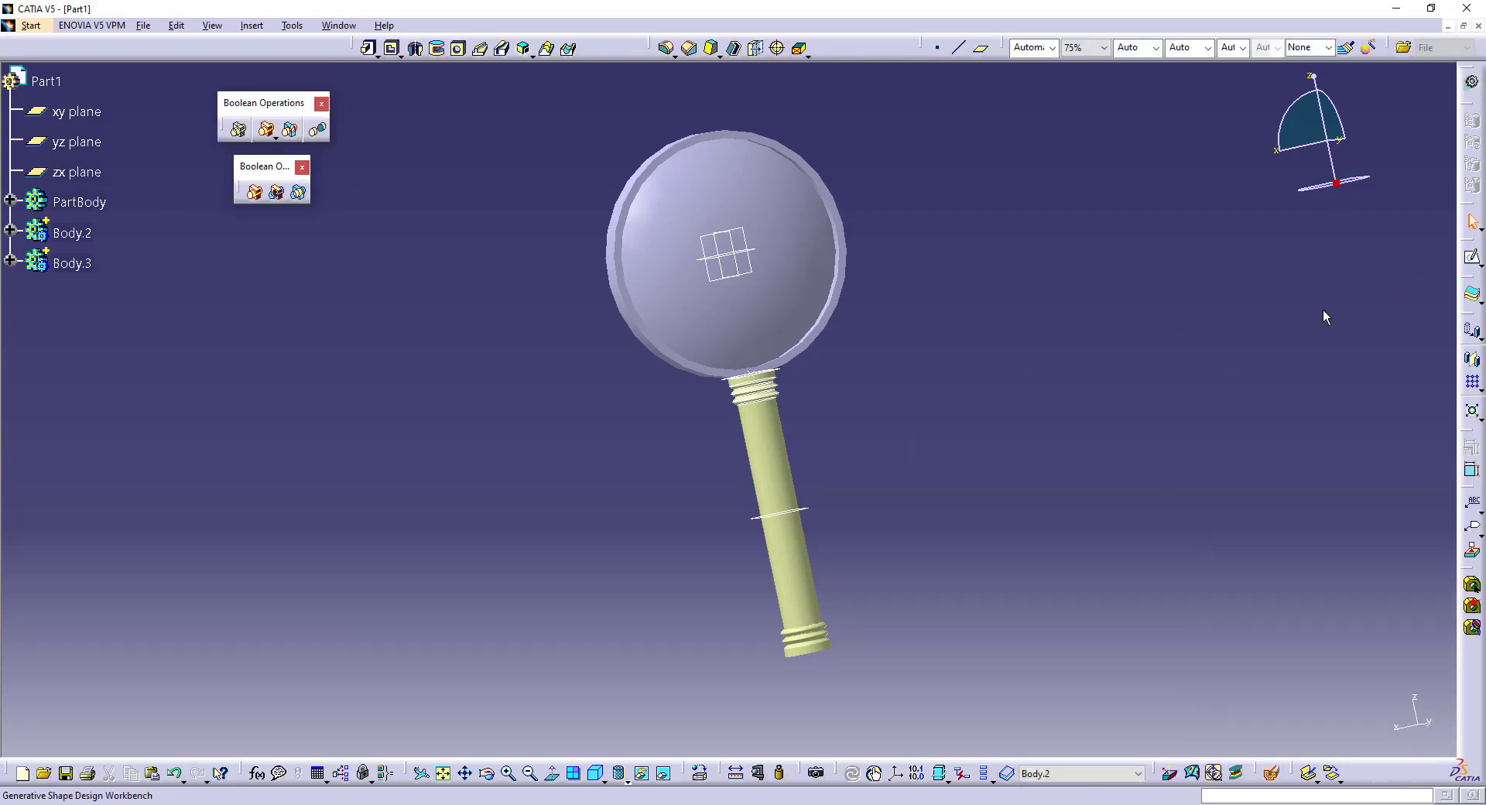
{"action": "left_click", "coordinate": [1472, 294]}
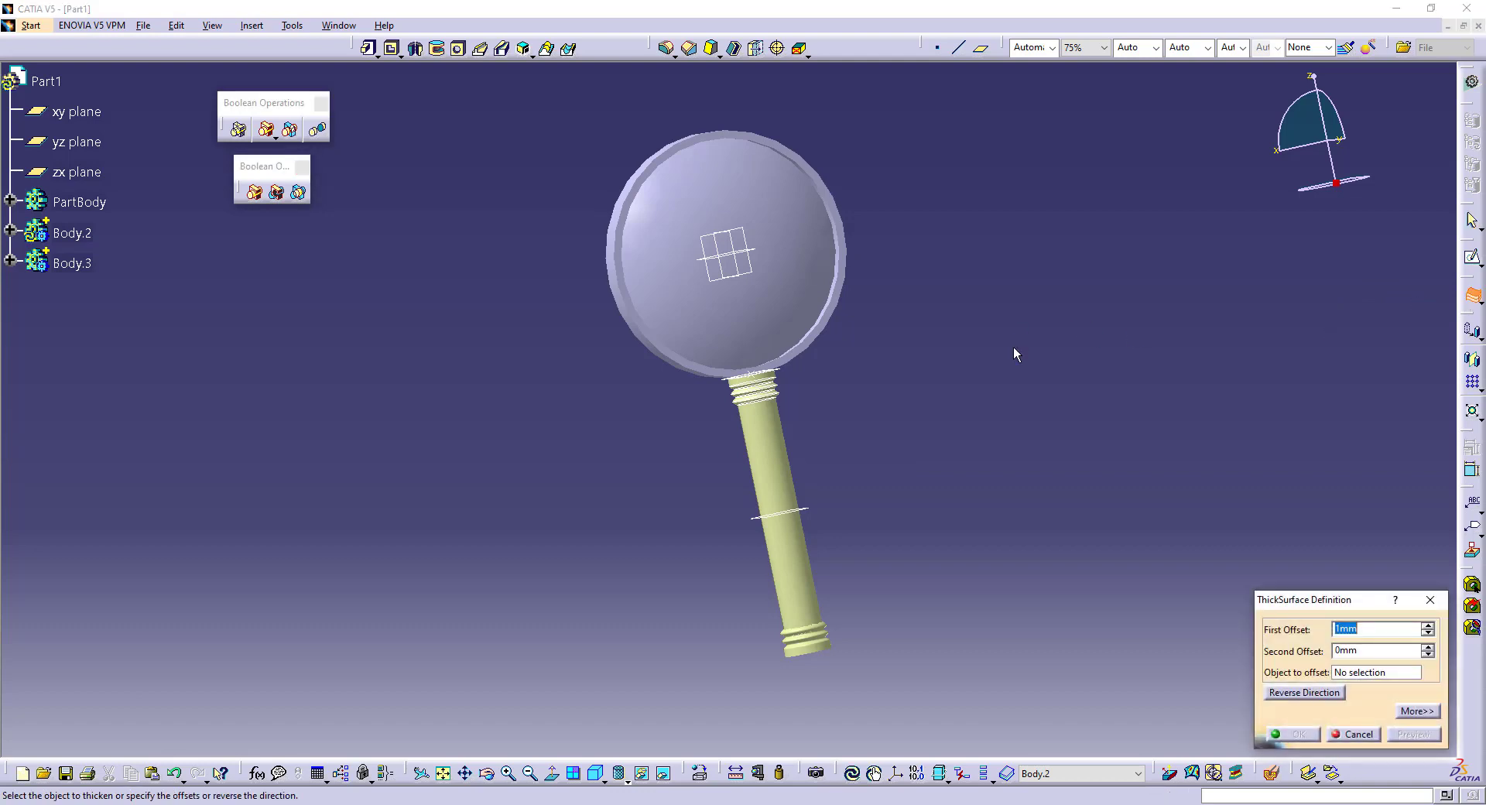
{"action": "left_click", "coordinate": [1432, 600]}
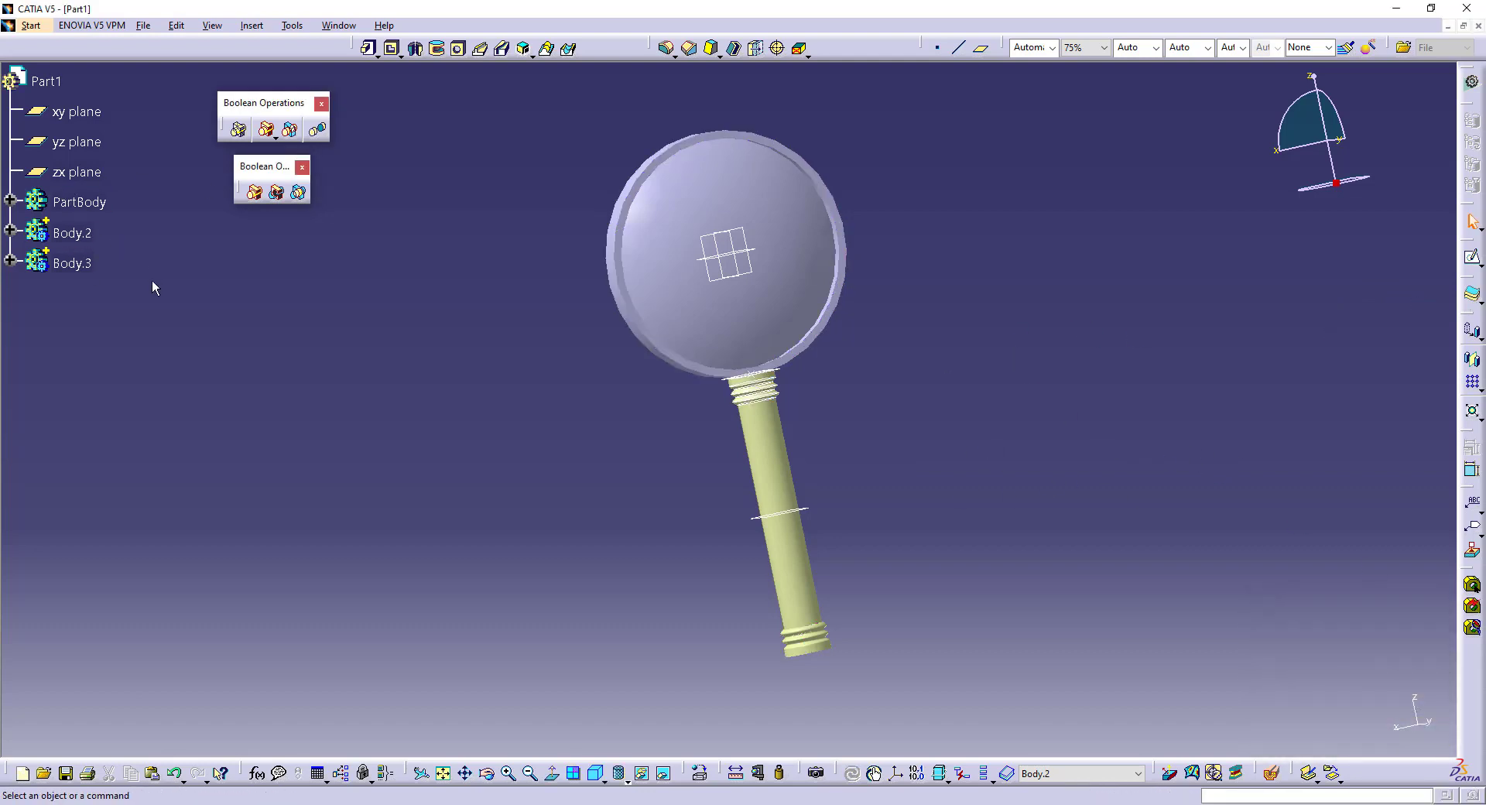
{"action": "right_click", "coordinate": [79, 242]}
{"action": "left_click", "coordinate": [147, 349]}
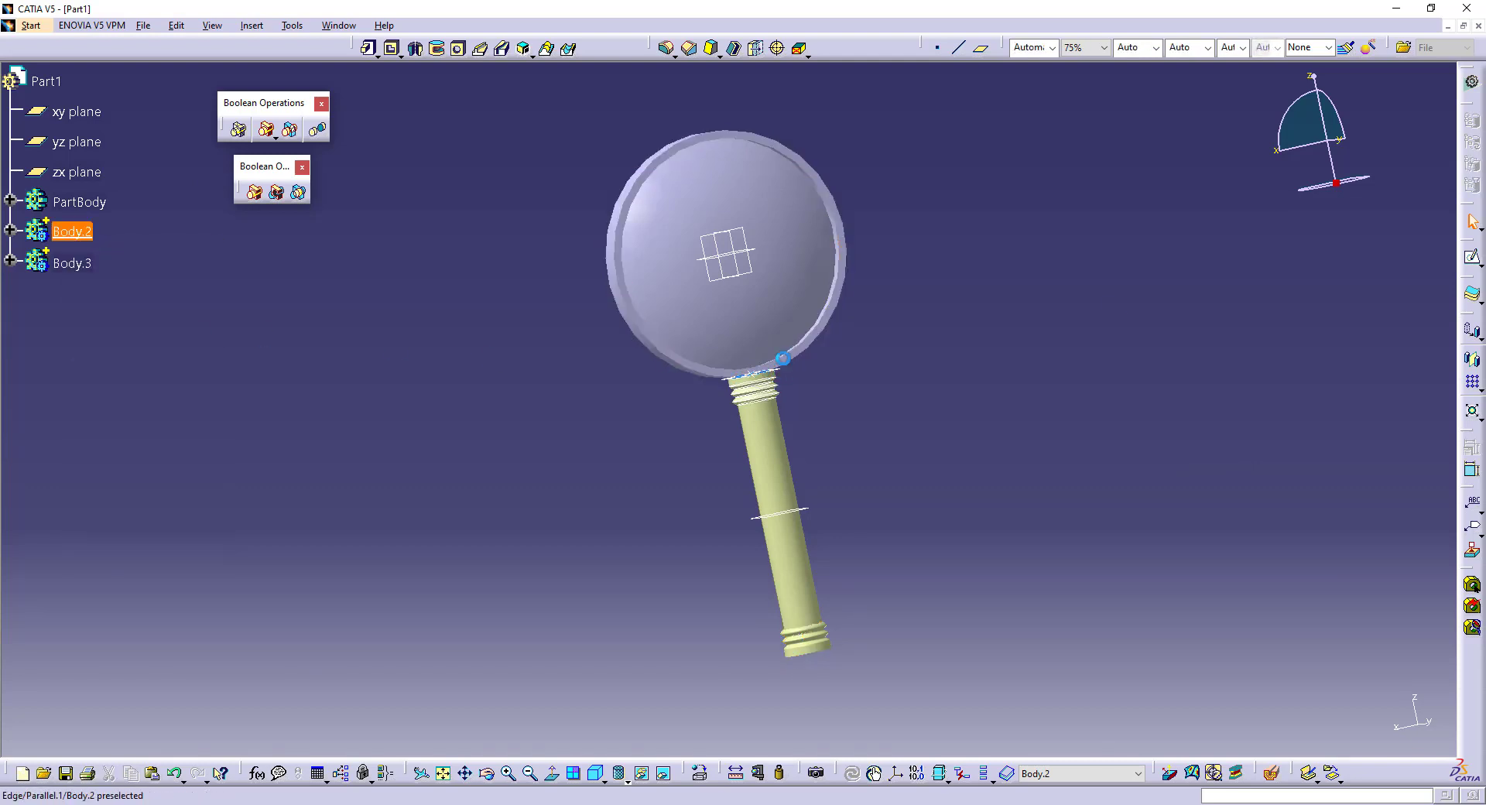
- Thicken Multi-sections Surface.1 with a first offset of 0.2 mm and the offset direction reversed
{"action": "left_click", "coordinate": [1472, 294]}
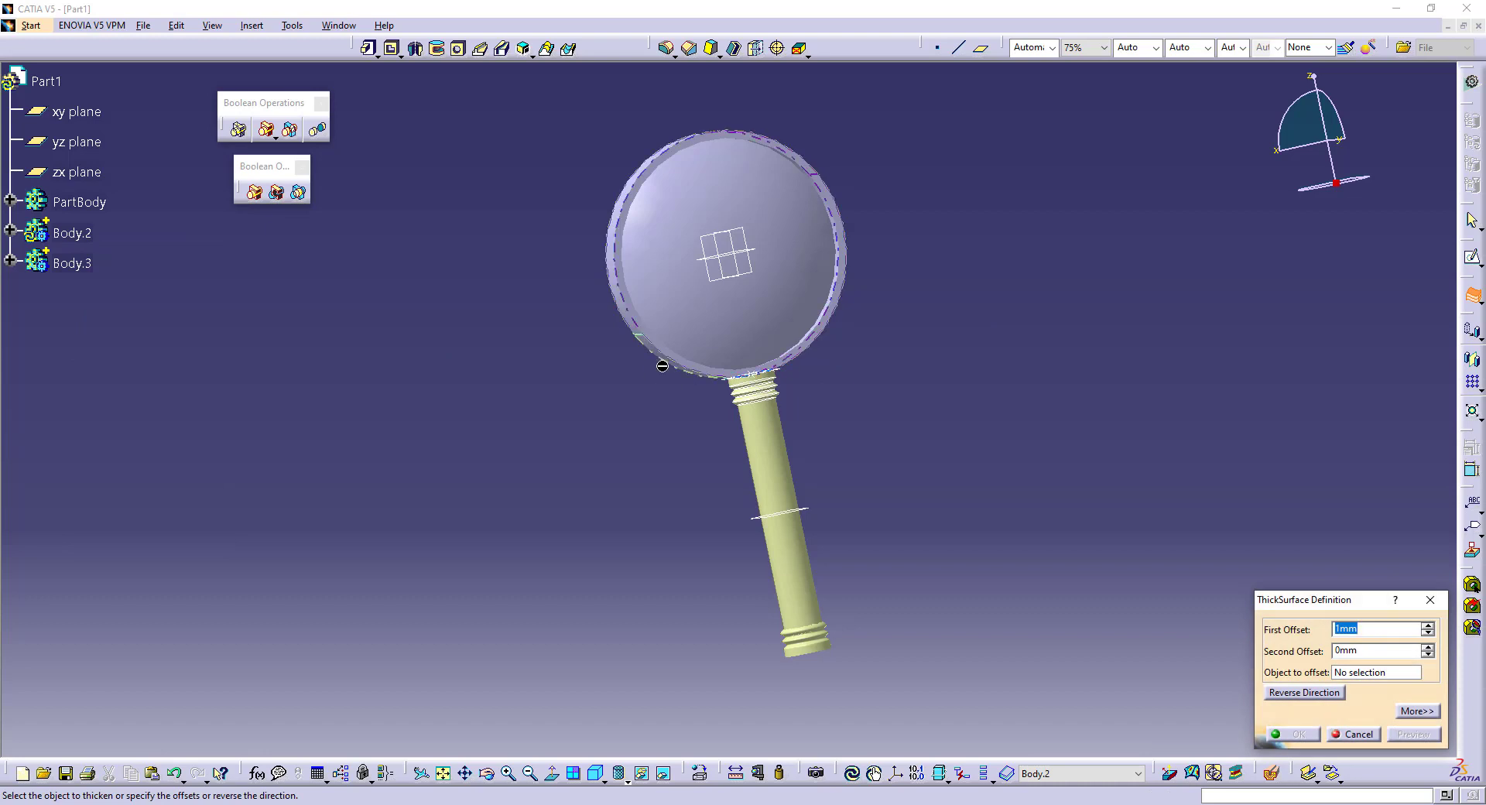
{"action": "left_click", "coordinate": [10, 232]}
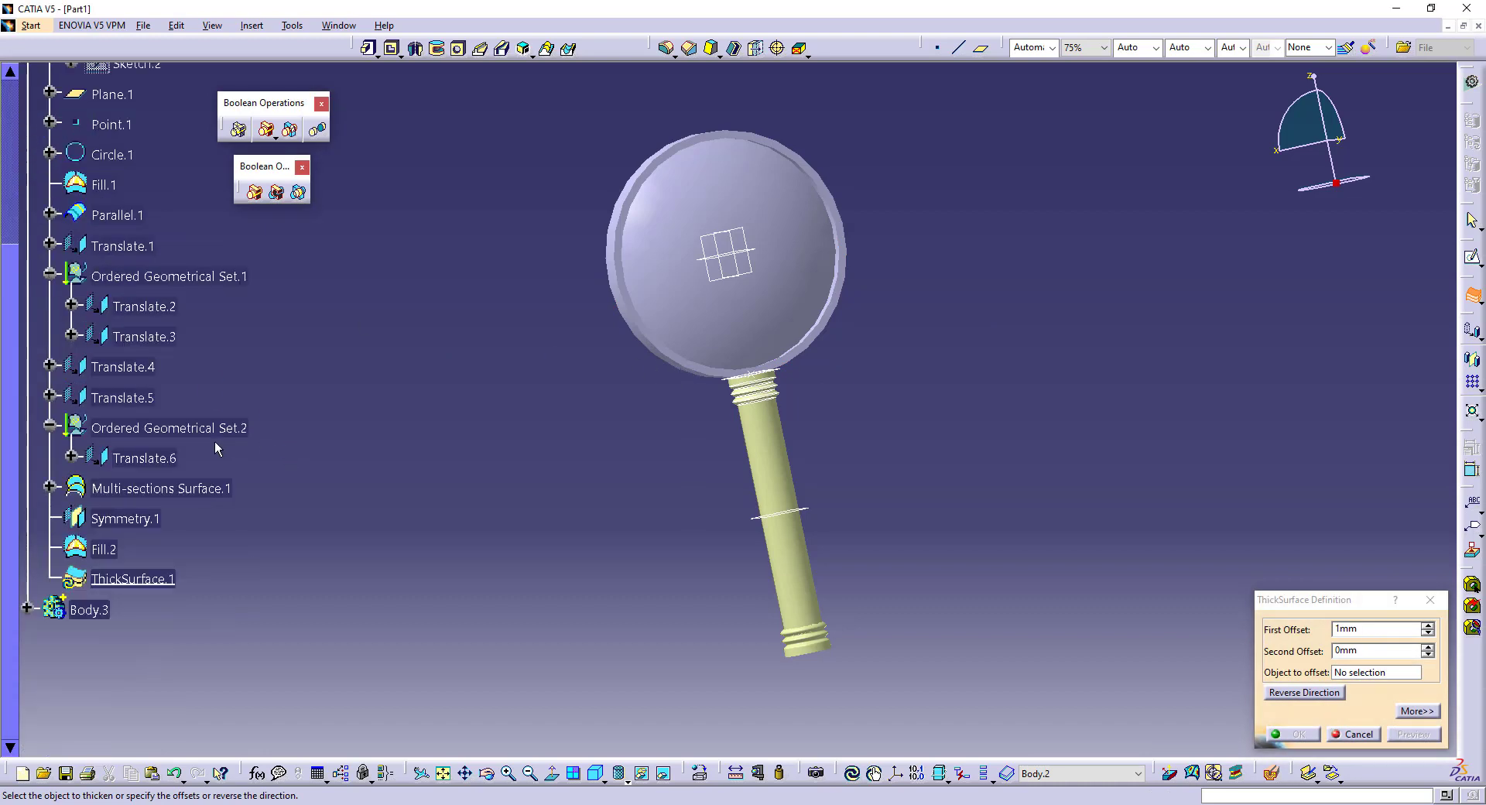
{"action": "left_click", "coordinate": [192, 488]}
{"action": "left_click", "coordinate": [1305, 693]}
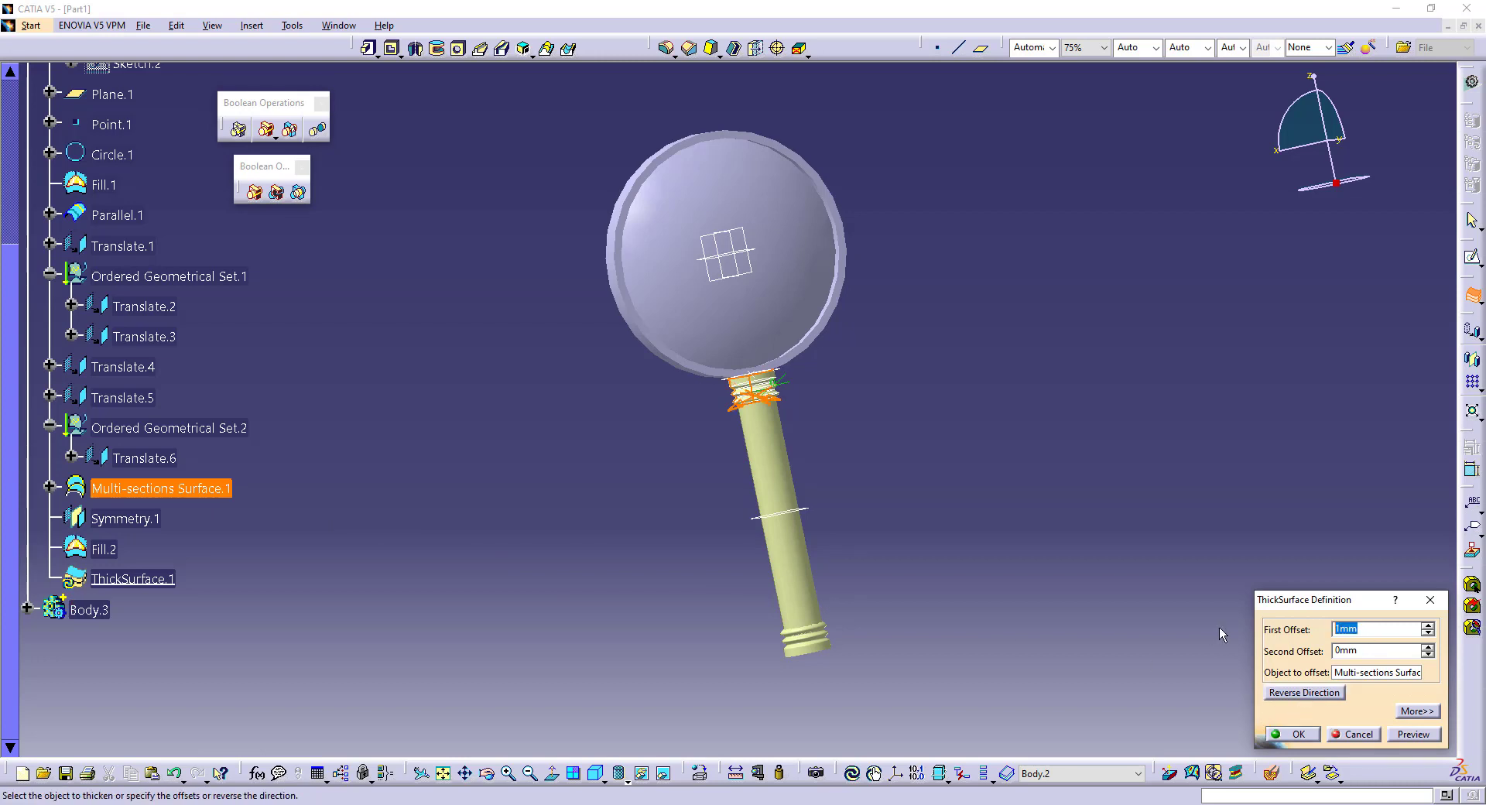
{"action": "type", "text": "0,2"}
{"action": "key", "text": "Return"}
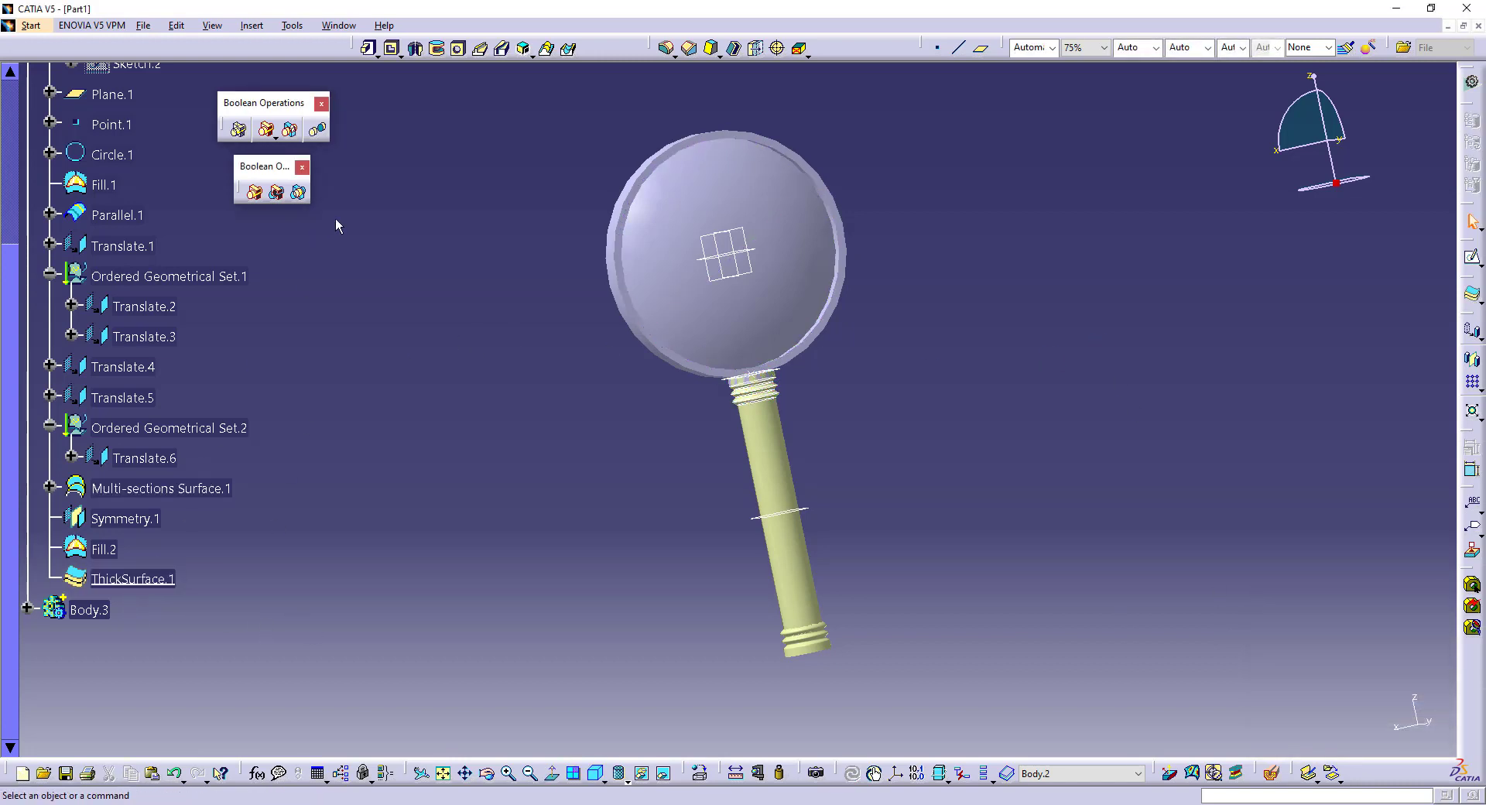
- Thicken Fill.1 at the upper end of the handle by 0.2 mm, with the offset pointing into the handle
{"action": "left_click", "coordinate": [1470, 295]}
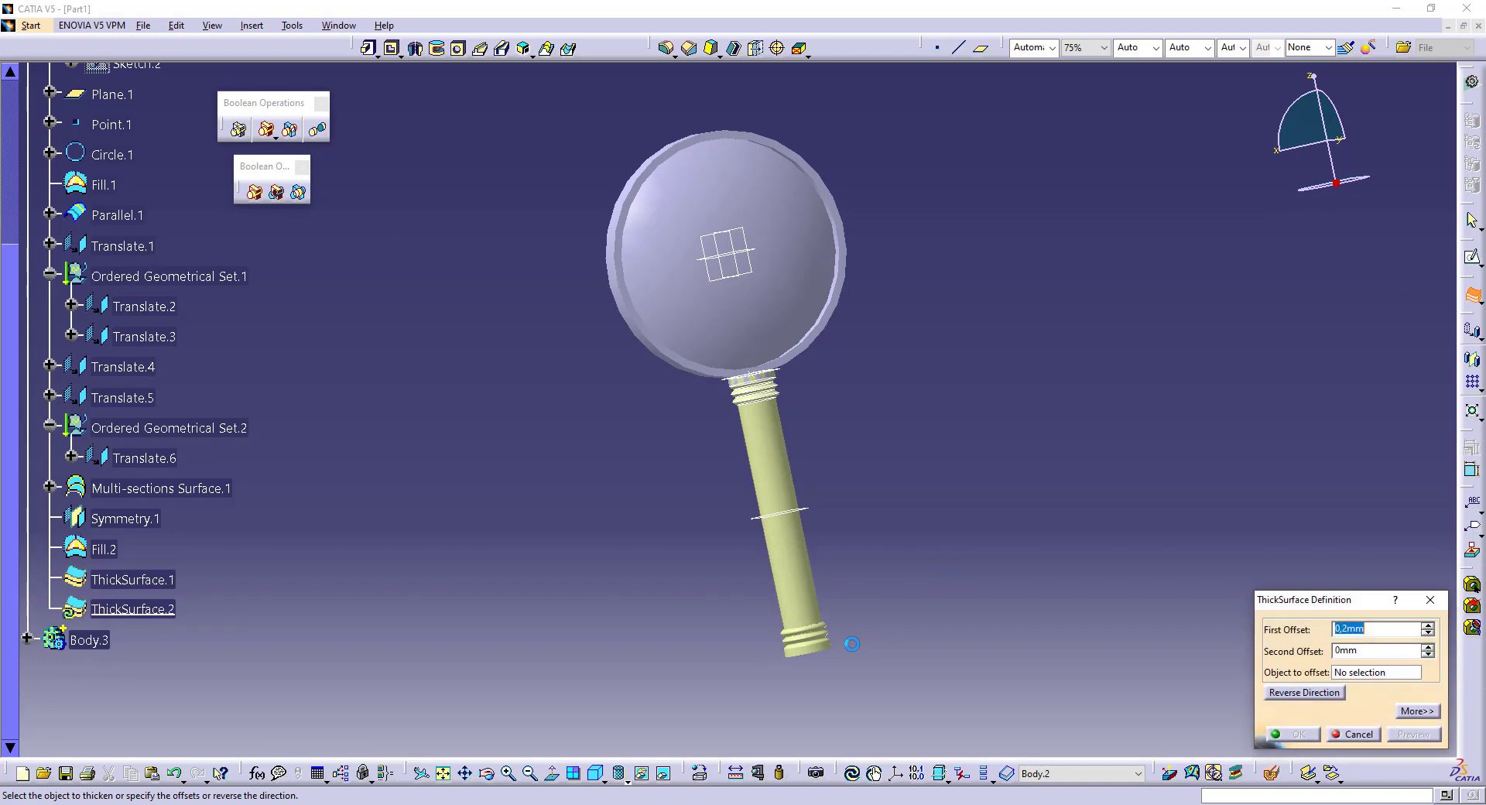
{"action": "left_click", "coordinate": [1426, 602]}
{"action": "mouse_move", "coordinate": [859, 334]}
{"action": "middle_mouse_down"}
{"action": "mouse_move", "coordinate": [858, 455]}
{"action": "mouse_move", "coordinate": [844, 323]}
{"action": "middle_mouse_up"}
{"action": "left_click", "coordinate": [844, 323]}
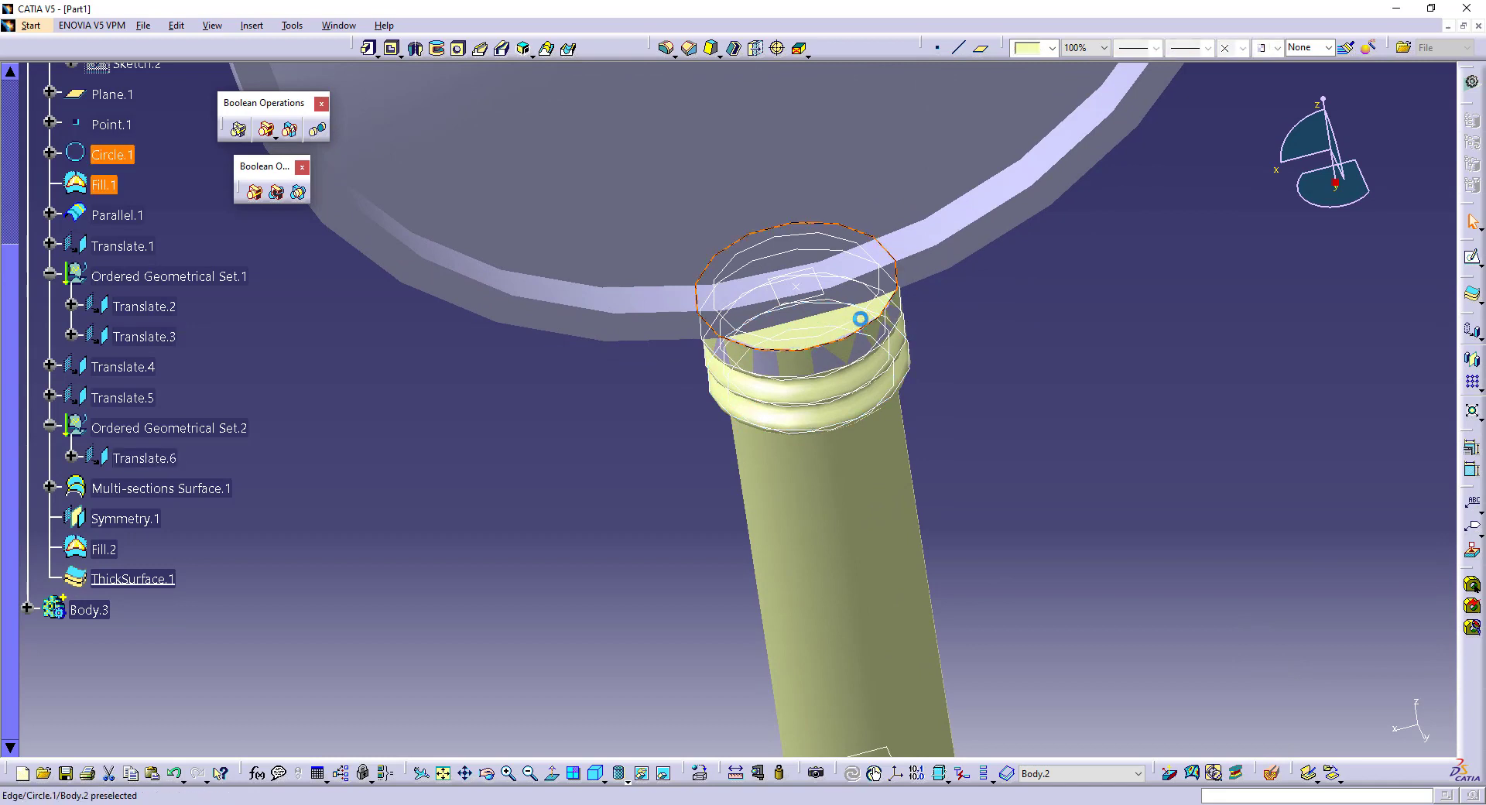
{"action": "left_click", "coordinate": [1472, 294]}
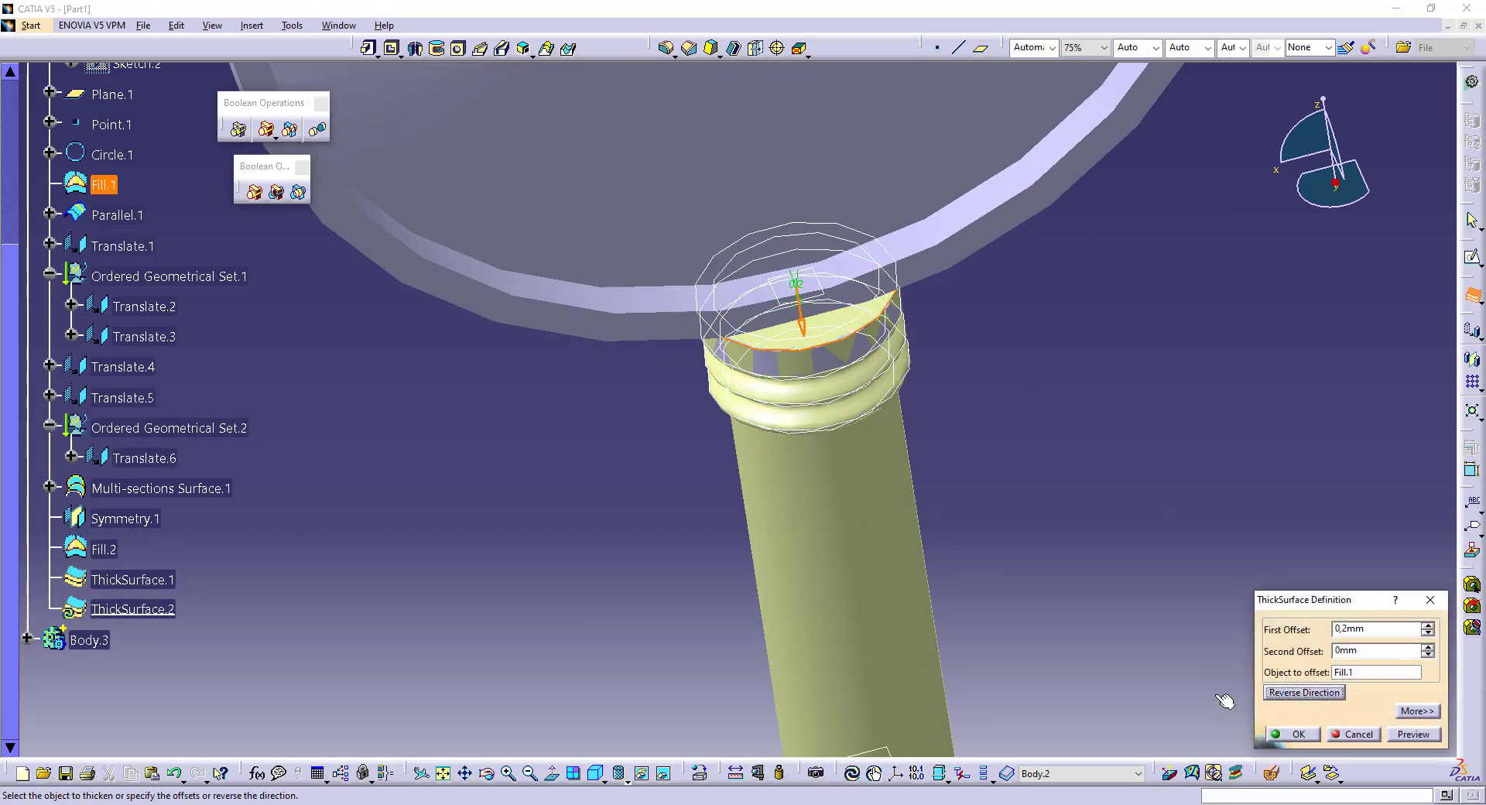
{"action": "left_click", "coordinate": [1300, 734]}
- Thicken Symmetry.1, the ribbed collar at the handle's lower end, by 0.2 mm with the offset direction reversed
{"action": "middle_click_drag", "start_coordinate": [1111, 471], "coordinate": [831, 521]}
{"action": "mouse_move", "coordinate": [873, 606]}
{"action": "middle_mouse_down"}
{"action": "mouse_move", "coordinate": [873, 576]}
{"action": "mouse_move", "coordinate": [809, 490]}
{"action": "middle_mouse_up"}
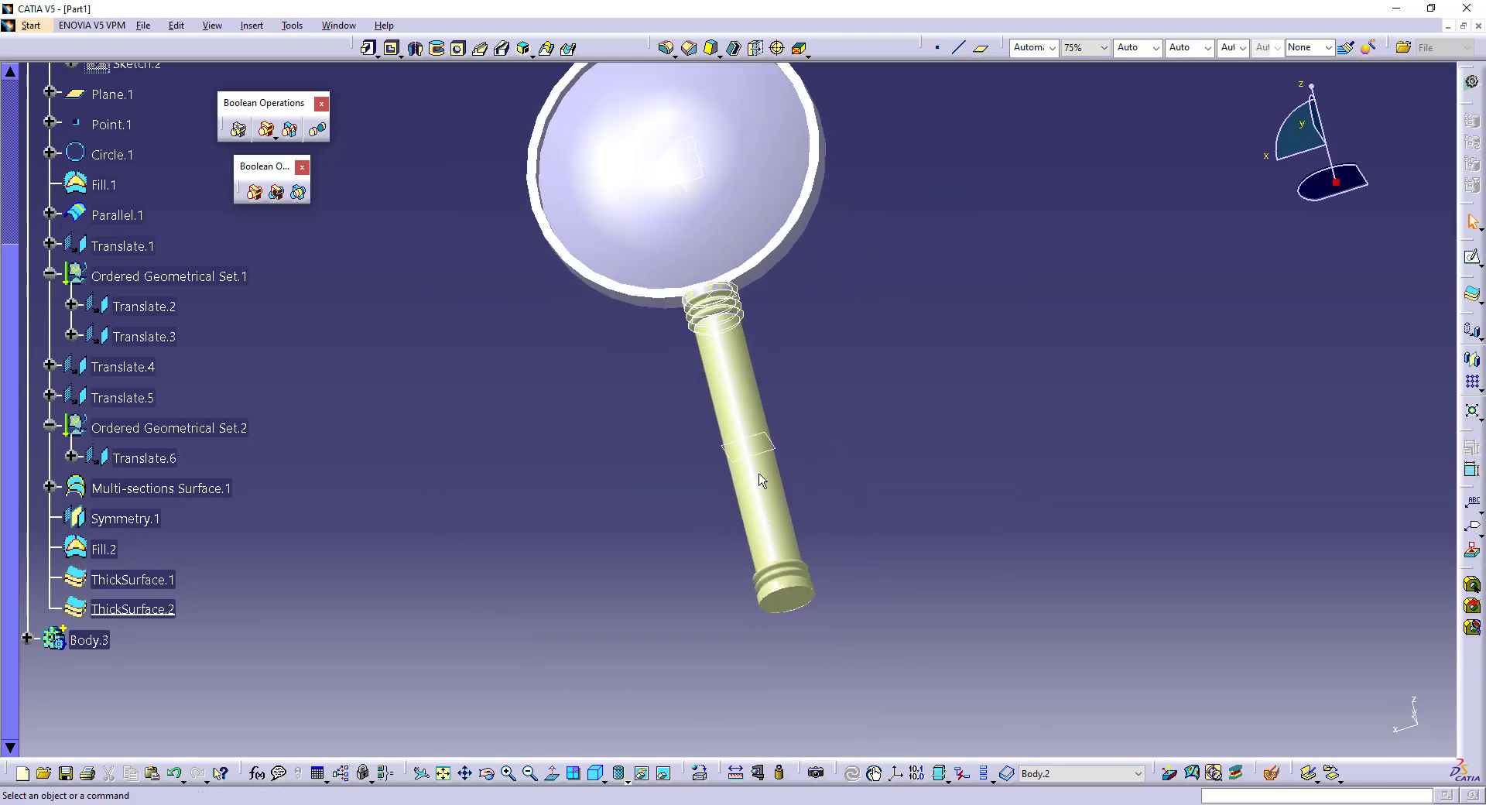
{"action": "left_click", "coordinate": [1473, 294]}
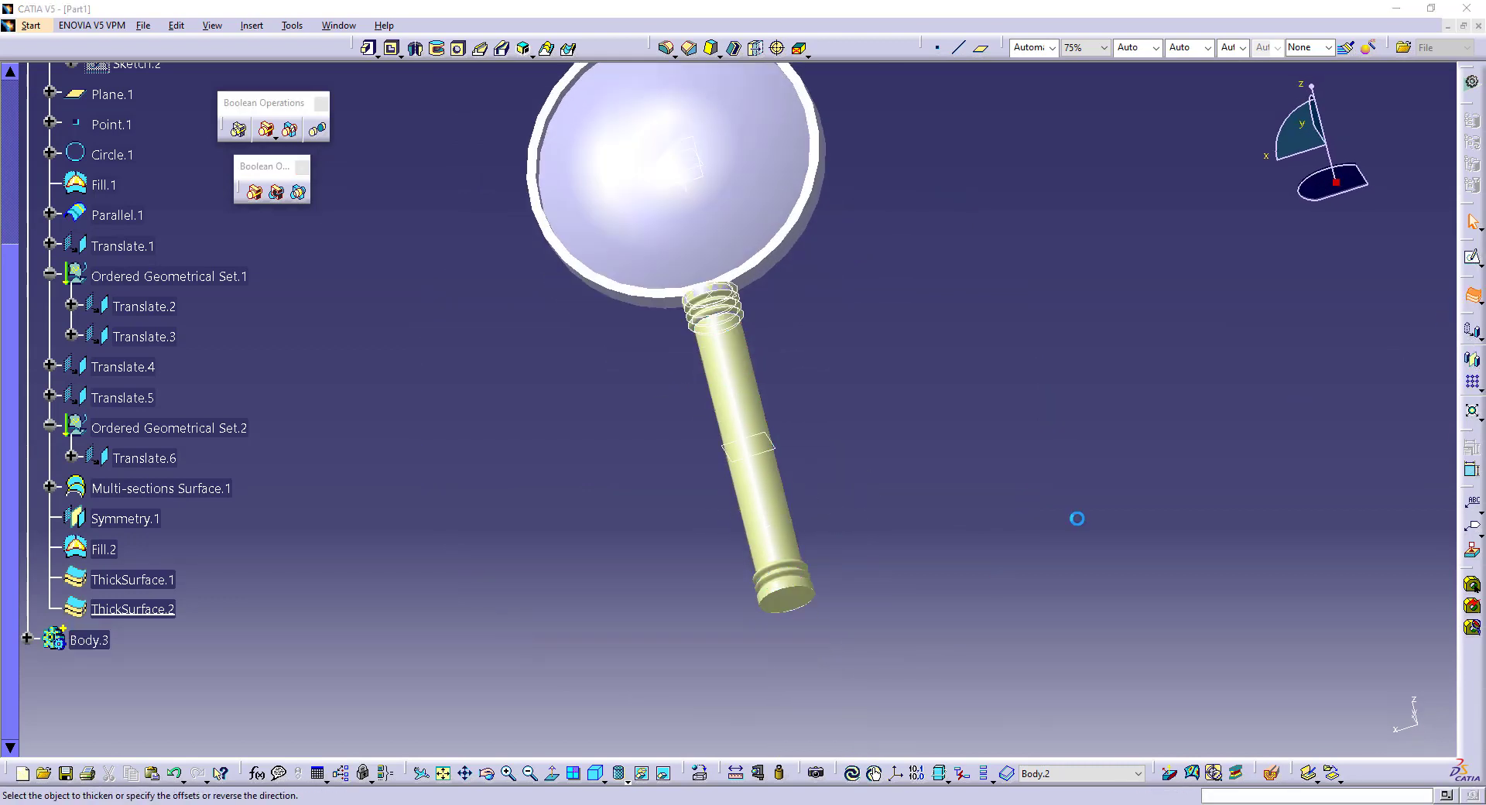
{"action": "left_click", "coordinate": [779, 578]}
{"action": "left_click", "coordinate": [1291, 691]}
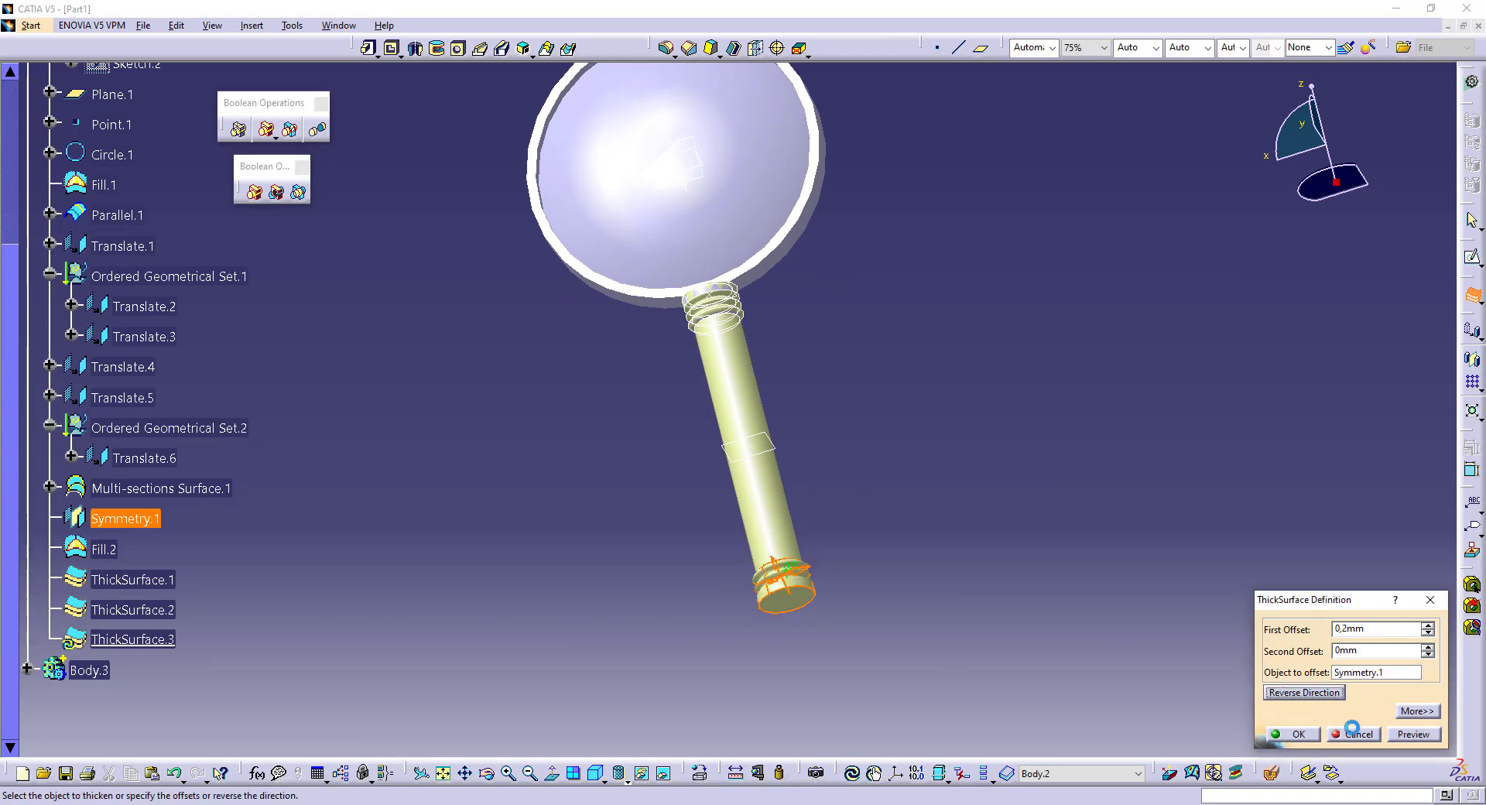
{"action": "left_click", "coordinate": [1405, 735]}
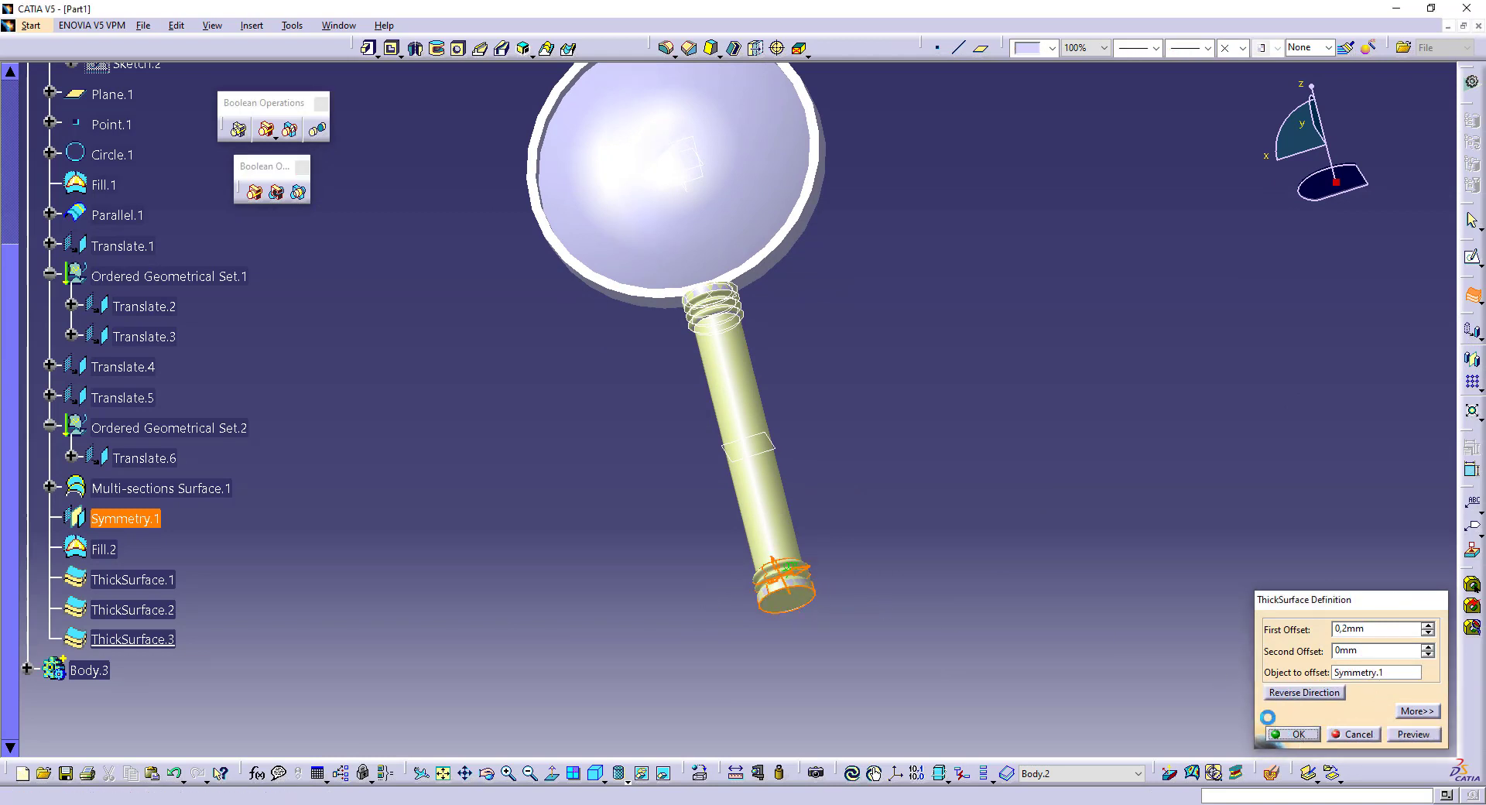
{"action": "left_click", "coordinate": [1283, 731]}
- Thicken Fill.2, the cap at the handle's lower end, by 0.2 mm
{"action": "left_click", "coordinate": [1472, 294]}
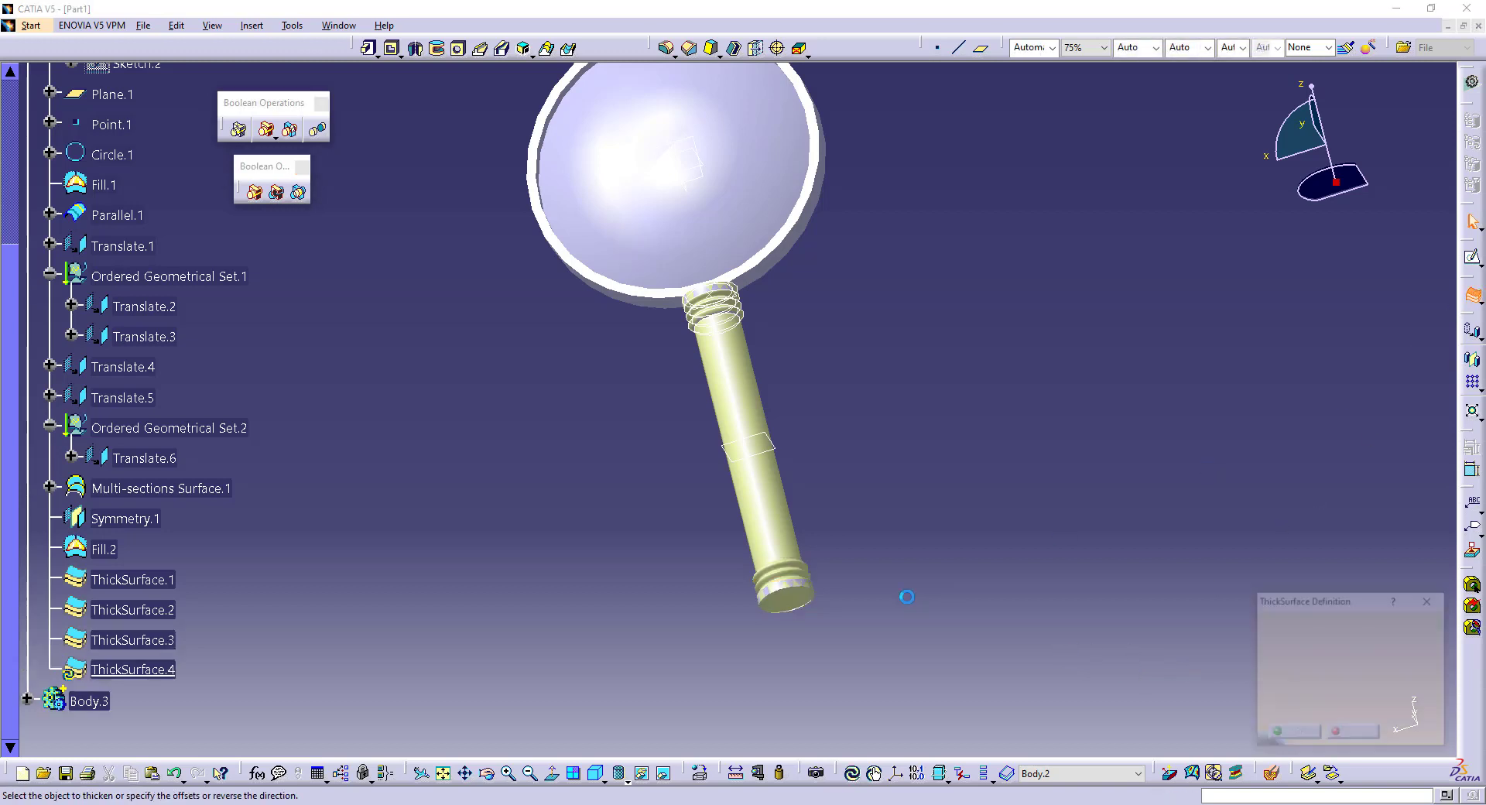
{"action": "left_click", "coordinate": [803, 604]}
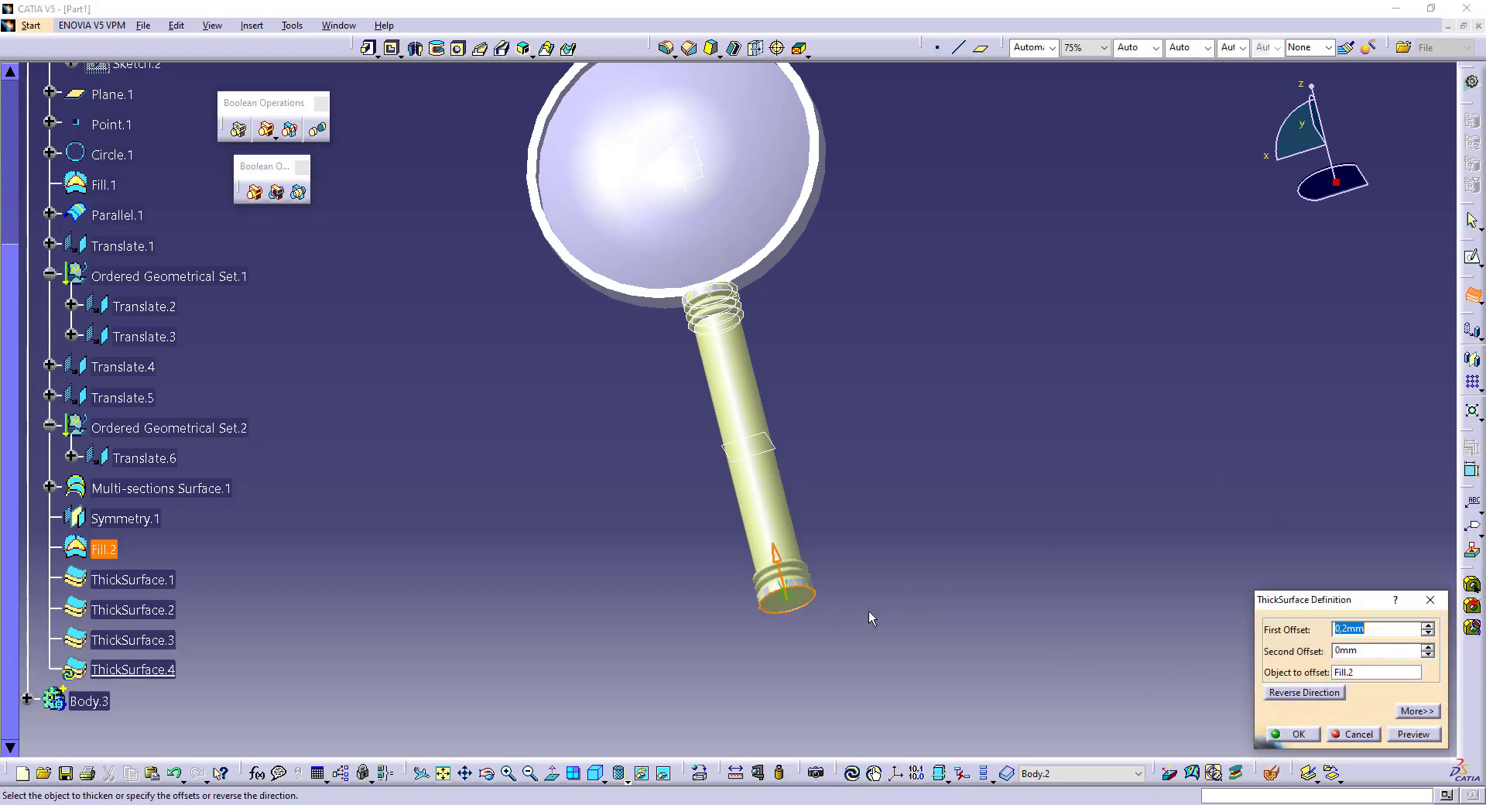
{"action": "left_click", "coordinate": [1294, 733]}
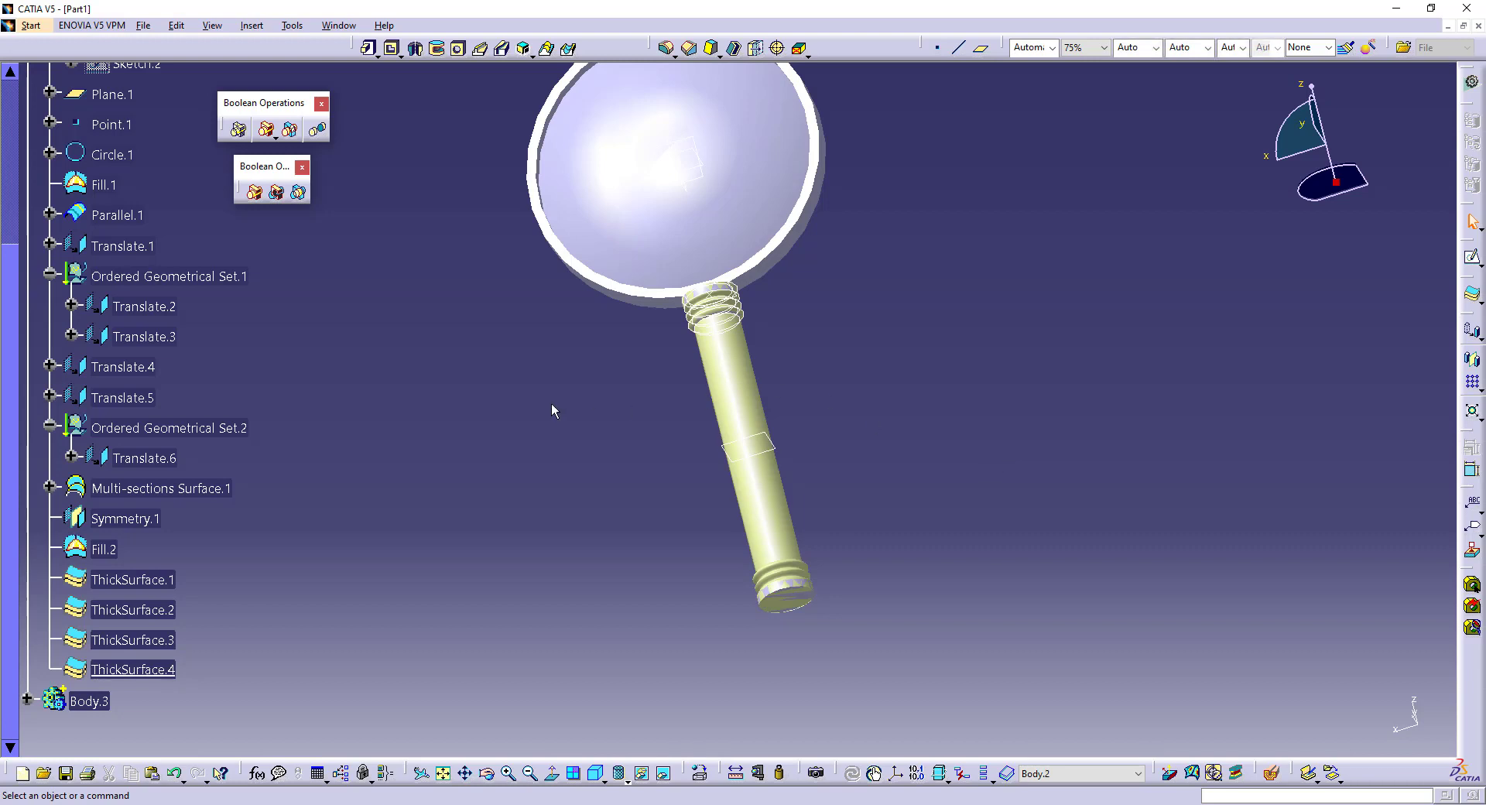
- Make Body.3 the in-work object and turn its handle surface Extrude.1 into a solid with Close Surface
{"action": "left_click", "coordinate": [87, 701]}
{"action": "right_click", "coordinate": [87, 700]}
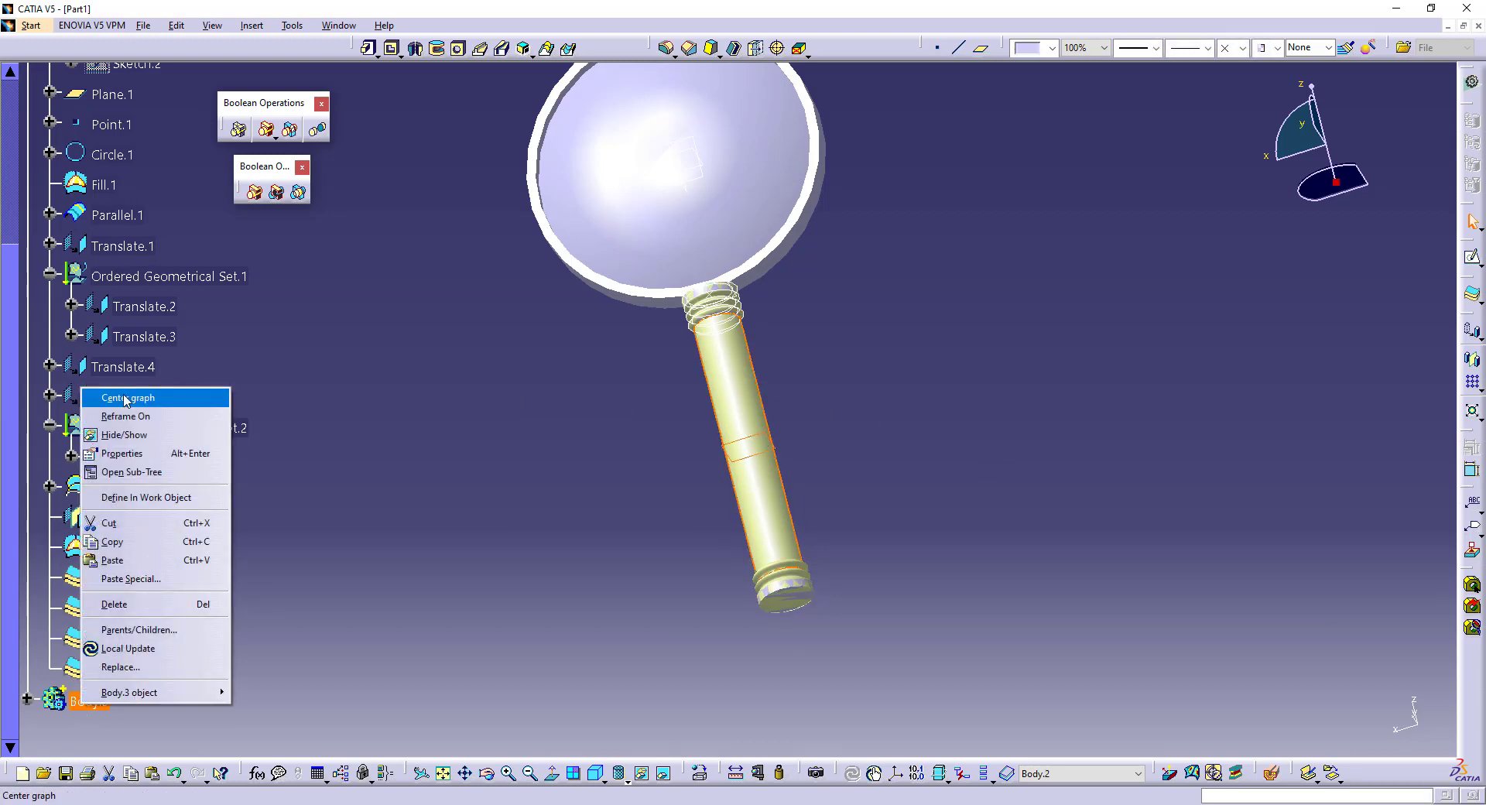
{"action": "left_click", "coordinate": [146, 498]}
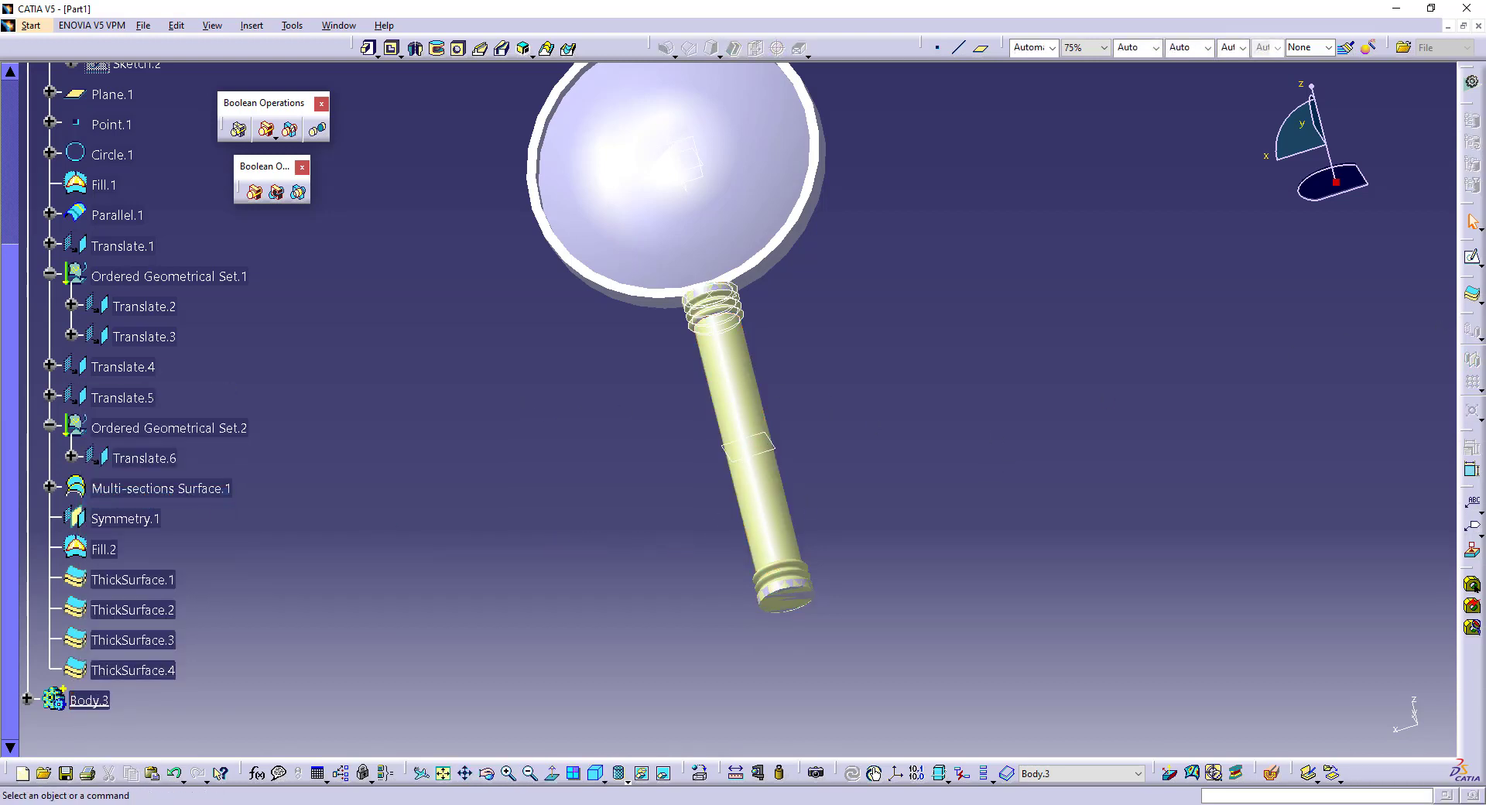
{"action": "left_click", "coordinate": [1478, 303]}
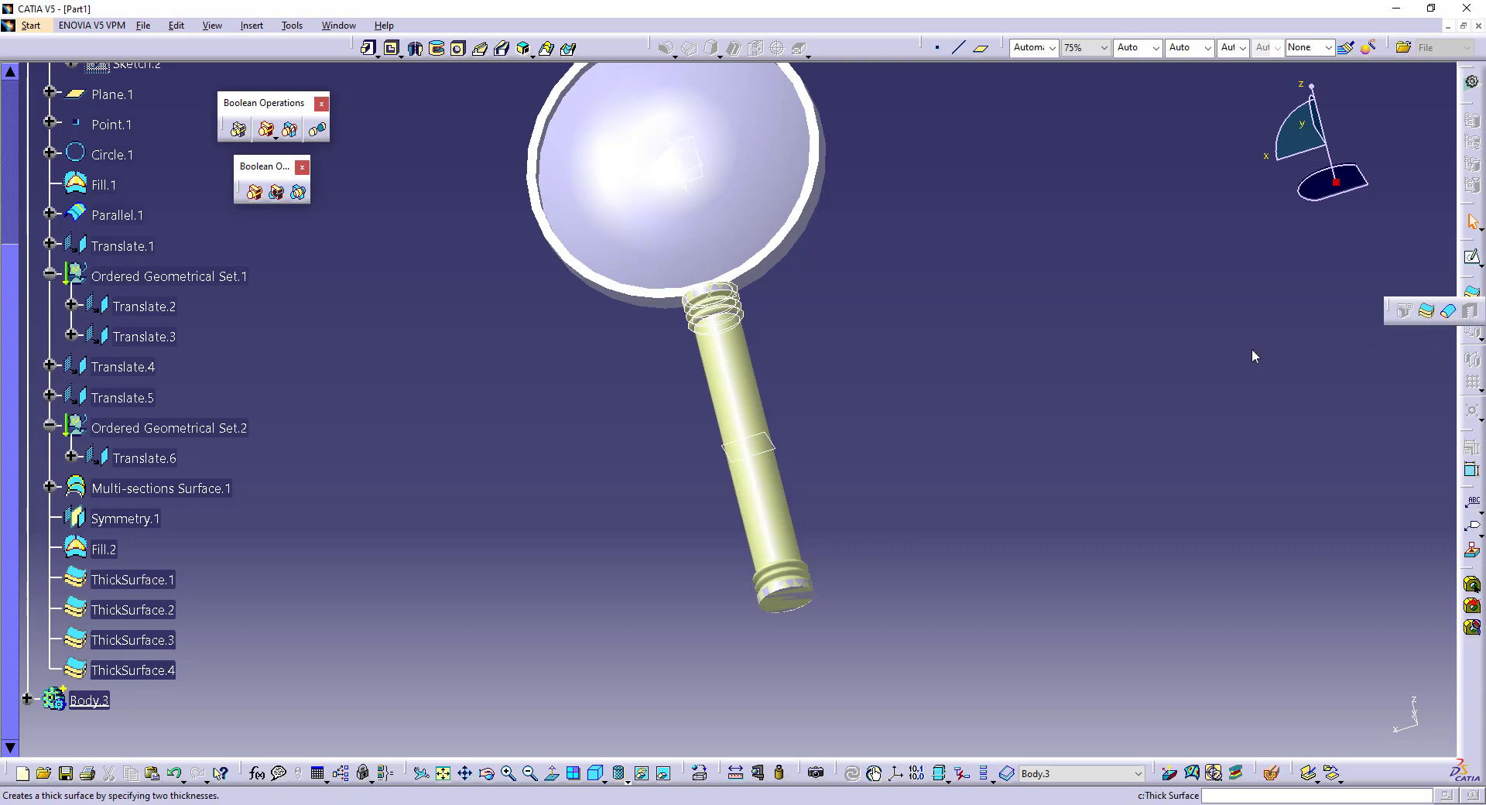
{"action": "left_click", "coordinate": [1448, 311]}
{"action": "left_click", "coordinate": [726, 374]}
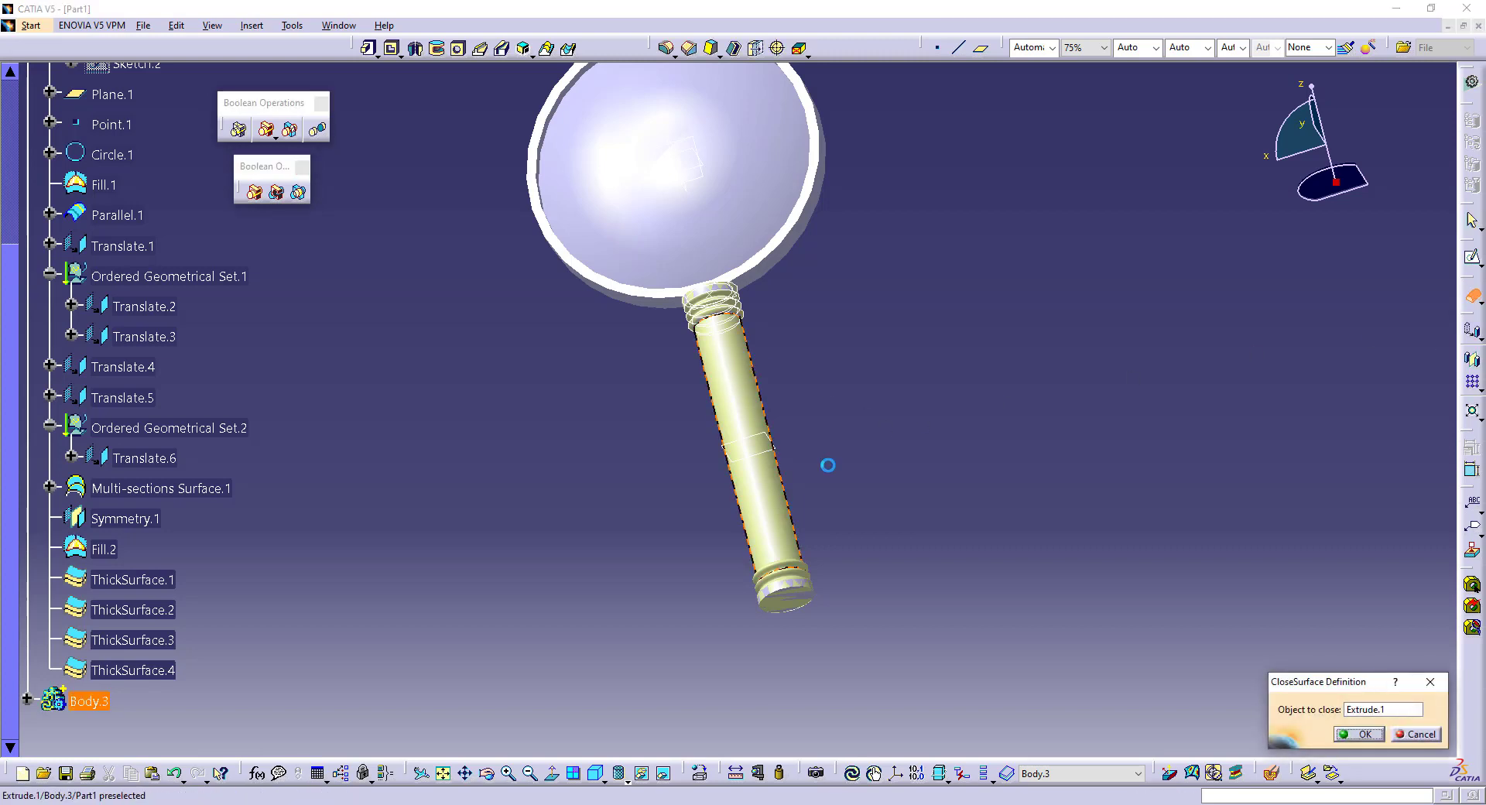
{"action": "left_click", "coordinate": [1347, 735]}
- Hide all points, all curves and all planes in the part
{"action": "middle_click_drag", "start_coordinate": [923, 399], "coordinate": [878, 409]}
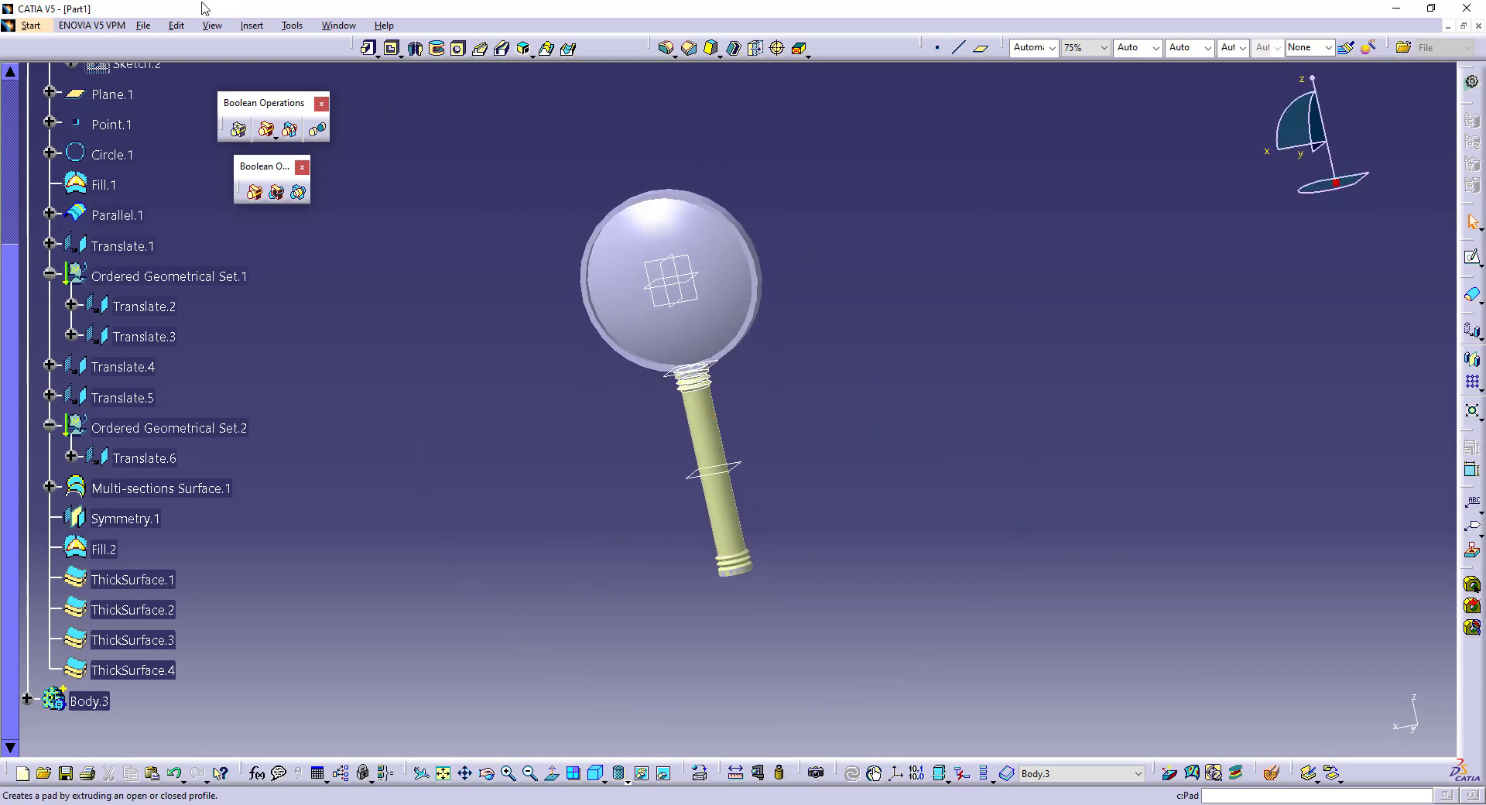
{"action": "left_click", "coordinate": [296, 21]}
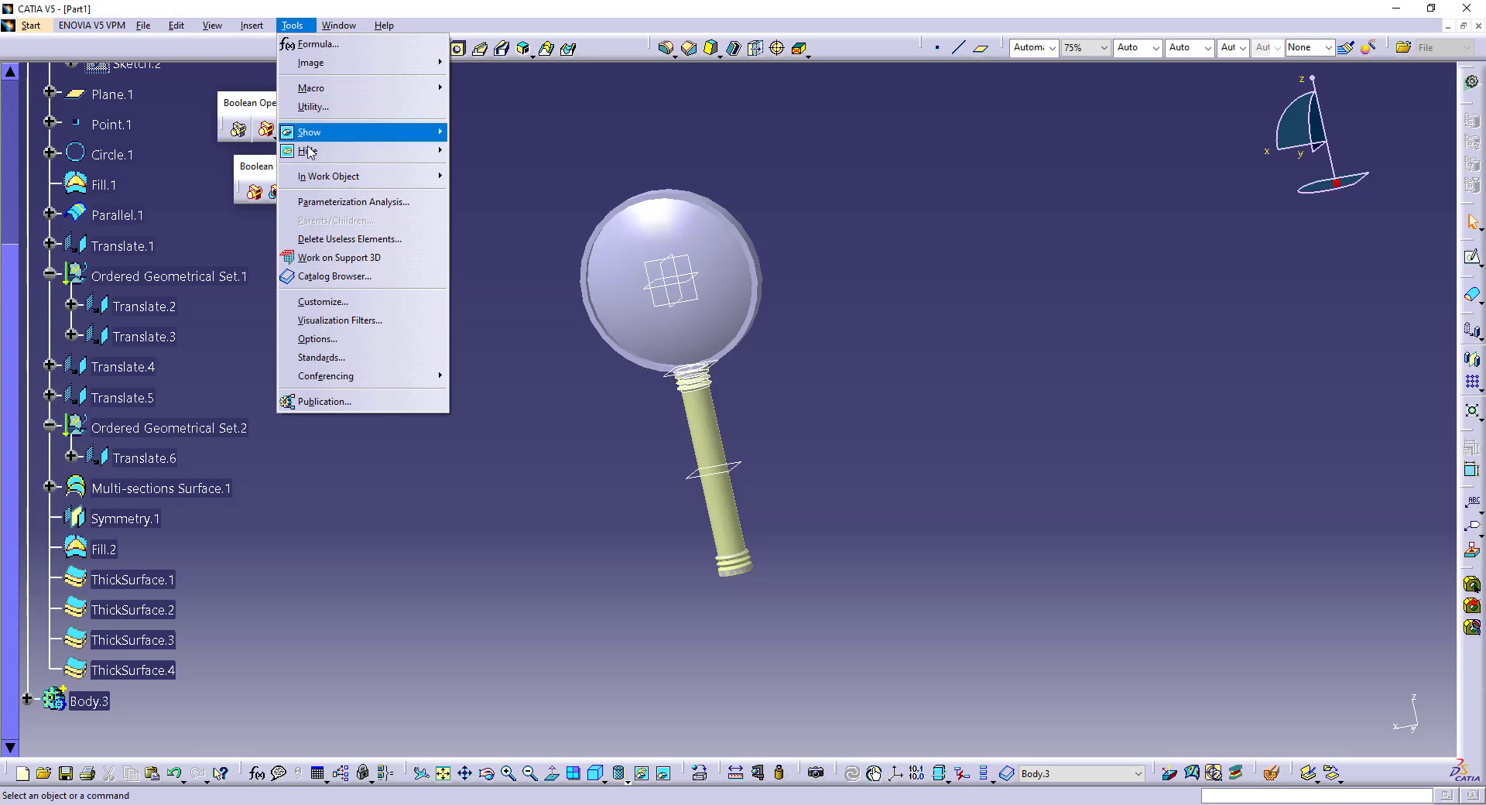
{"action": "mouse_move", "coordinate": [387, 151]}
{"action": "left_click", "coordinate": [509, 158]}
{"action": "left_click", "coordinate": [295, 27]}
{"action": "mouse_move", "coordinate": [333, 146]}
{"action": "left_click", "coordinate": [476, 188]}
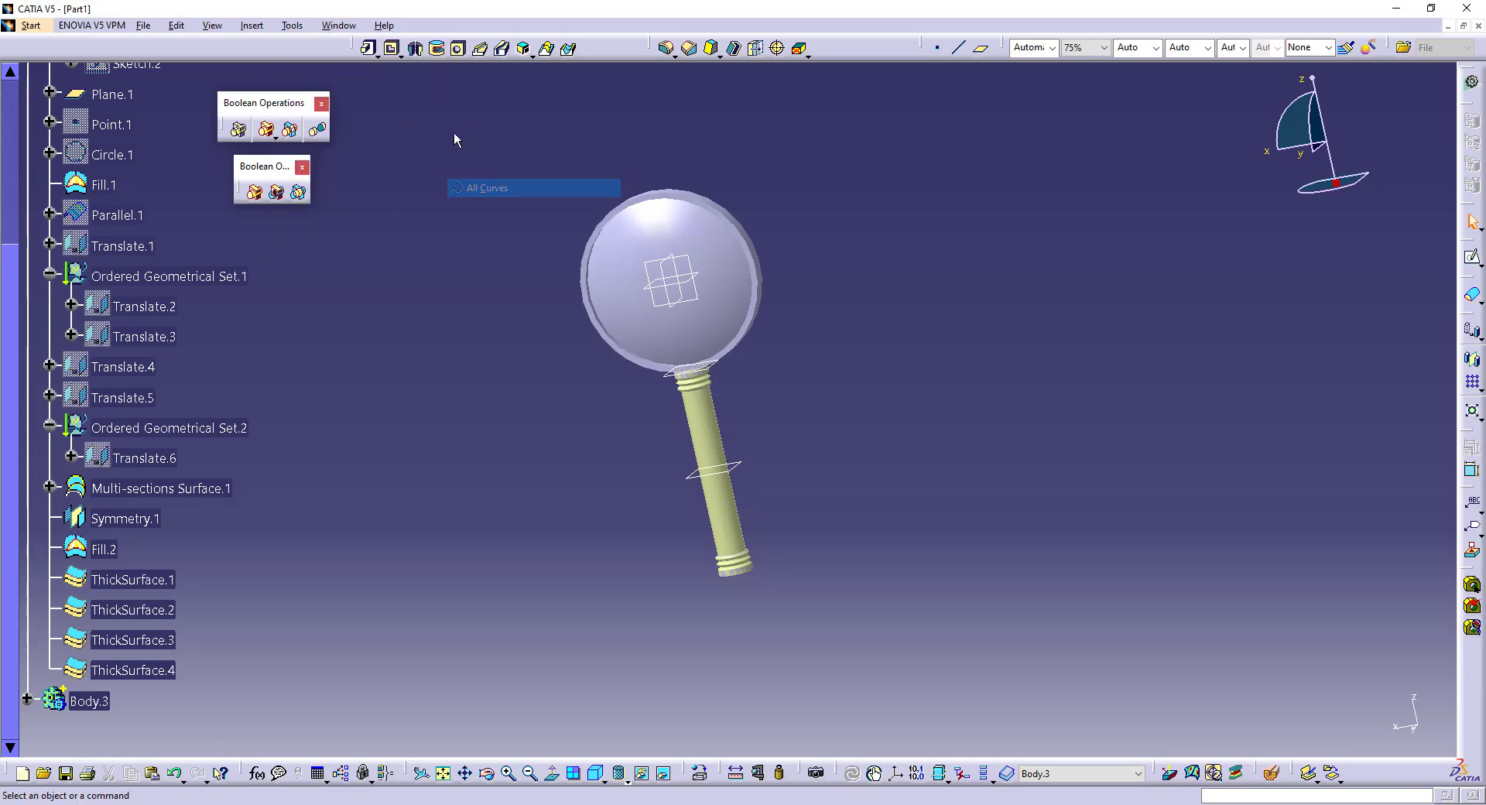
{"action": "left_click", "coordinate": [292, 26]}
{"action": "mouse_move", "coordinate": [402, 151]}
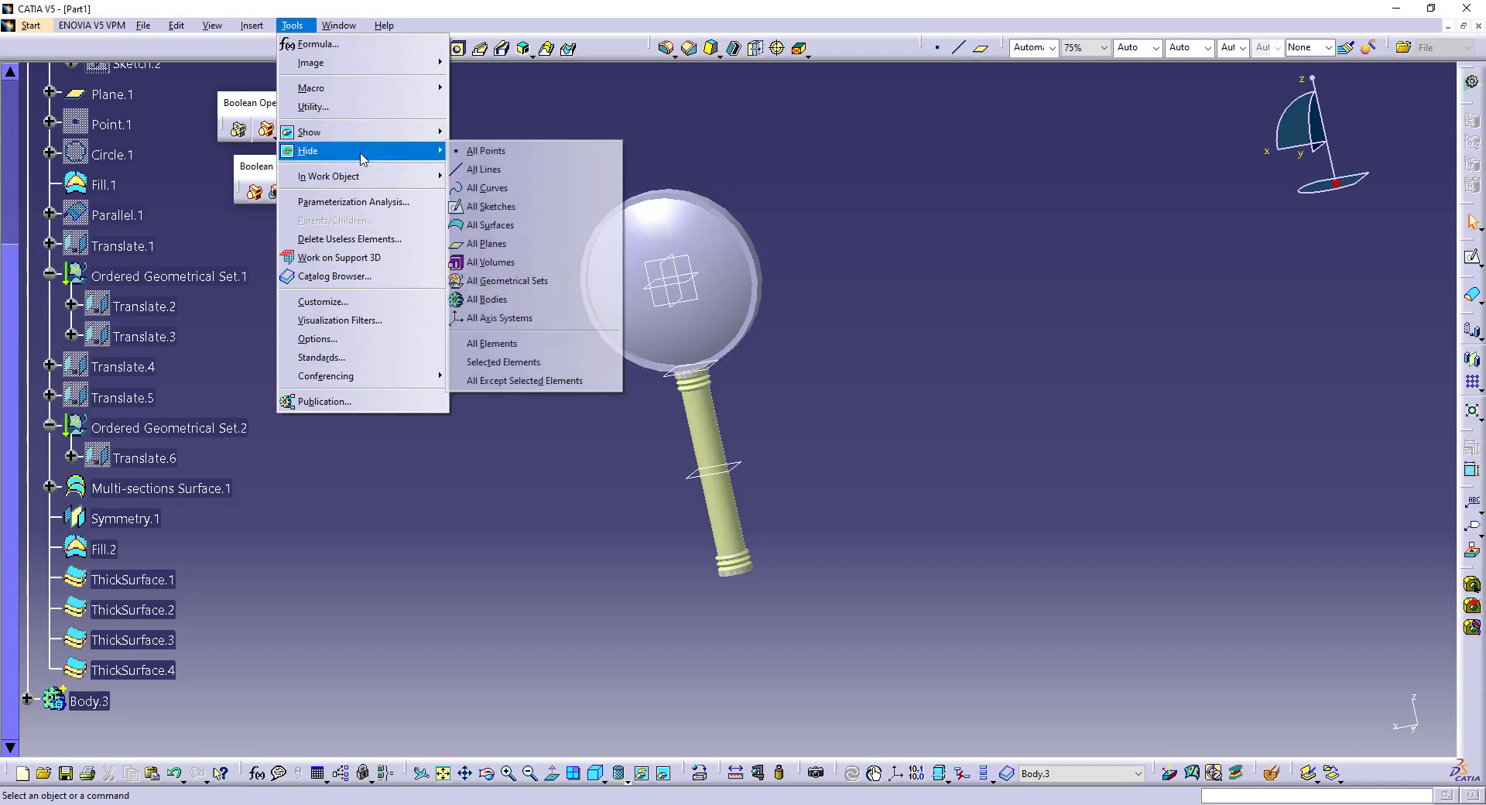
{"action": "left_click", "coordinate": [509, 233]}
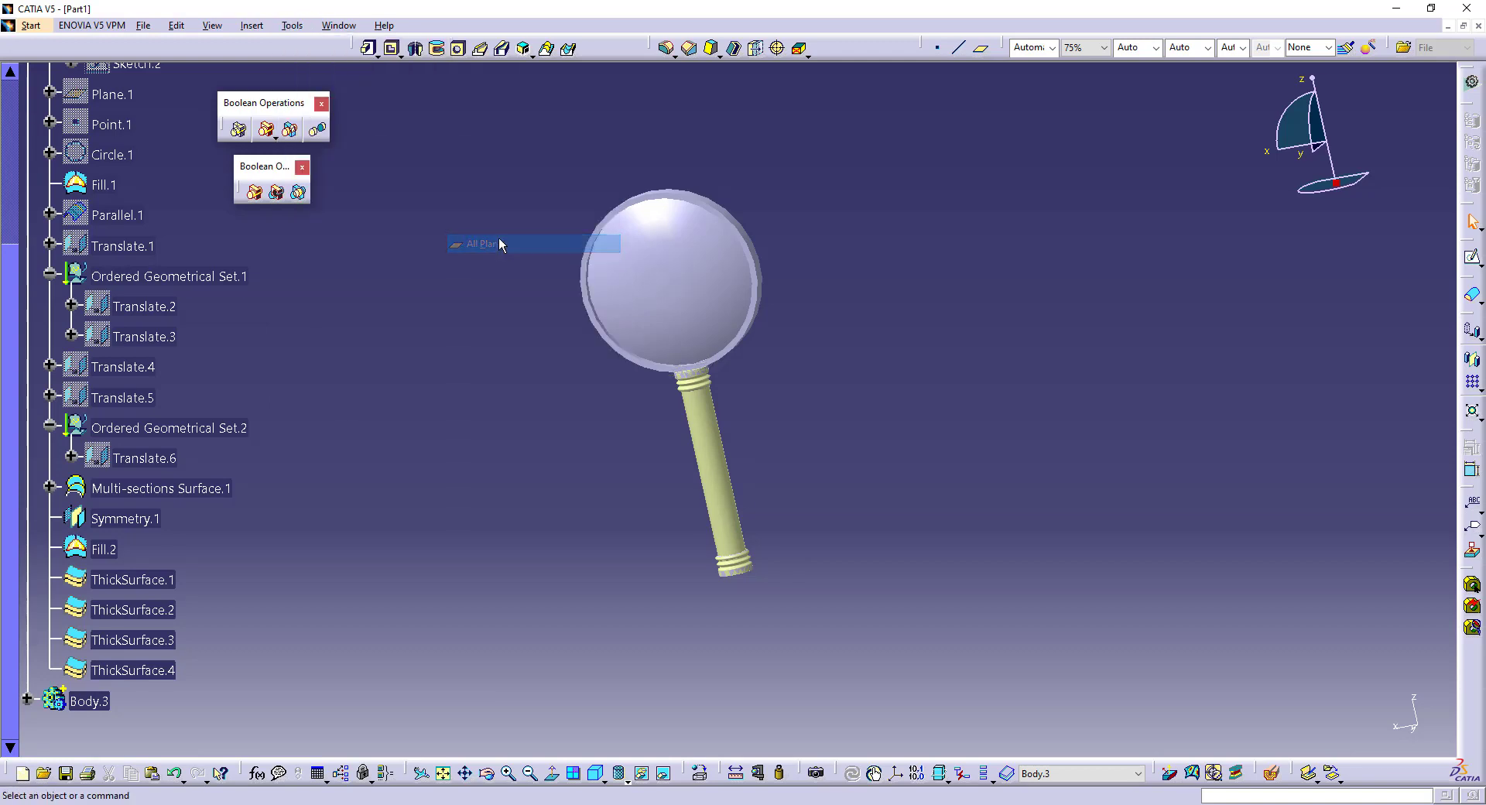
- Hide all surfaces in the part so only the solid bodies are displayed
{"action": "left_click", "coordinate": [251, 27]}
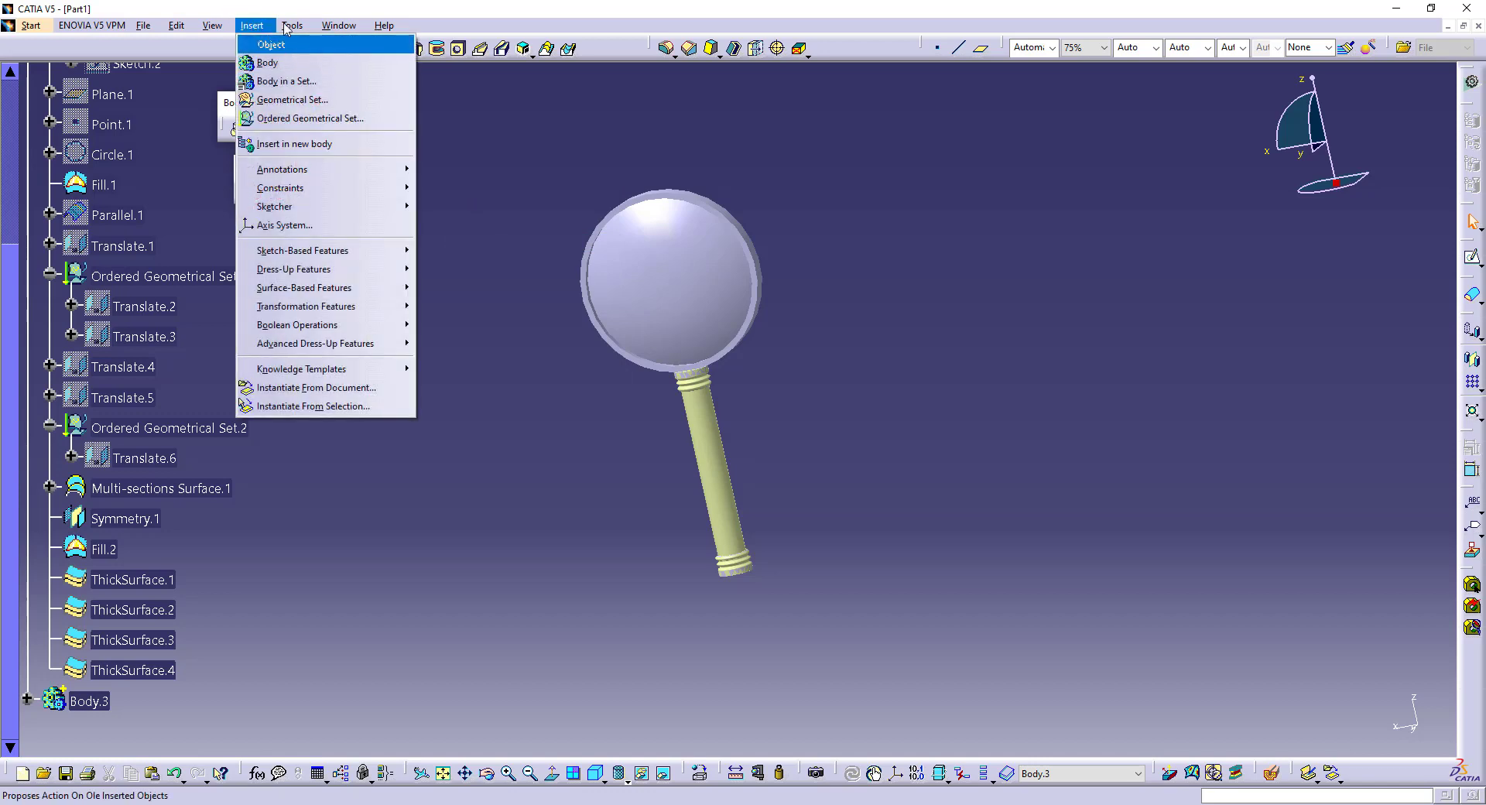
{"action": "mouse_move", "coordinate": [292, 26]}
{"action": "mouse_move", "coordinate": [363, 176]}
{"action": "left_click", "coordinate": [520, 232]}
- Make Body.2 the in-work object again
{"action": "middle_click_drag", "start_coordinate": [582, 534], "coordinate": [684, 451]}
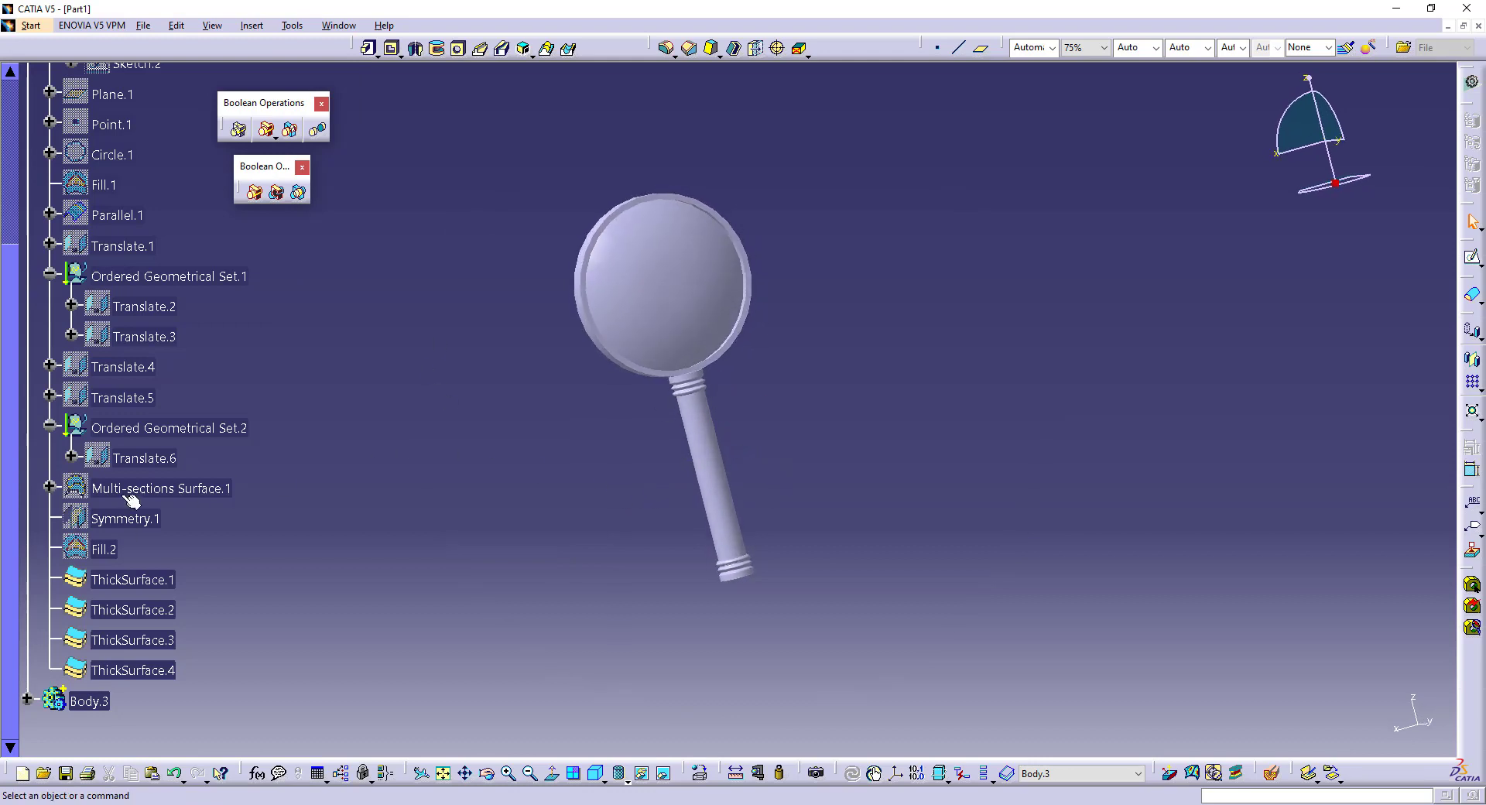
{"action": "scroll", "coordinate": [107, 253], "scroll_direction": "up", "scroll_amount": 3}
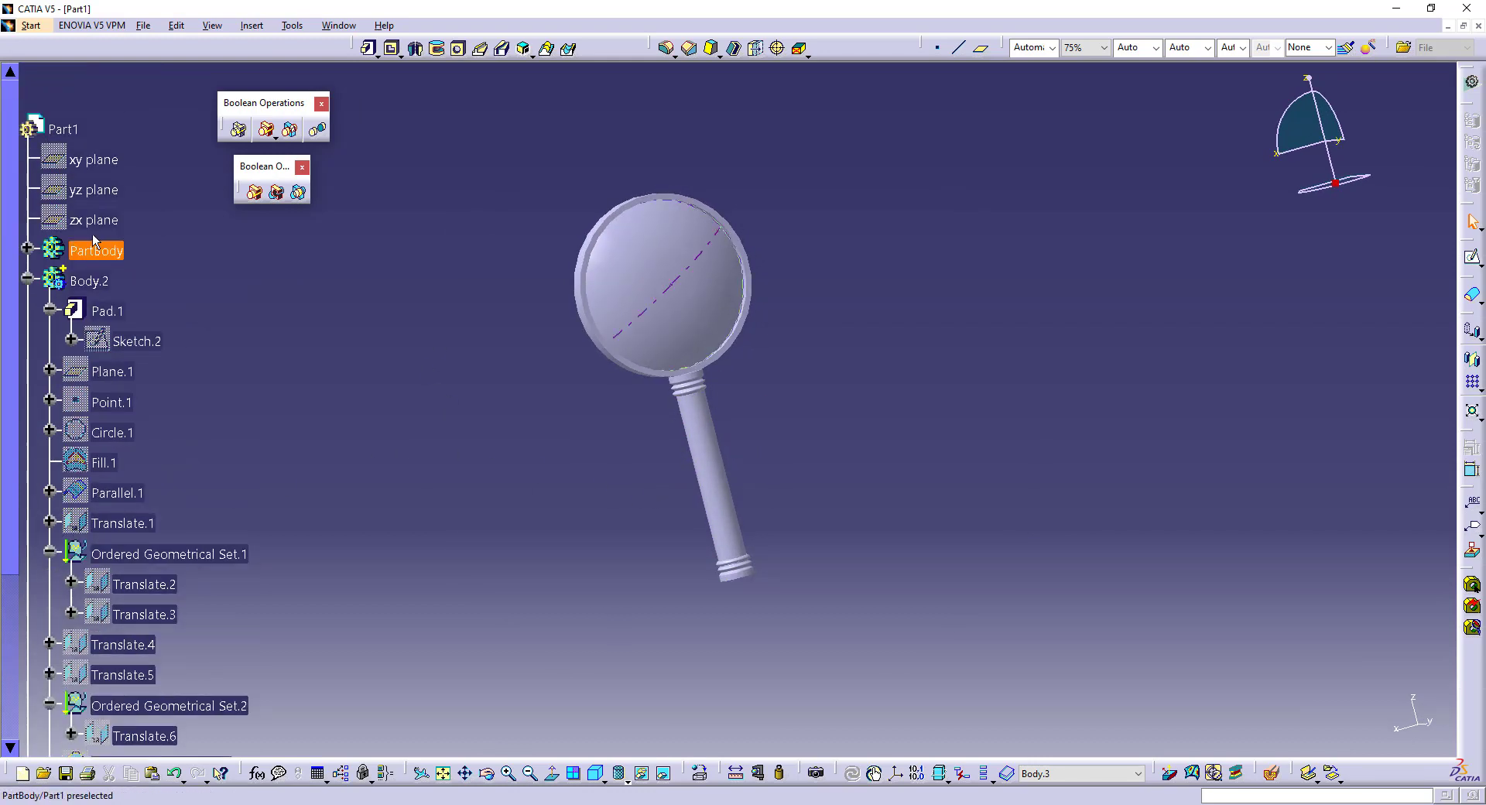
{"action": "left_click", "coordinate": [89, 280]}
{"action": "right_click", "coordinate": [89, 279]}
{"action": "left_click", "coordinate": [148, 397]}
- Fillet the circular edge at the top of the handle's upper collar, next to the lens rim, with a 1 mm radius
{"action": "middle_click_drag", "start_coordinate": [493, 459], "coordinate": [565, 313], "text": "ctrl"}
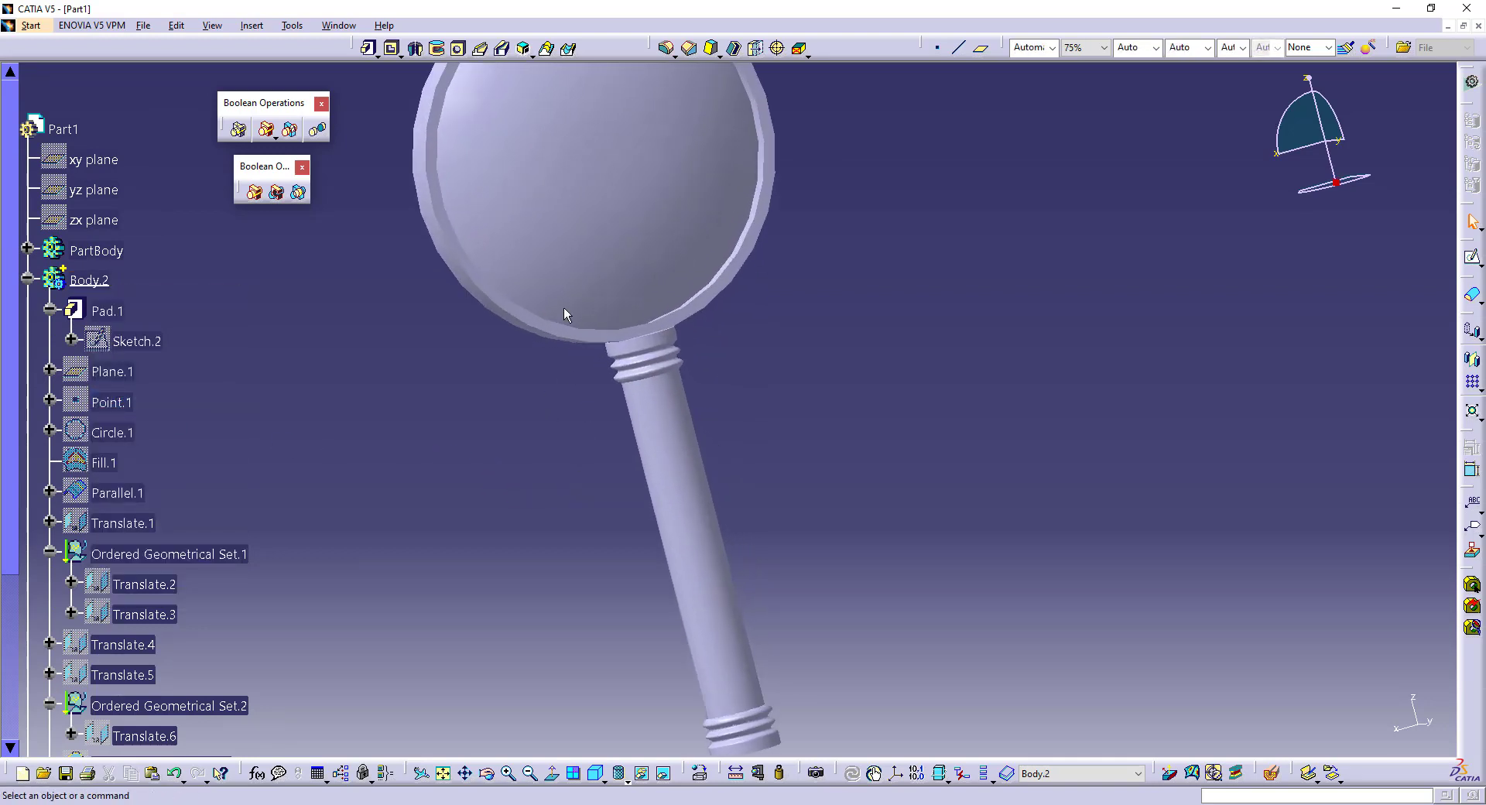
{"action": "left_click", "coordinate": [666, 48]}
{"action": "middle_click_drag", "start_coordinate": [699, 332], "coordinate": [687, 464]}
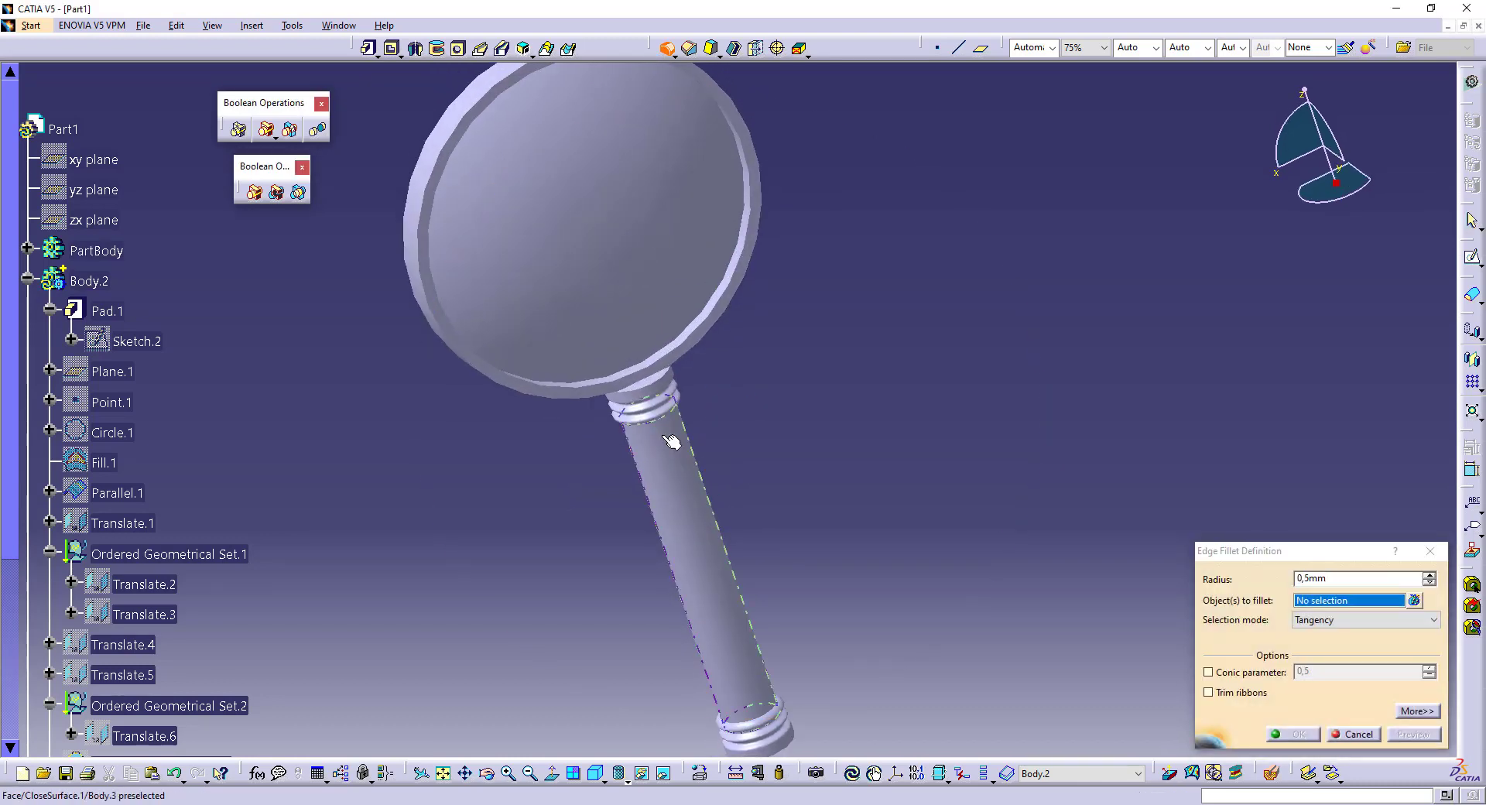
{"action": "left_click", "coordinate": [662, 391]}
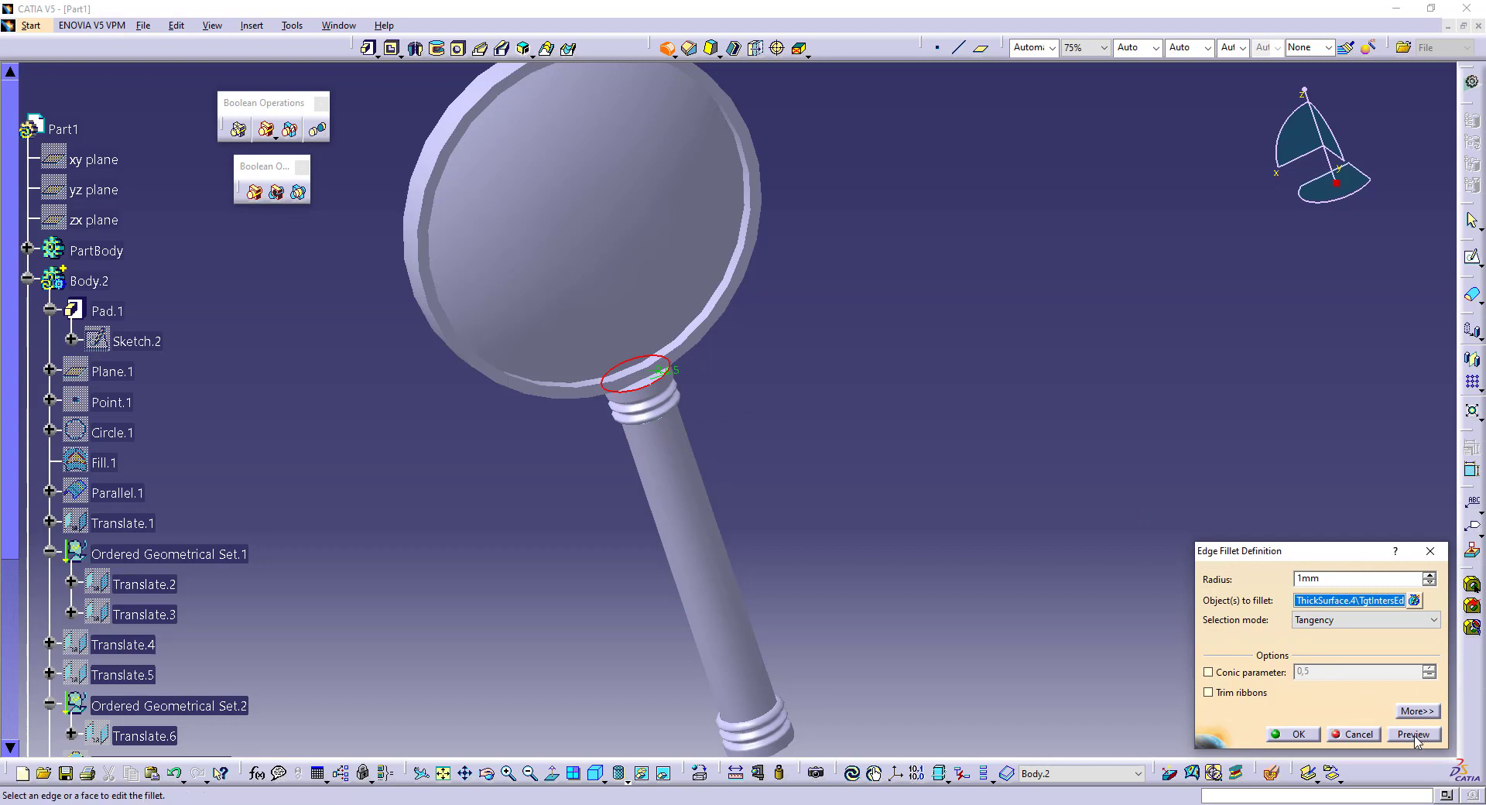
{"action": "left_click", "coordinate": [1297, 734]}
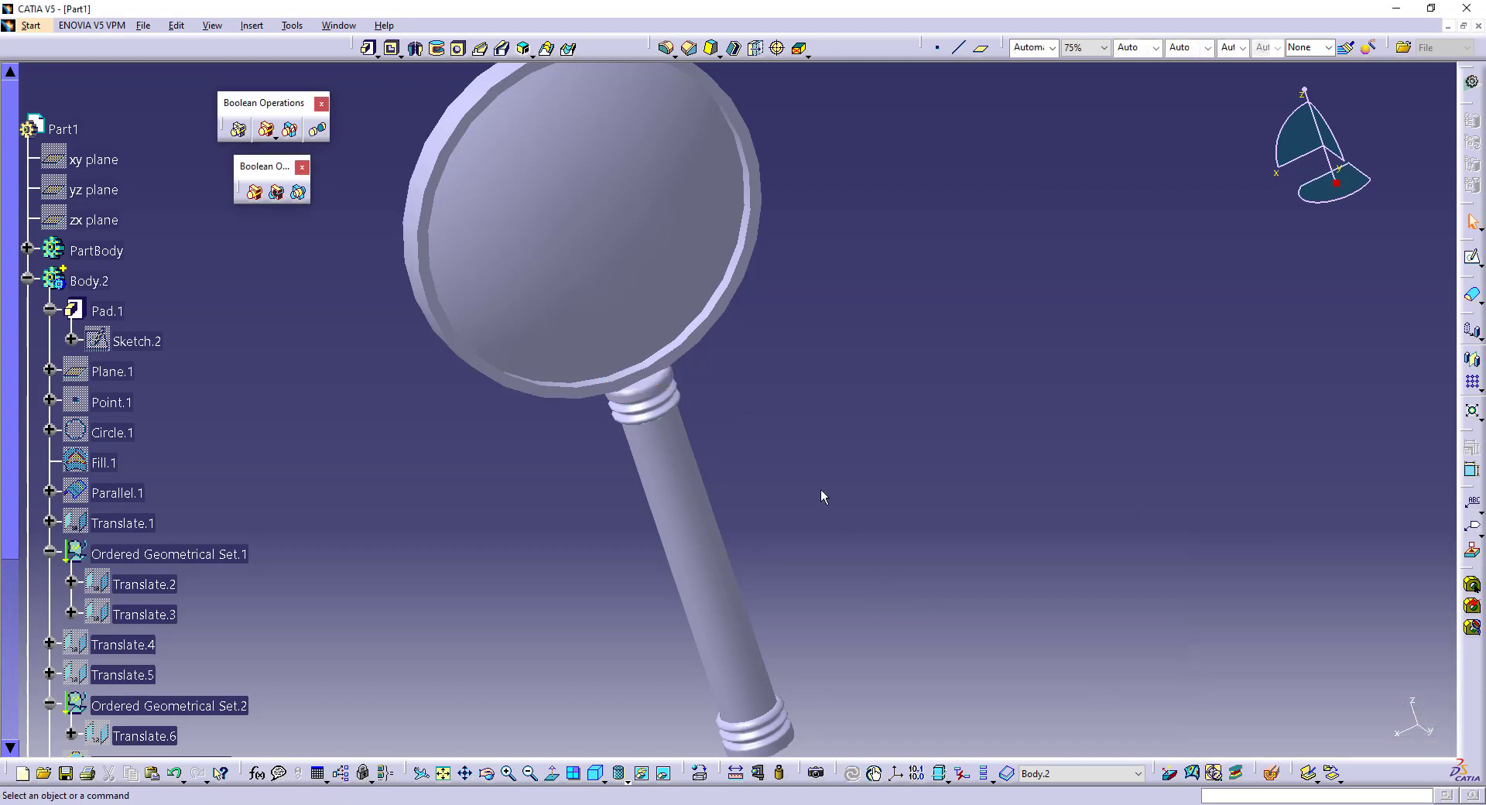
{"action": "middle_click_drag", "start_coordinate": [823, 516], "coordinate": [759, 533]}
{"action": "middle_click_drag", "start_coordinate": [814, 632], "coordinate": [748, 560]}
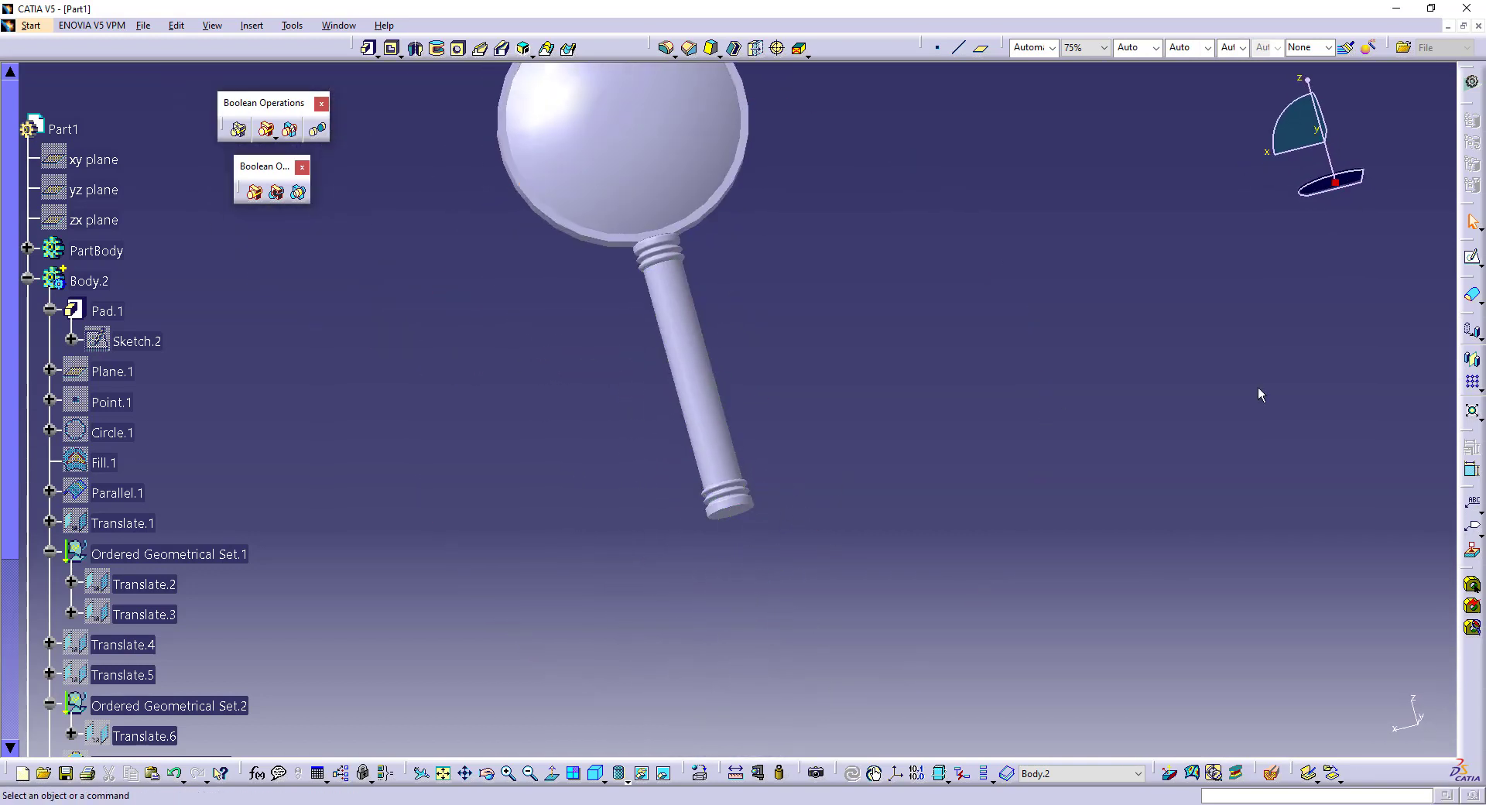
- Fillet the circular edge at the free lower end of the handle with a 0.5 mm radius
{"action": "left_click", "coordinate": [666, 51]}
{"action": "left_click", "coordinate": [751, 509]}
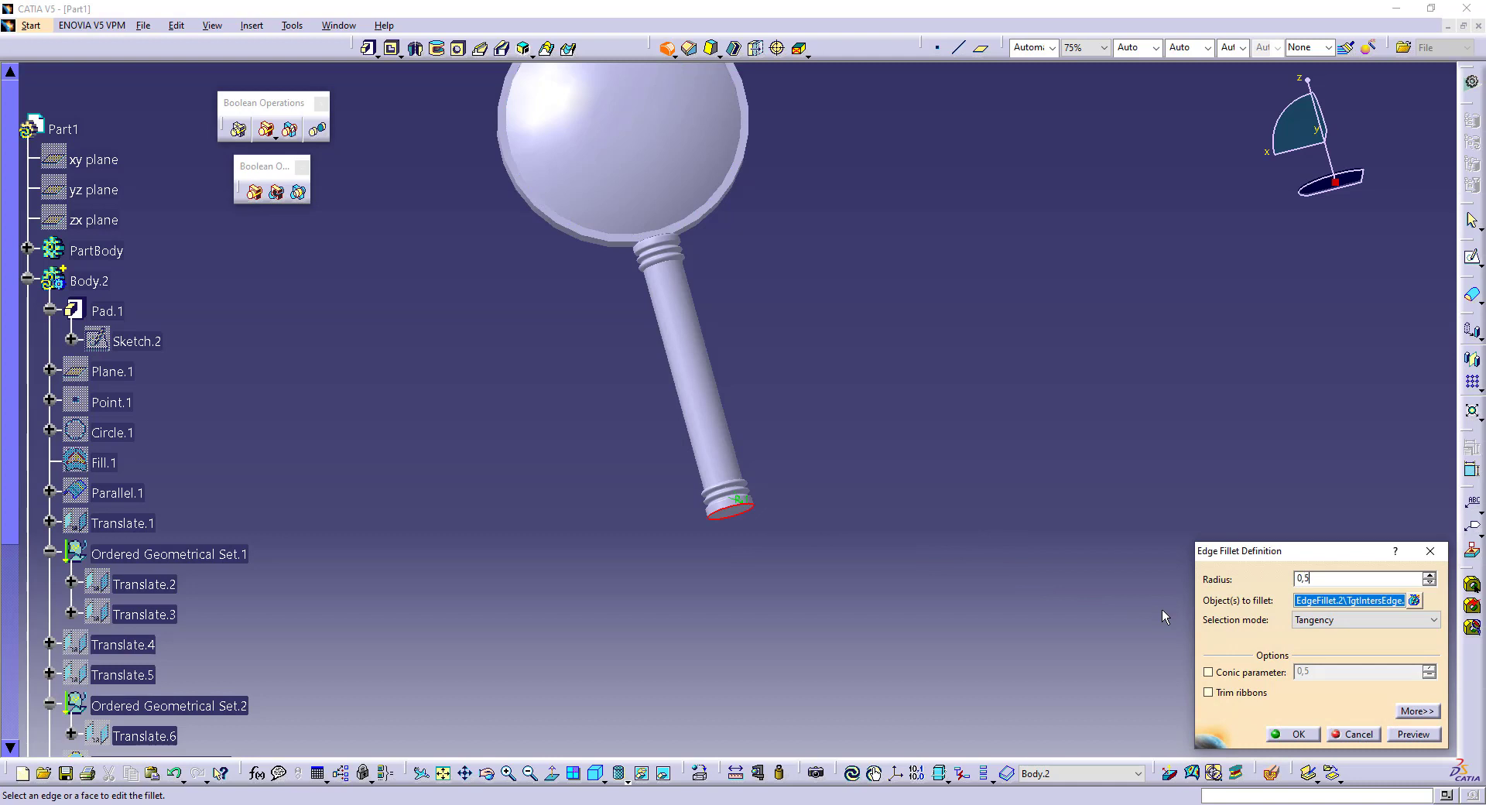
{"action": "key", "text": "Return"}
{"action": "mouse_move", "coordinate": [883, 423]}
{"action": "middle_mouse_down"}
{"action": "mouse_move", "coordinate": [879, 480]}
{"action": "mouse_move", "coordinate": [859, 424]}
{"action": "mouse_move", "coordinate": [804, 449]}
{"action": "mouse_move", "coordinate": [763, 496]}
{"action": "mouse_move", "coordinate": [772, 468]}
{"action": "middle_mouse_up"}
{"action": "middle_click_drag", "start_coordinate": [615, 426], "coordinate": [672, 499]}
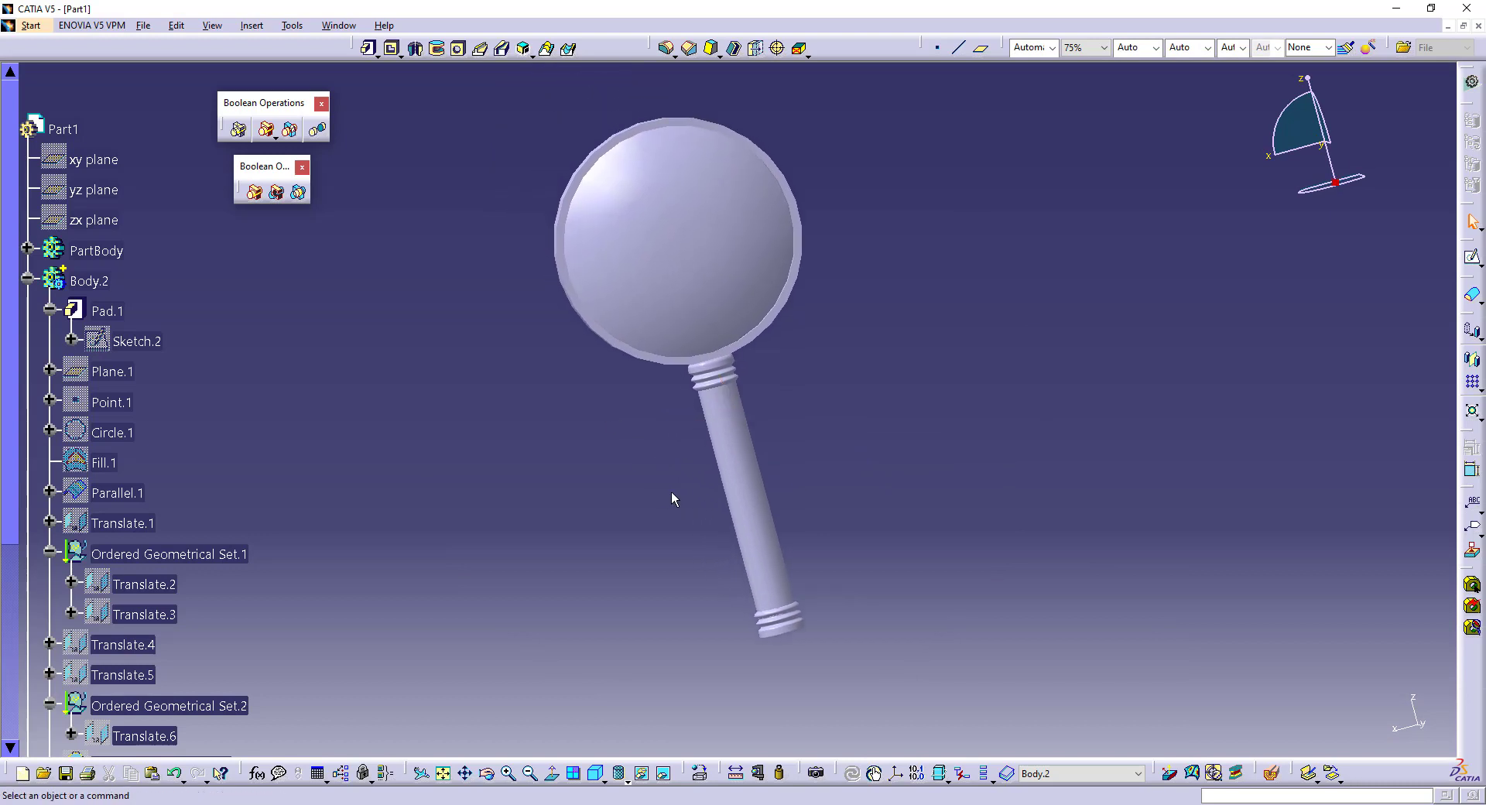
{"action": "middle_click_drag", "start_coordinate": [455, 464], "coordinate": [497, 475]}
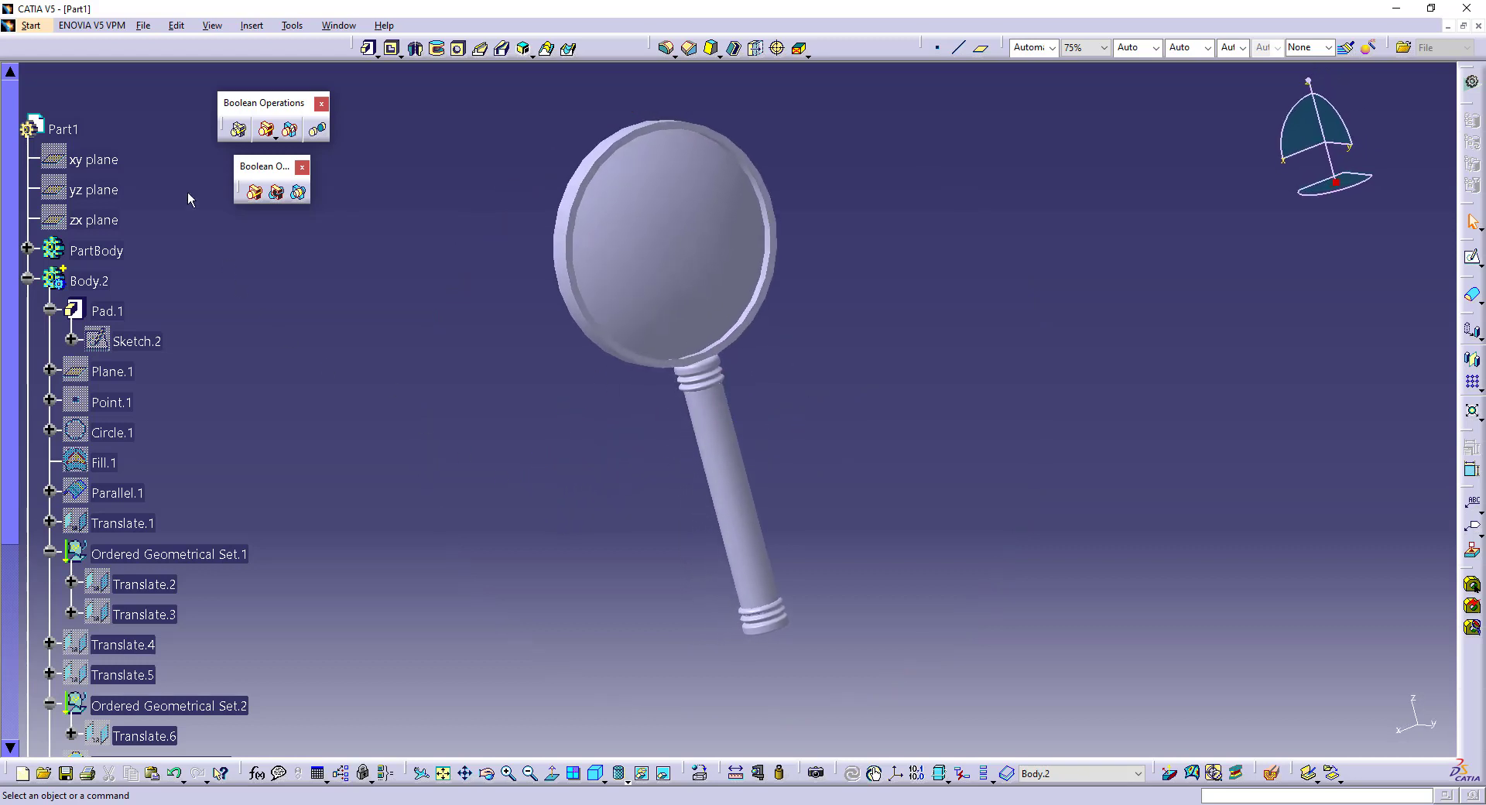
- Apply the Chroma metal material to Body.2, the lens rim and handle collars
{"action": "left_click", "coordinate": [33, 283]}
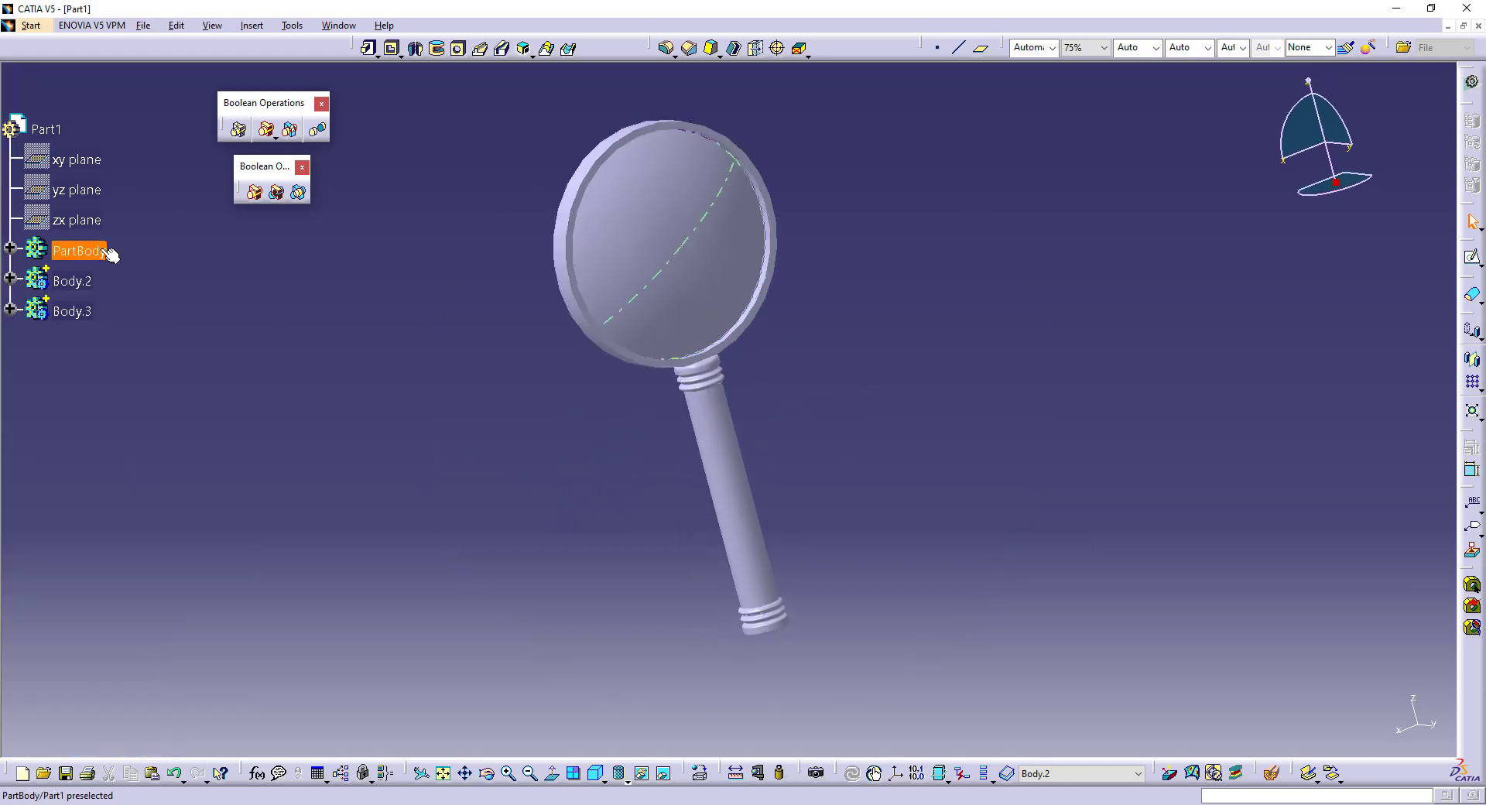
{"action": "left_click", "coordinate": [79, 251]}
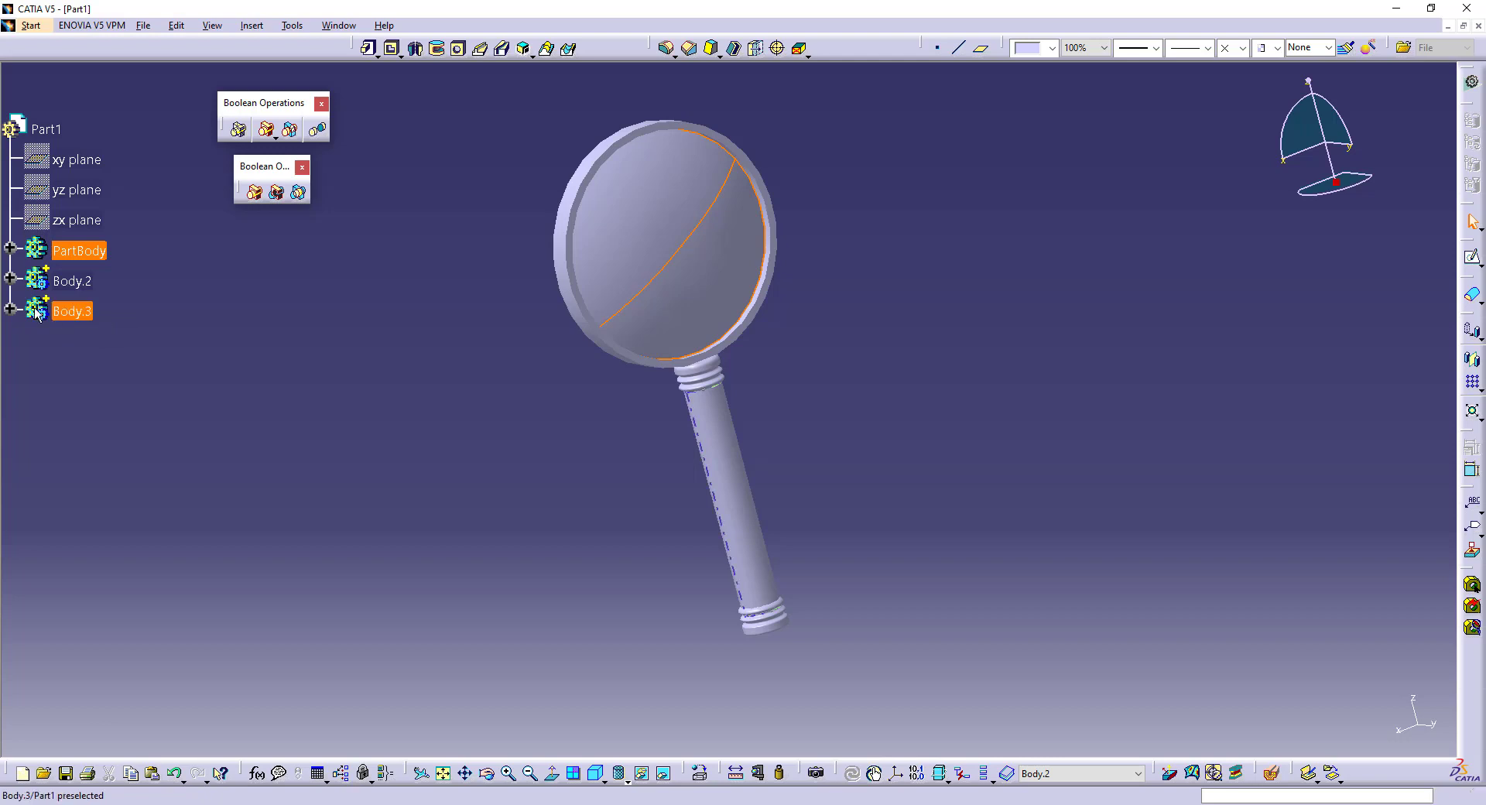
{"action": "left_click", "coordinate": [72, 305]}
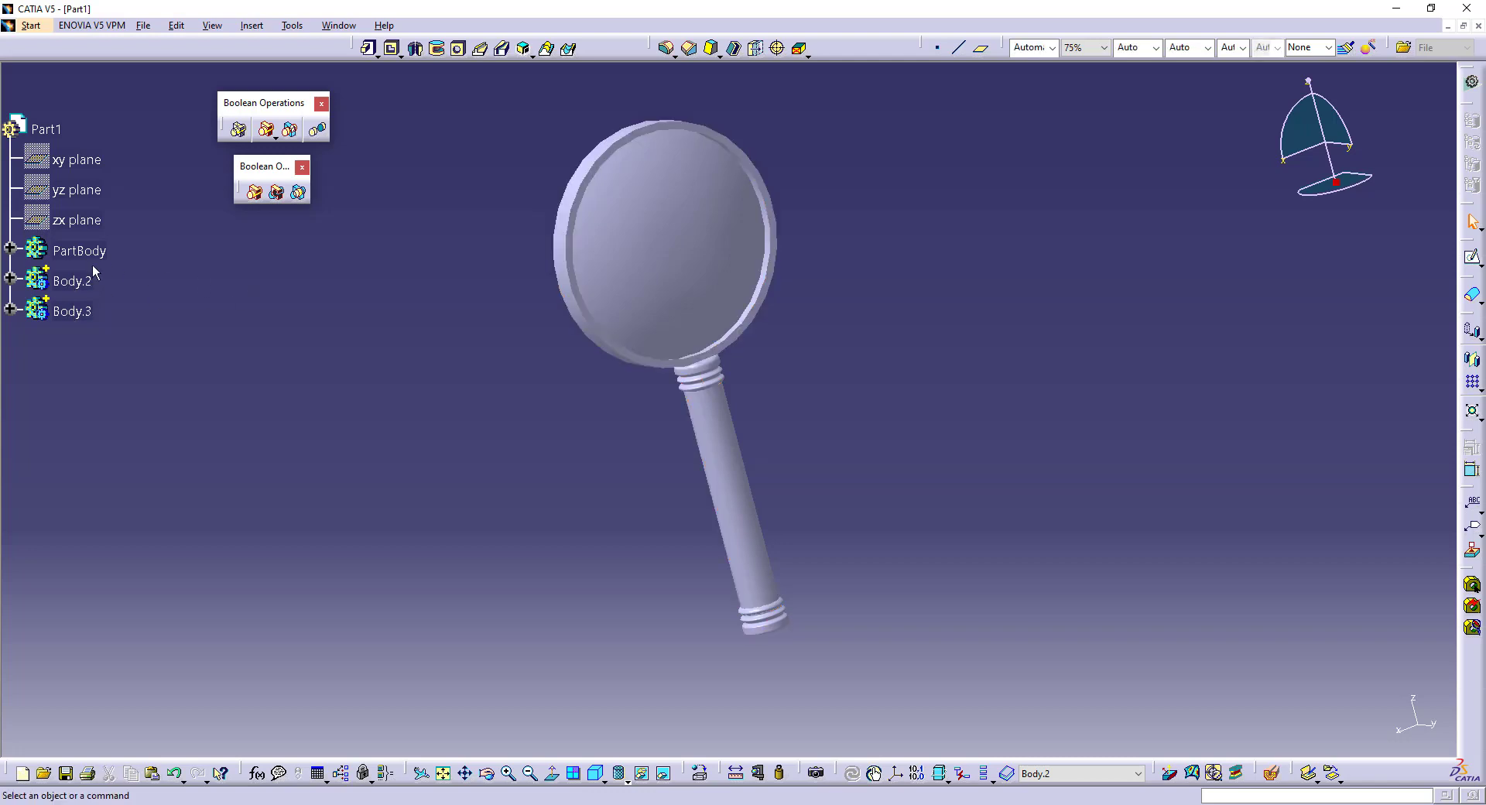
{"action": "left_click", "coordinate": [77, 284]}
{"action": "left_click", "coordinate": [699, 772]}
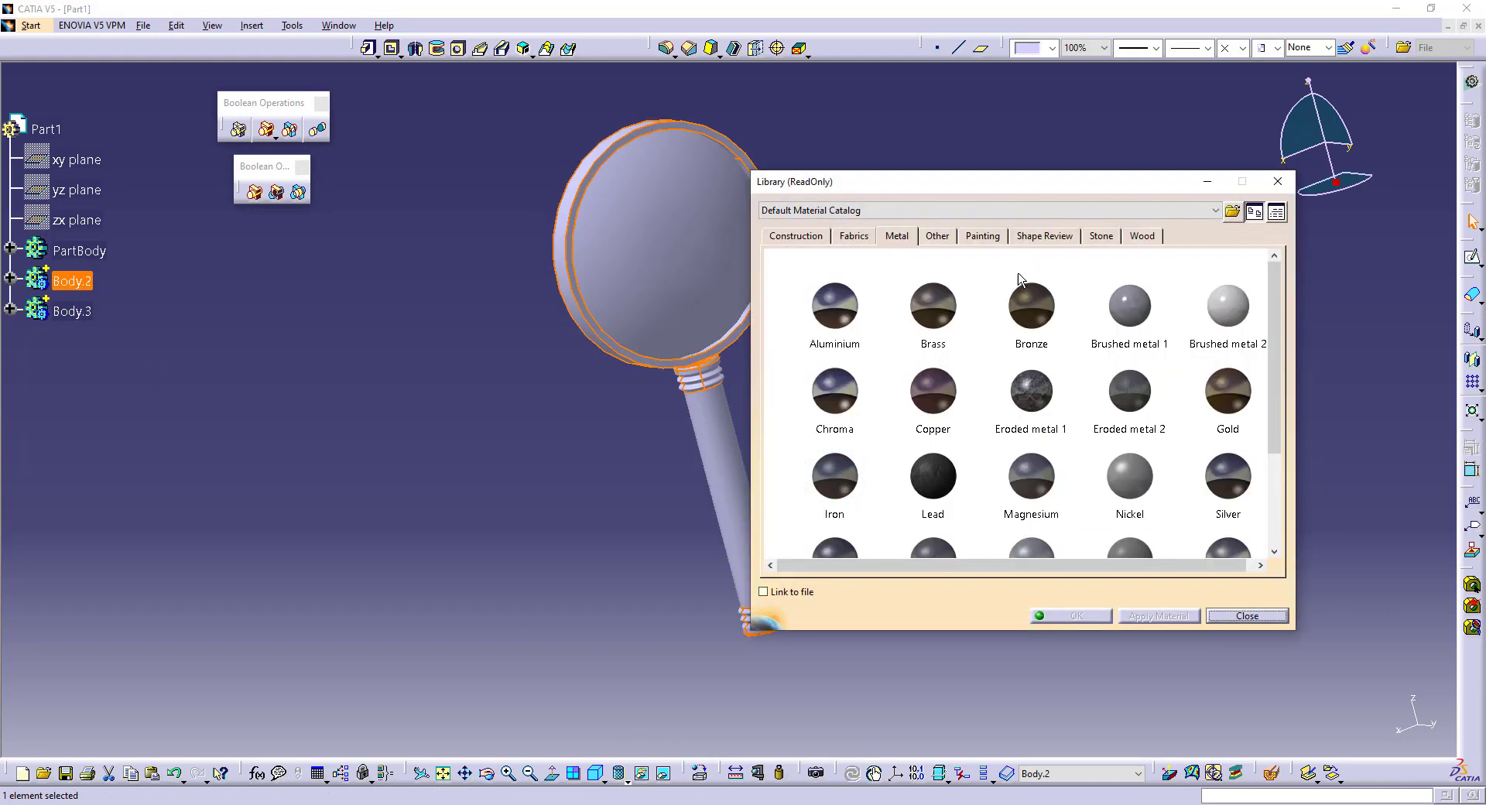
{"action": "left_click", "coordinate": [856, 390]}
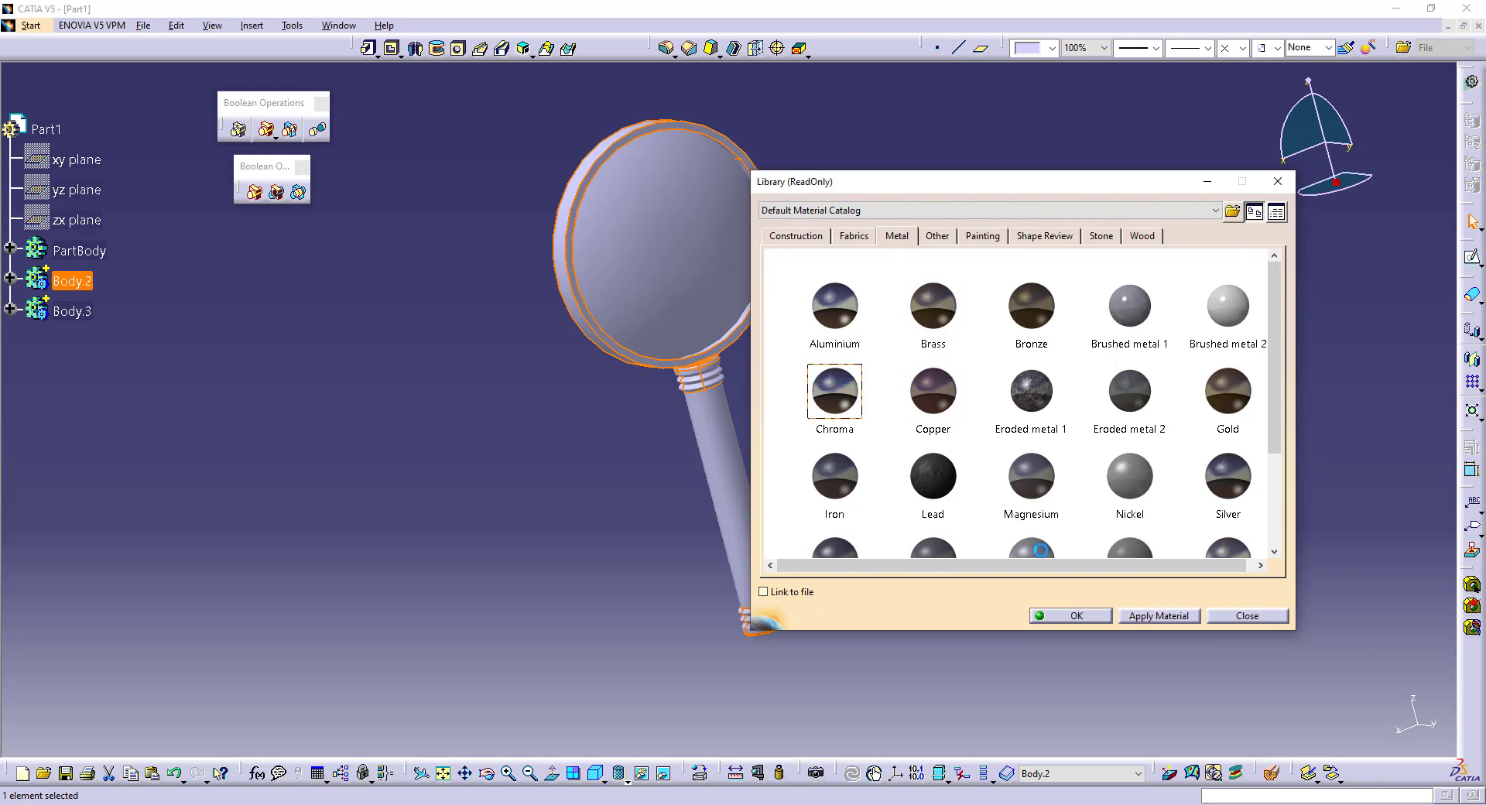
{"action": "left_click", "coordinate": [1135, 616]}
{"action": "middle_click_drag", "start_coordinate": [657, 487], "coordinate": [613, 509]}
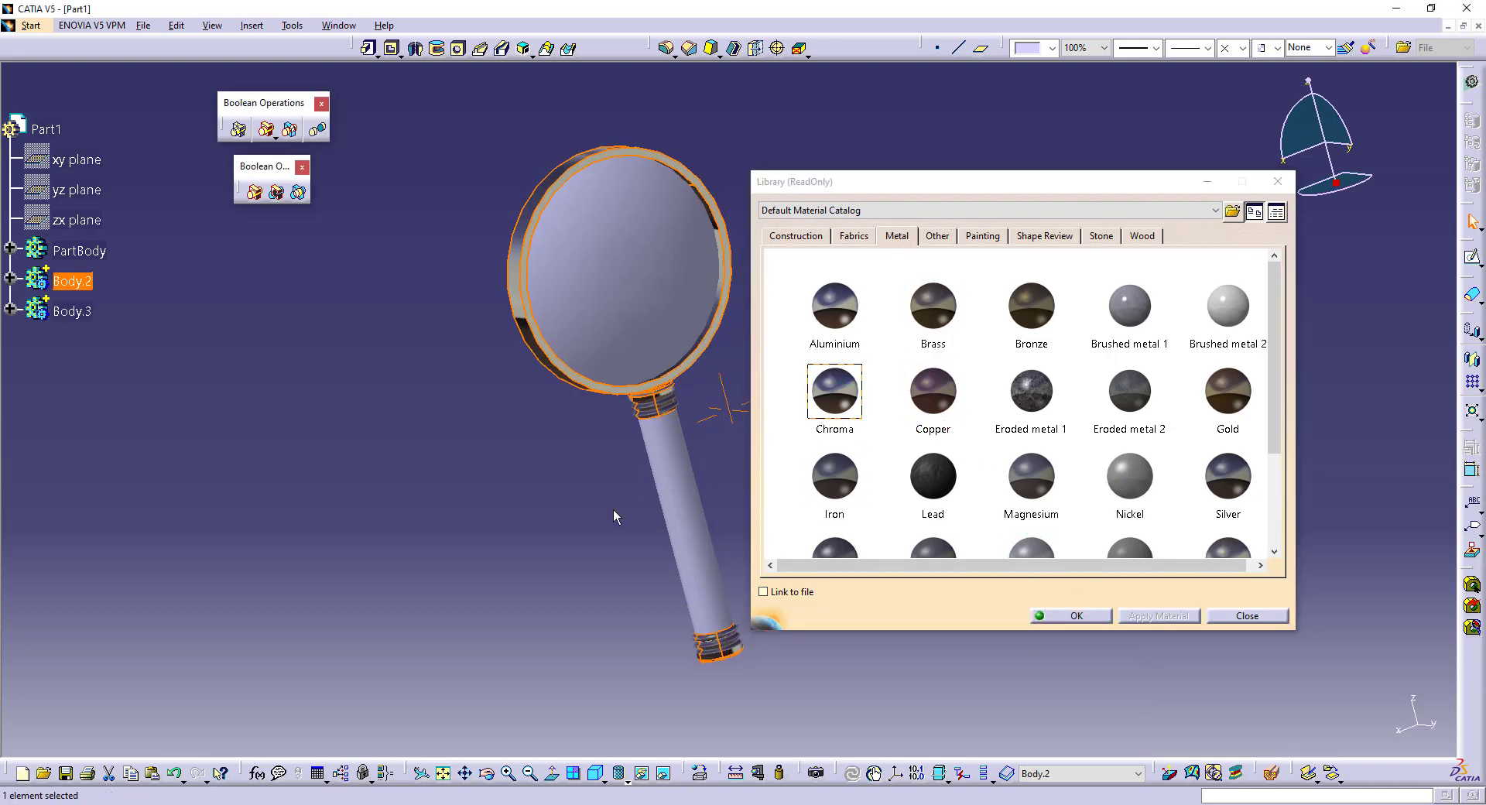
{"action": "left_click", "coordinate": [1061, 616]}
{"action": "left_click", "coordinate": [119, 282]}
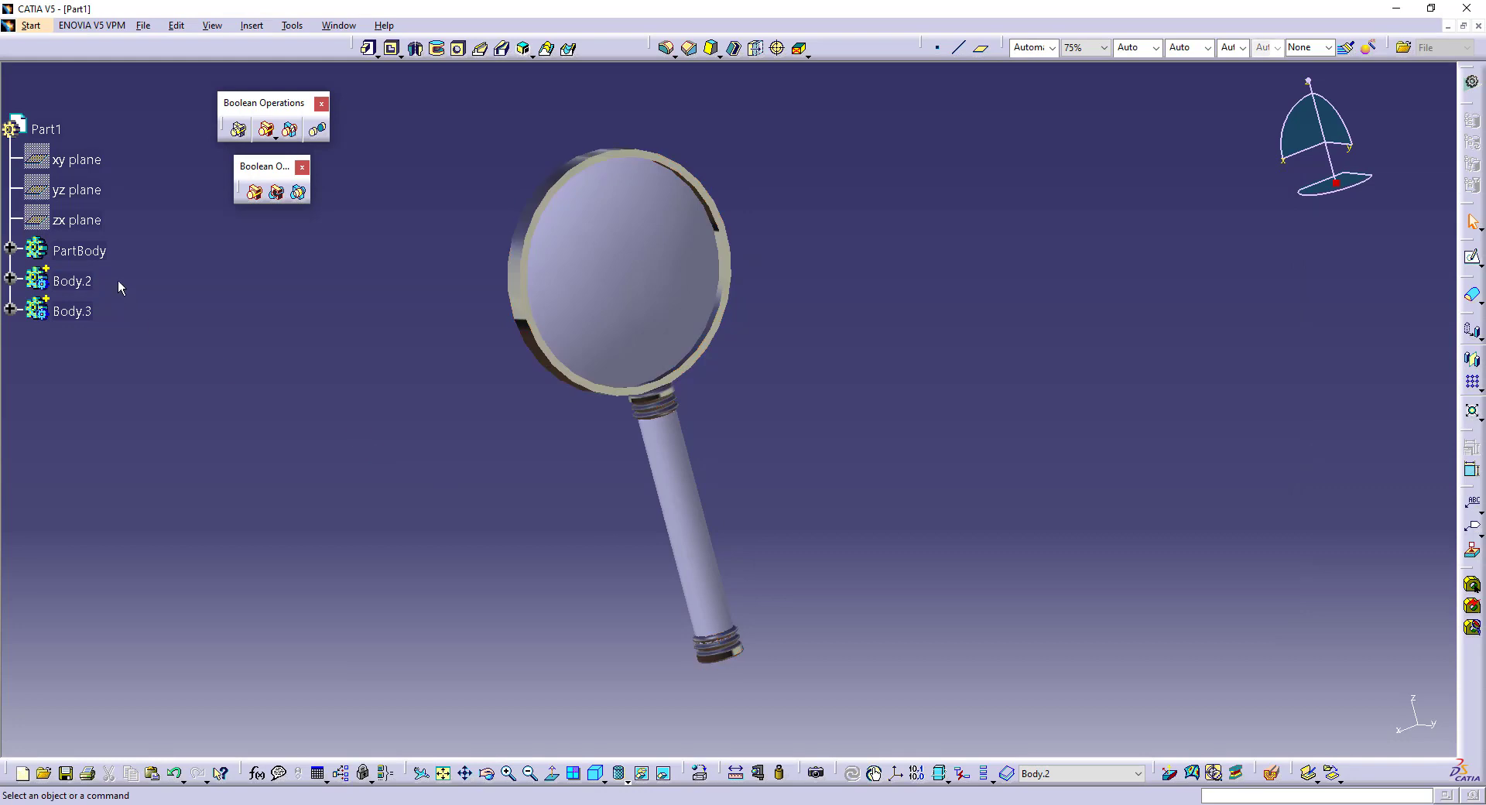
- Apply the Glass material from the Other category to PartBody, the lens
{"action": "left_click", "coordinate": [70, 255]}
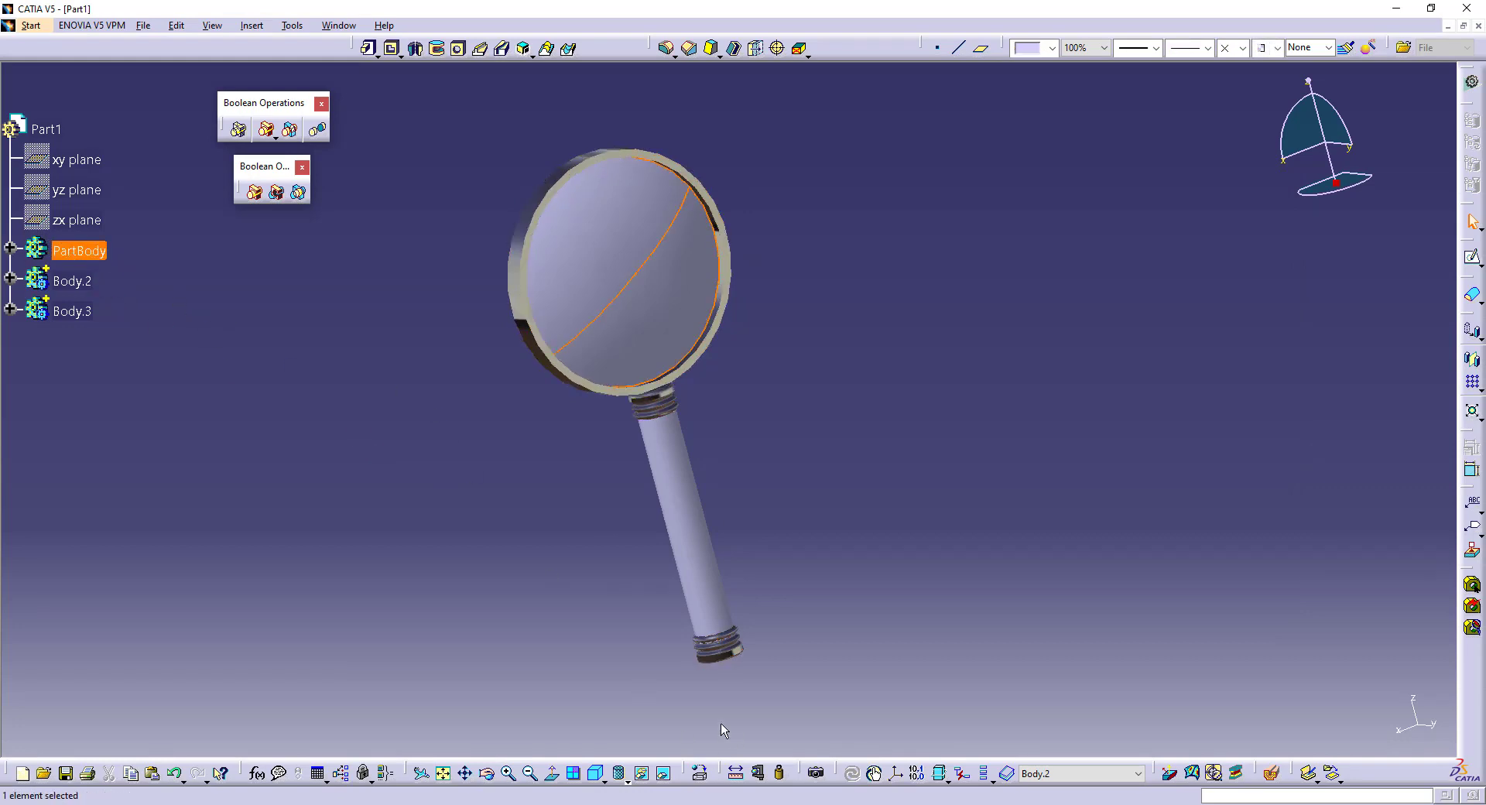
{"action": "left_click", "coordinate": [671, 773]}
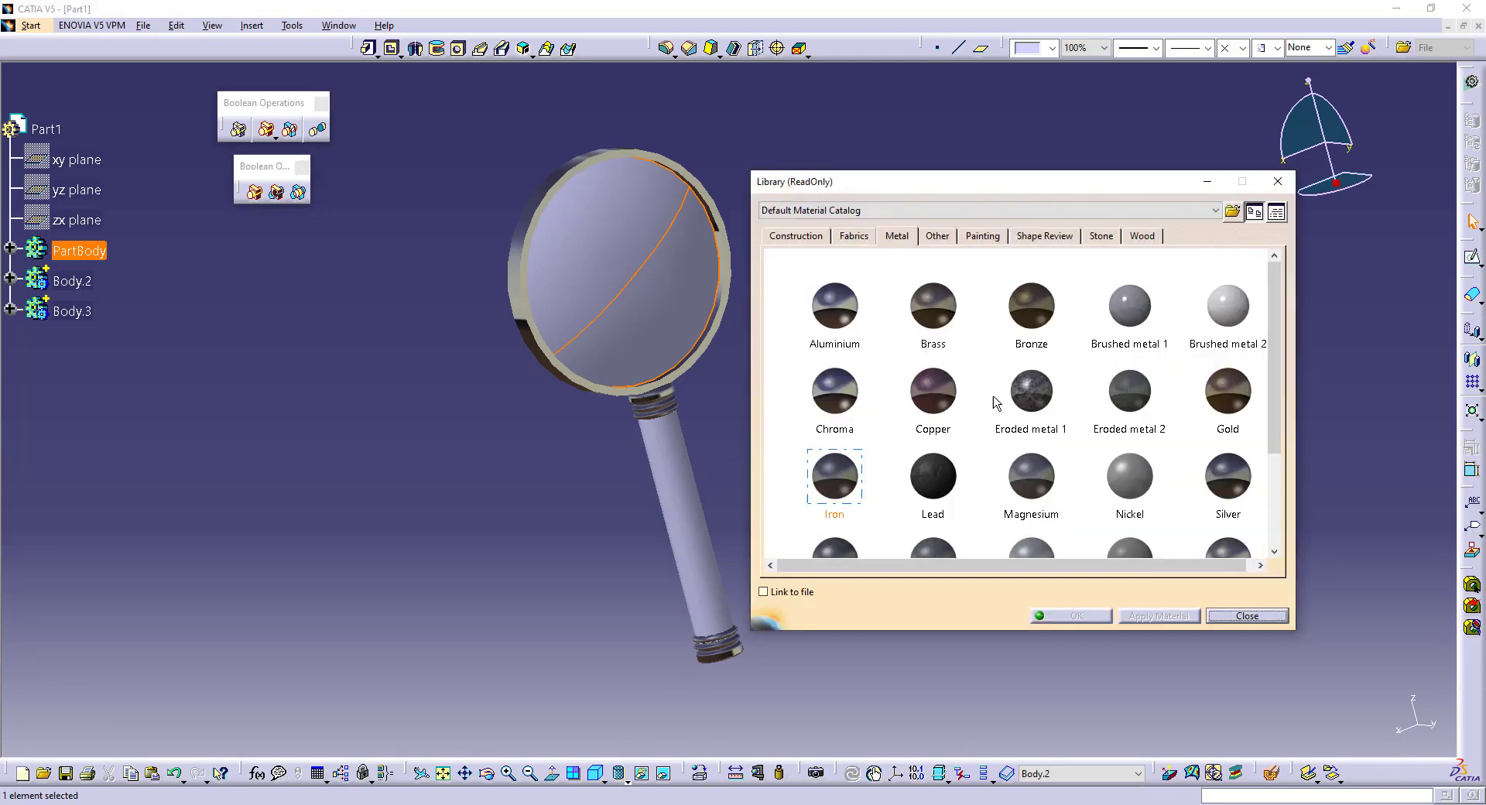
{"action": "left_click", "coordinate": [949, 237]}
{"action": "left_click_drag", "start_coordinate": [1022, 567], "coordinate": [1060, 573]}
{"action": "left_click", "coordinate": [1204, 399]}
{"action": "left_click", "coordinate": [1144, 617]}
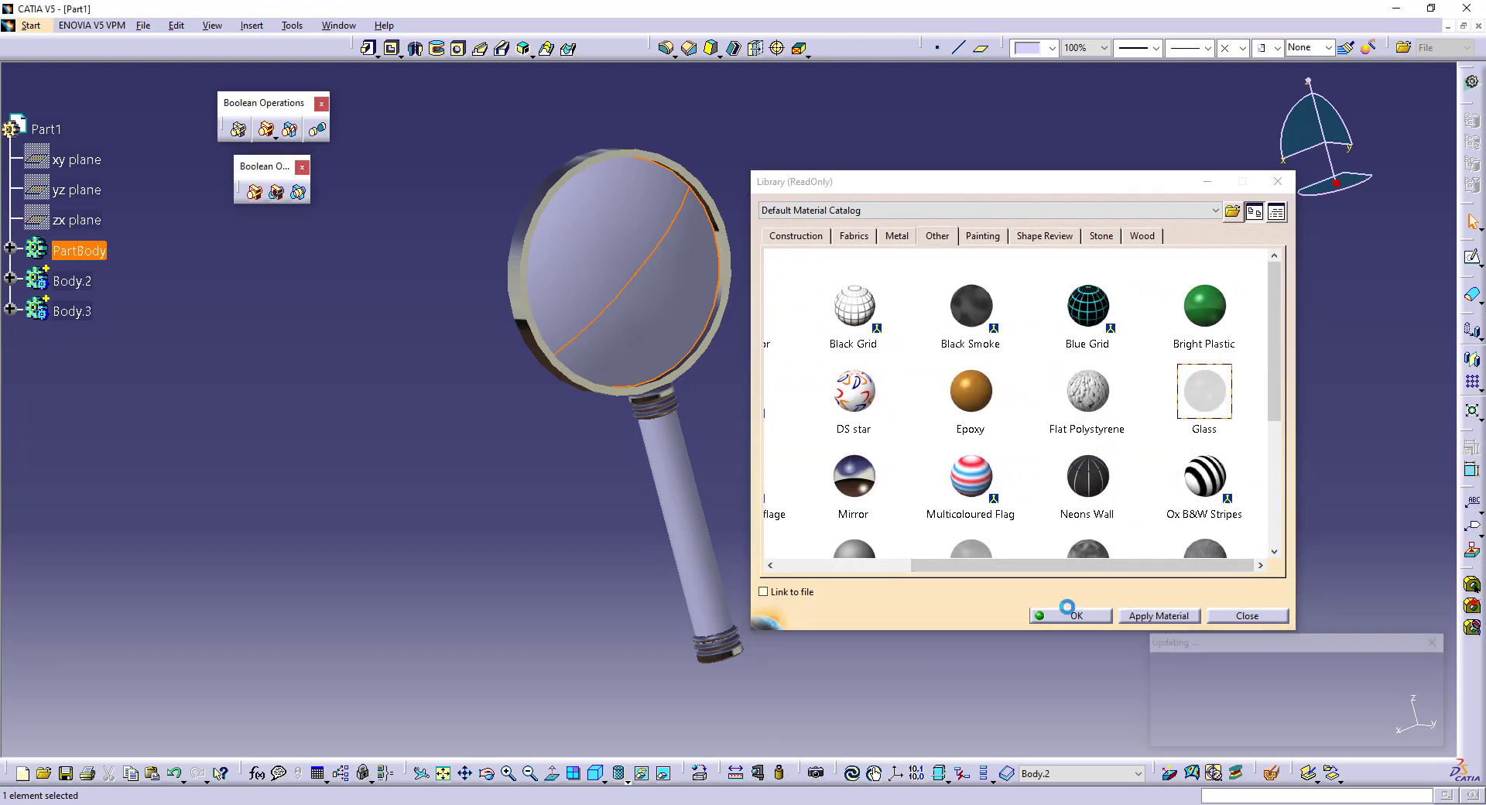
{"action": "left_click", "coordinate": [1065, 616]}
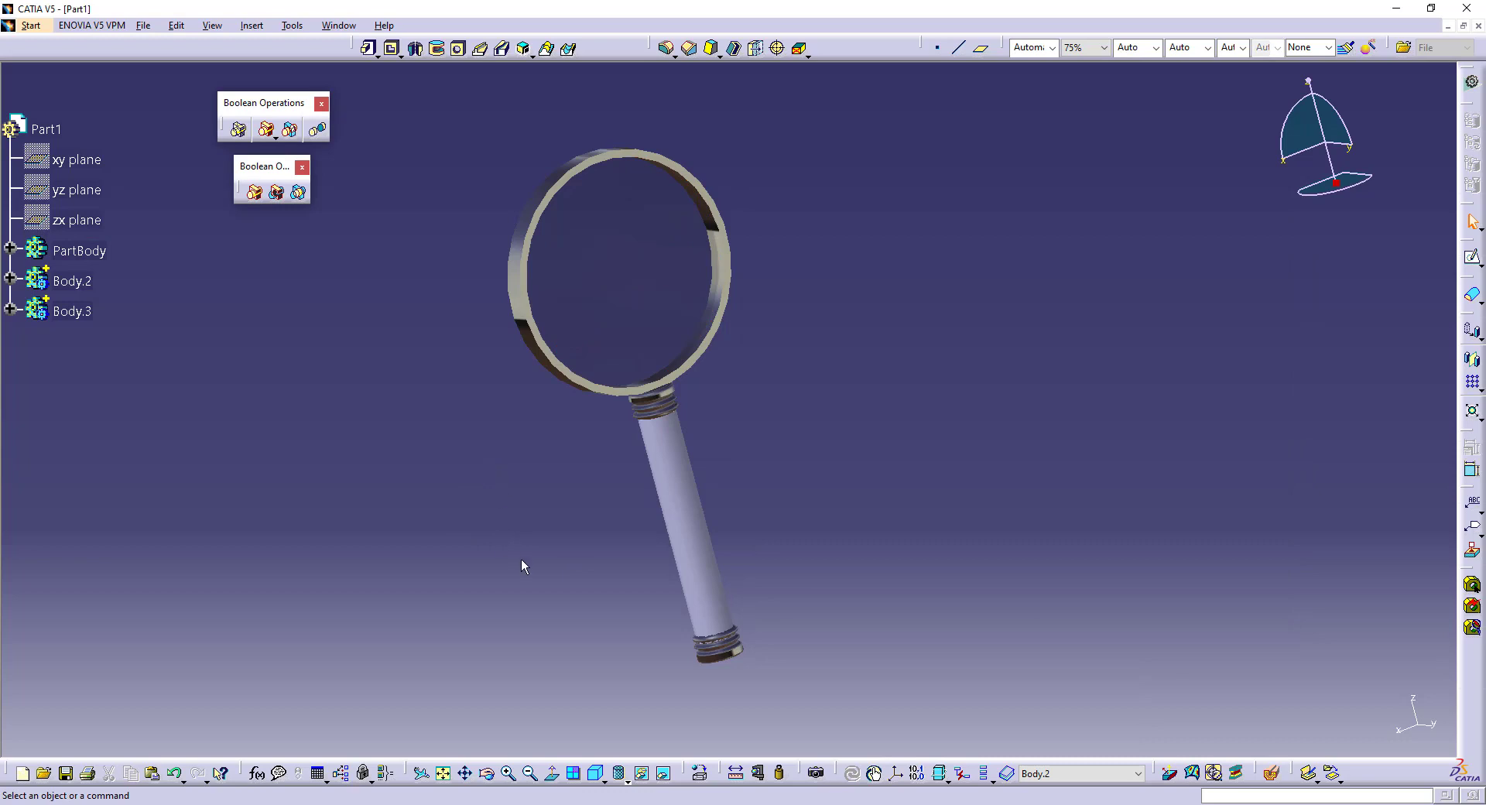
- Apply the Red Wood material from the Wood category to Body.3, the handle grip
{"action": "middle_click_drag", "start_coordinate": [514, 551], "coordinate": [531, 541]}
{"action": "left_click", "coordinate": [72, 310]}
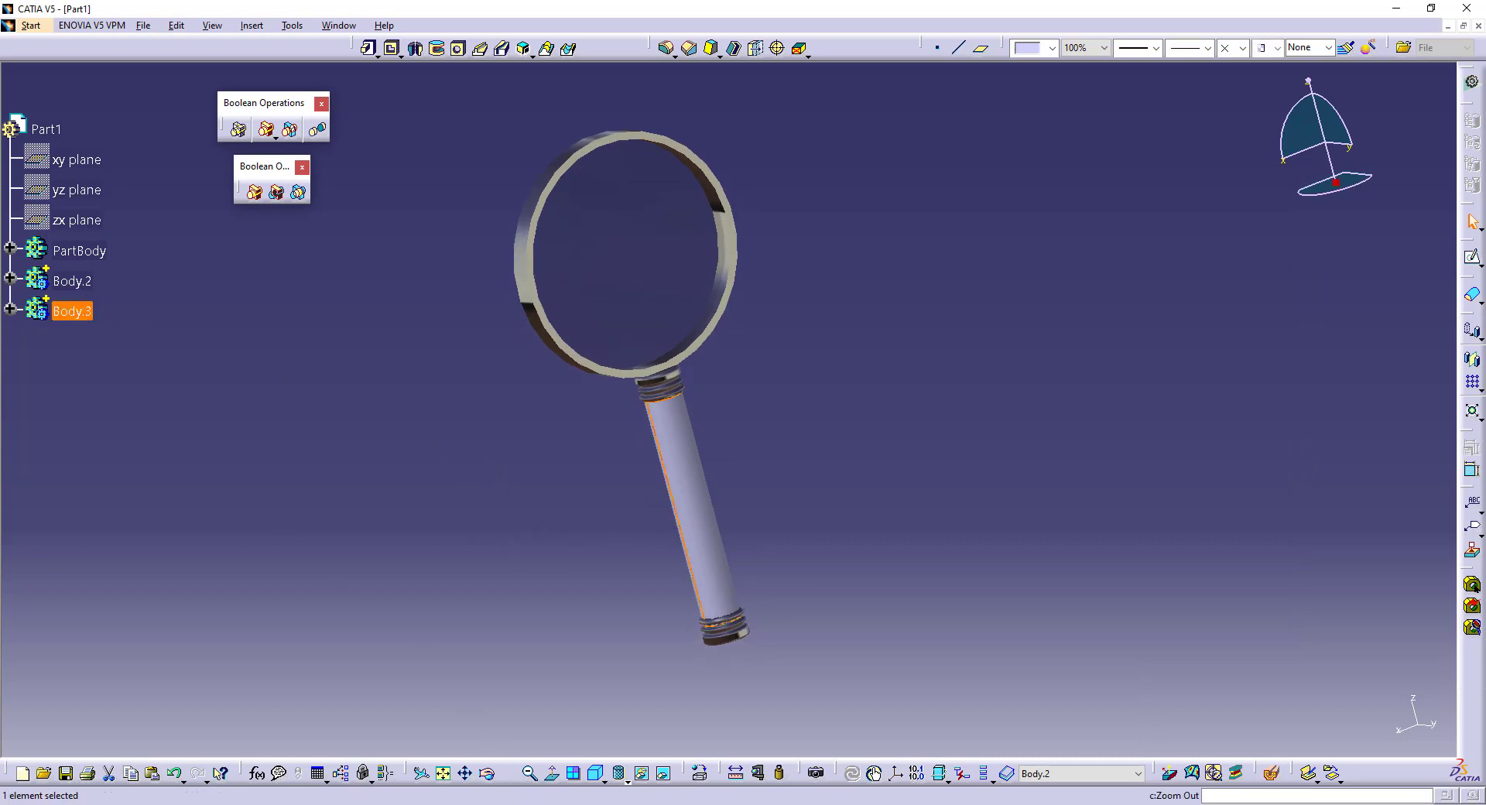
{"action": "left_click", "coordinate": [779, 772]}
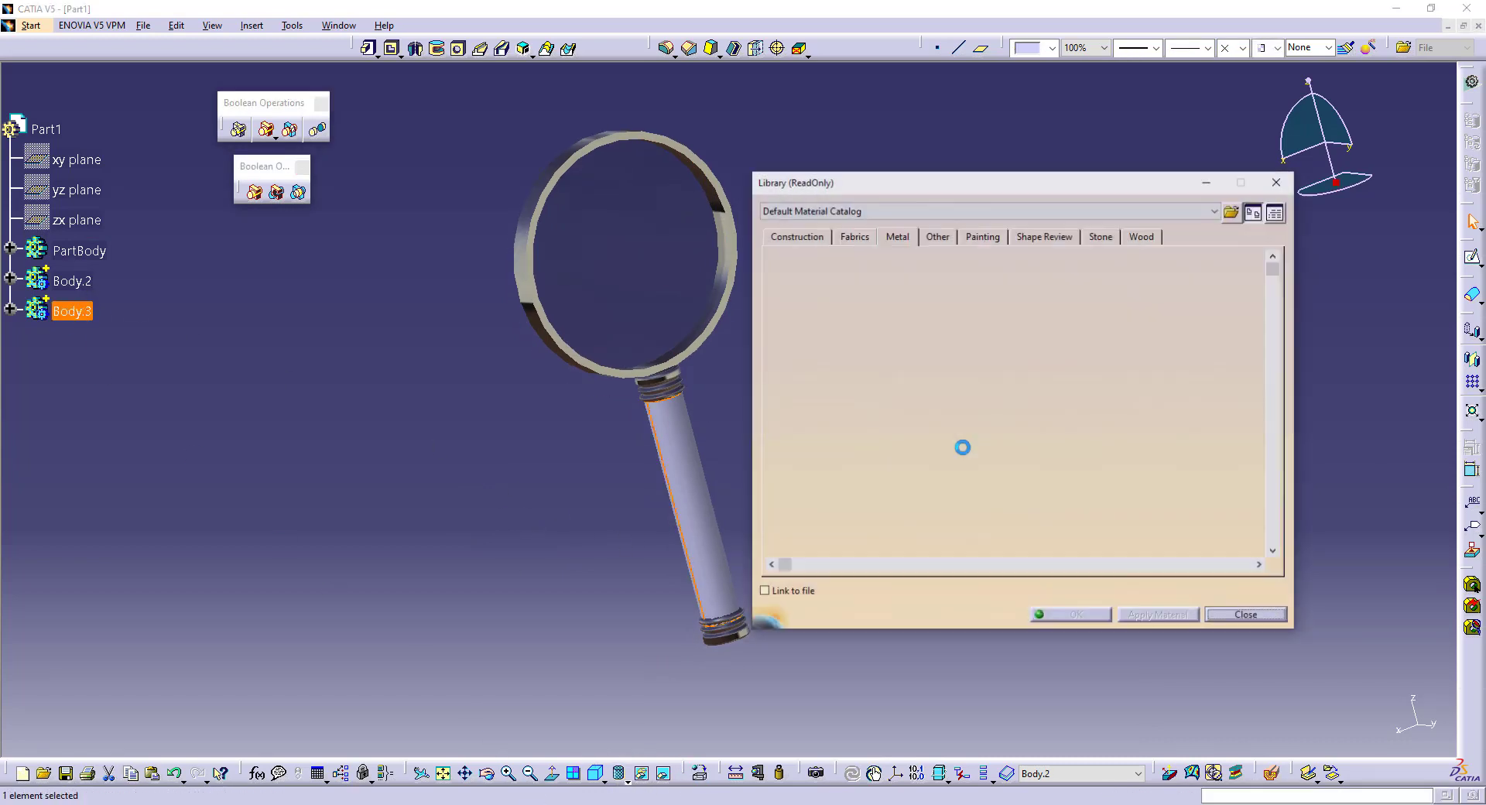
{"action": "left_click", "coordinate": [937, 236]}
{"action": "scroll", "coordinate": [1128, 441], "scroll_direction": "down", "scroll_amount": 5}
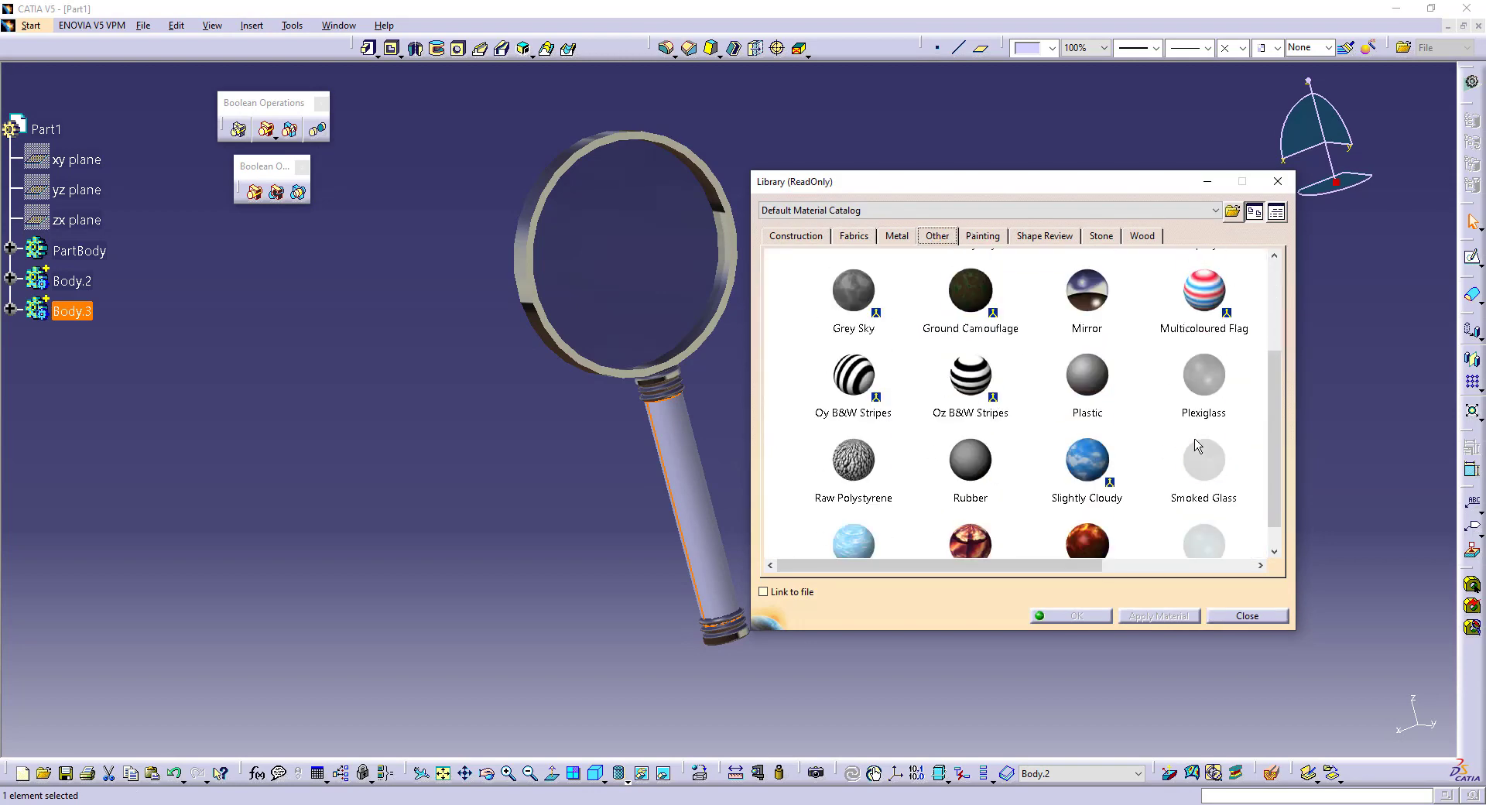
{"action": "scroll", "coordinate": [1034, 405], "scroll_direction": "up", "scroll_amount": 1}
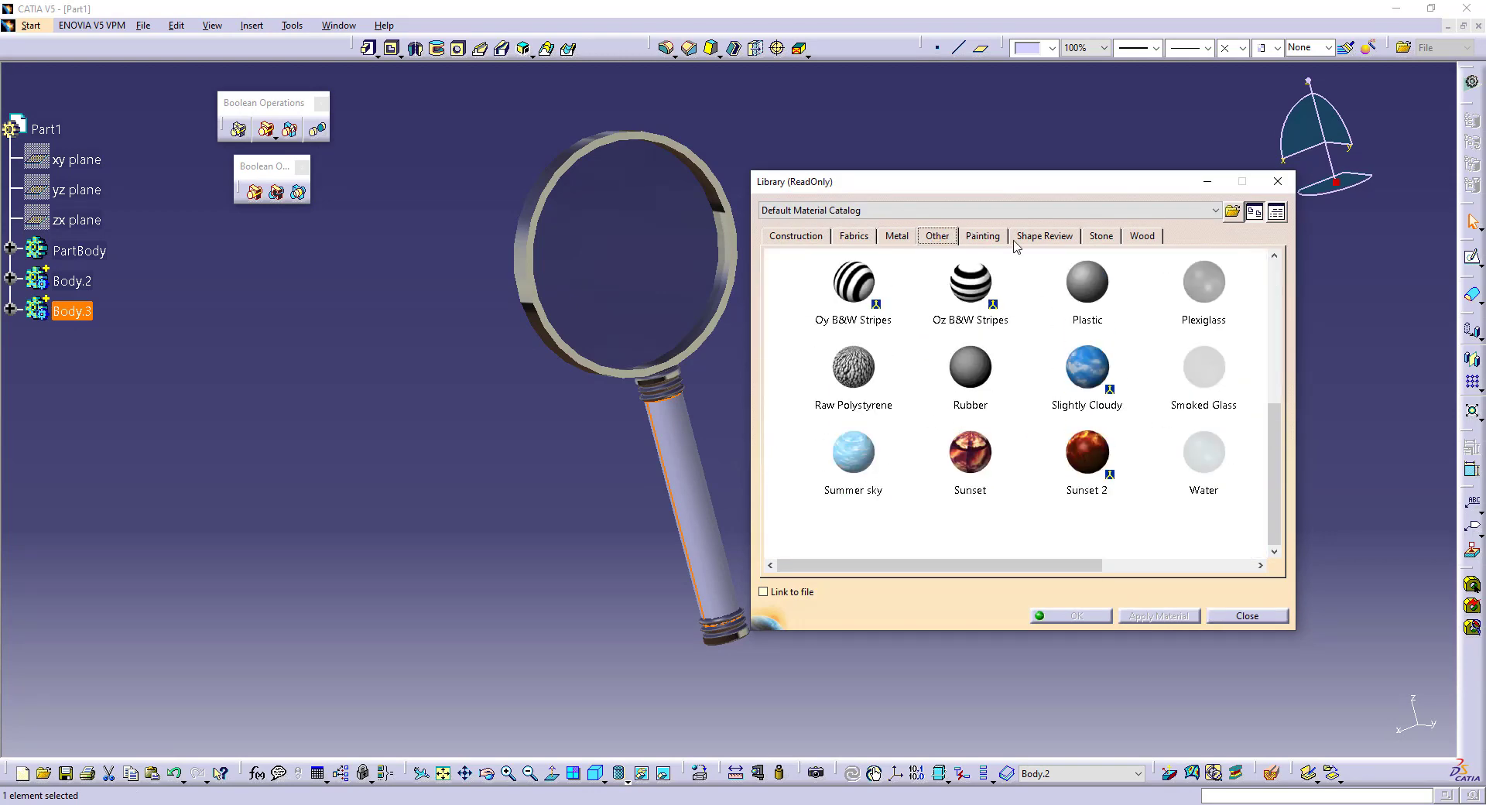
{"action": "left_click", "coordinate": [1144, 236]}
{"action": "left_click", "coordinate": [1135, 476]}
{"action": "scroll", "coordinate": [1134, 475], "scroll_direction": "down", "scroll_amount": 1}
{"action": "left_click", "coordinate": [1145, 451]}
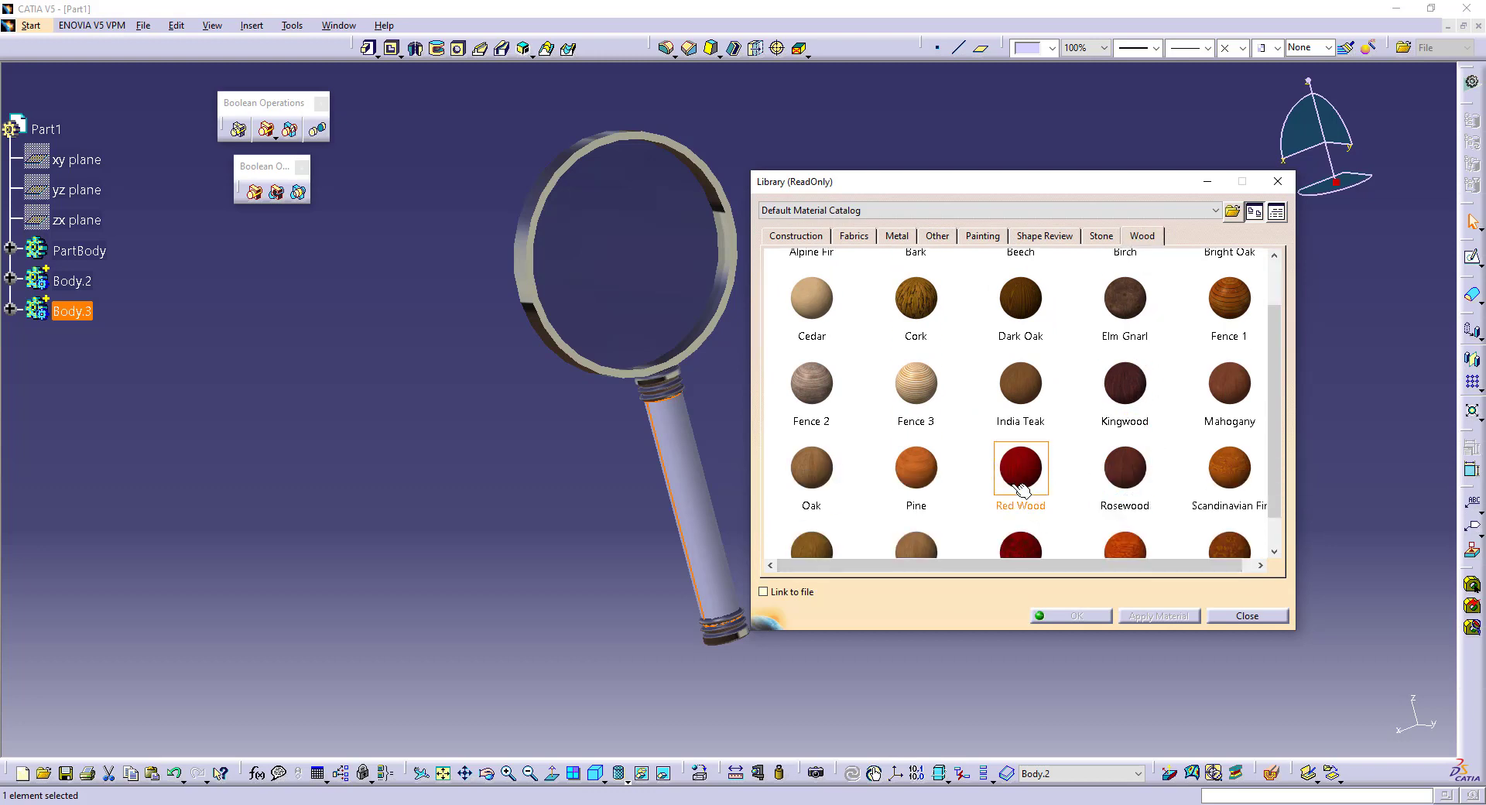
{"action": "left_click", "coordinate": [1159, 616]}
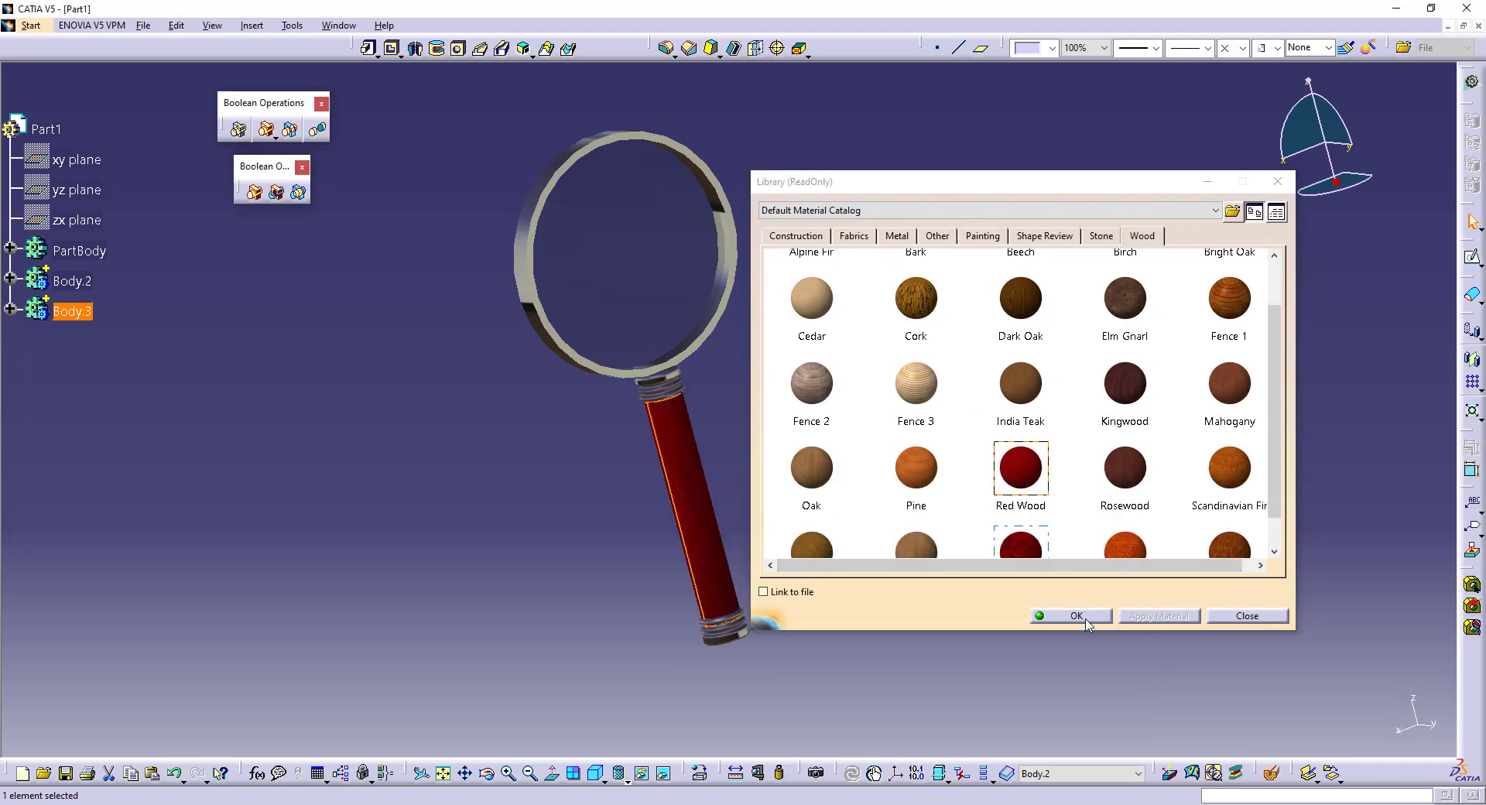
{"action": "left_click", "coordinate": [1074, 616]}
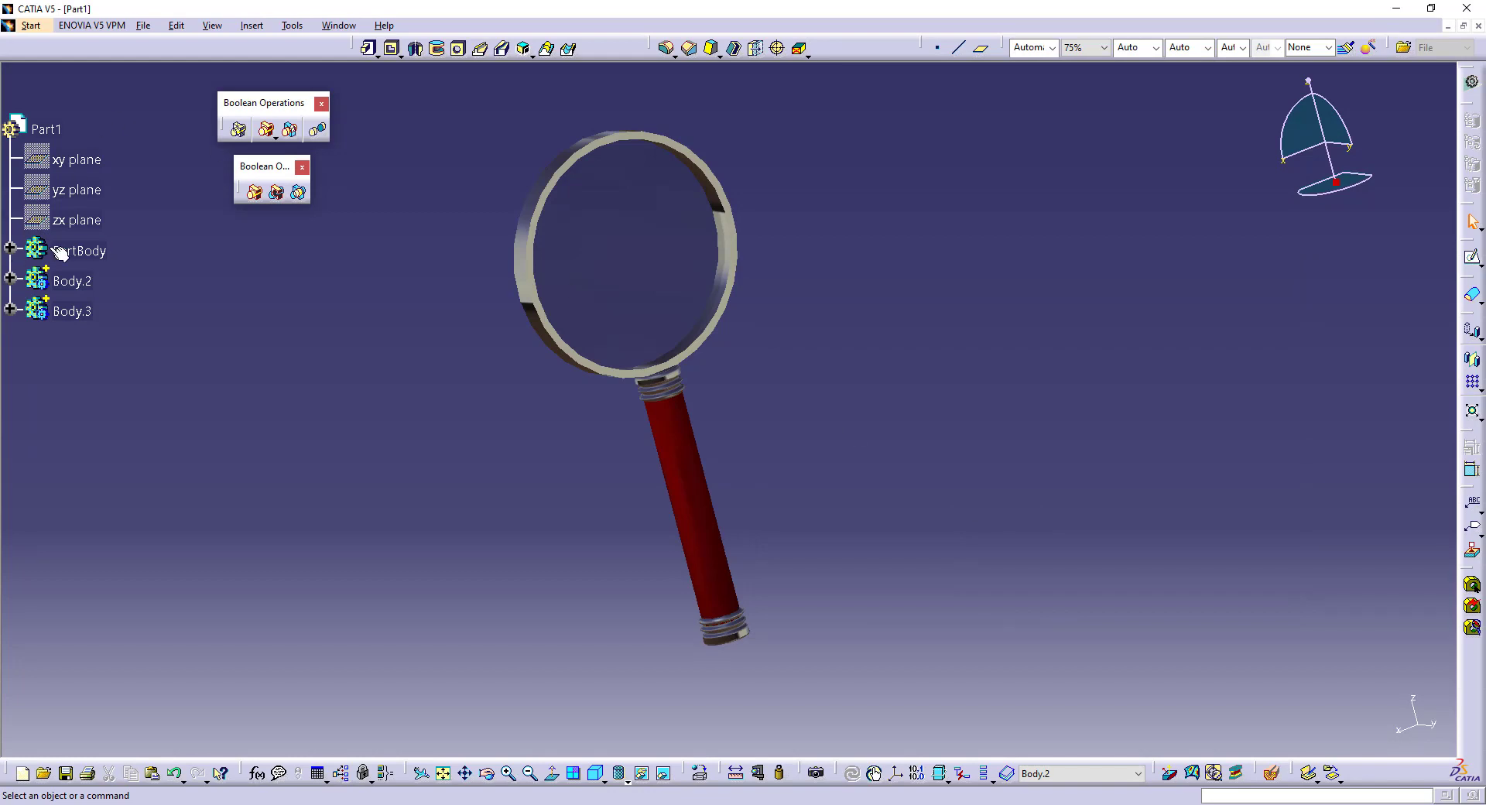
- Set the ambient lighting of Body.2's Chroma material to 0.93, diffuse to 0.87 and roughness to 0.85, and apply
{"action": "left_click", "coordinate": [12, 280]}
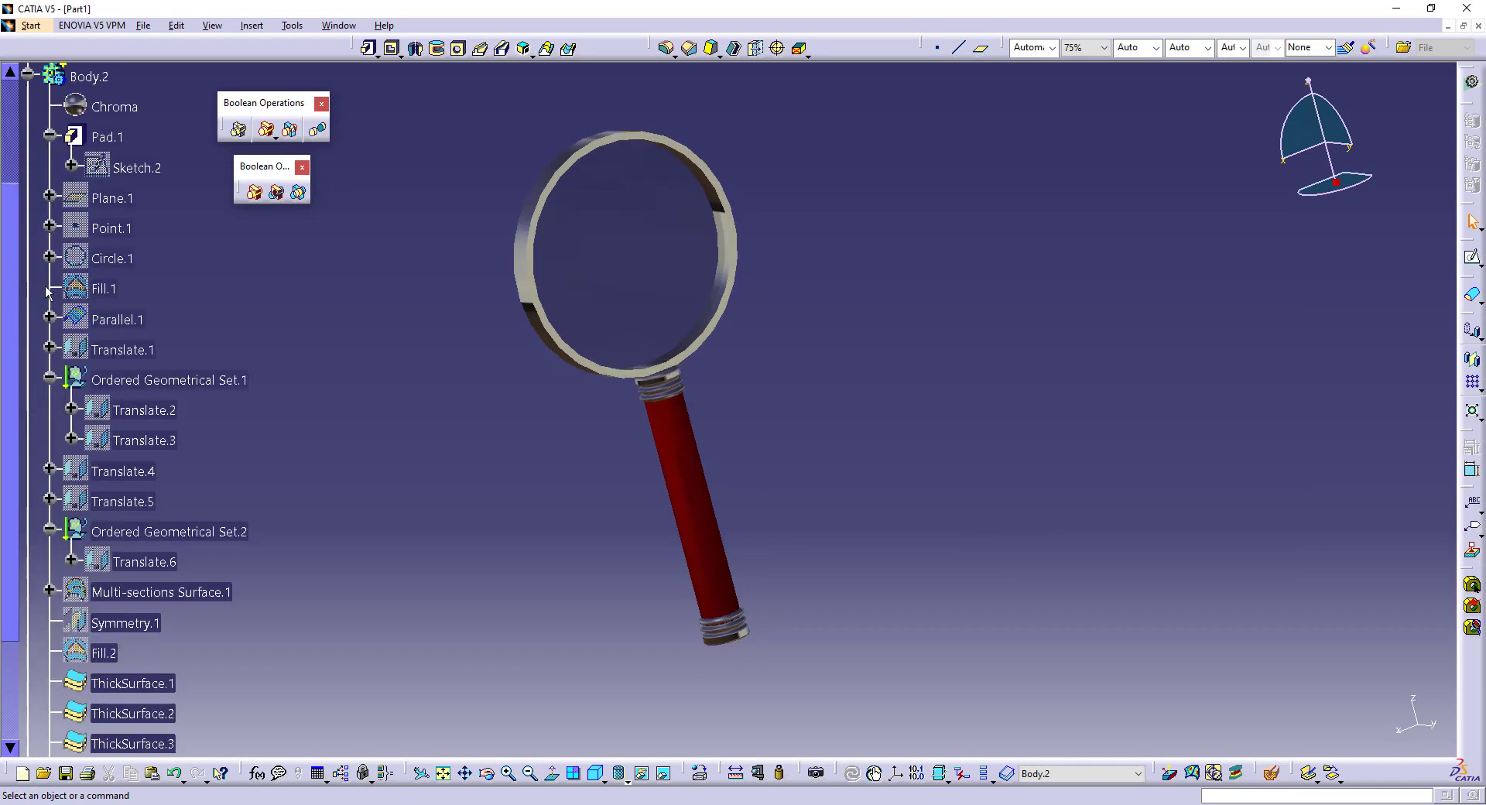
{"action": "left_click", "coordinate": [110, 109]}
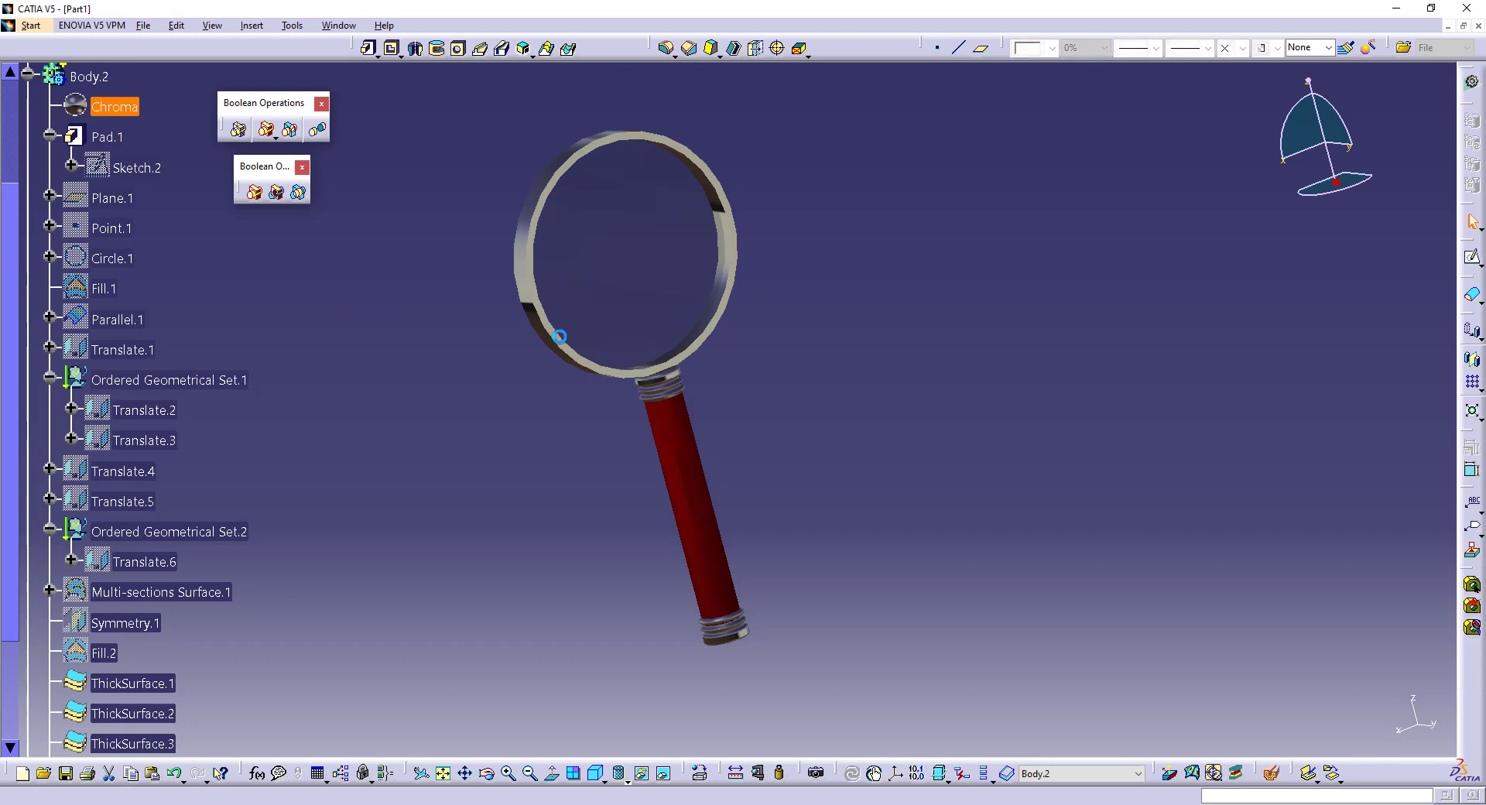
{"action": "key", "text": "alt+Return"}
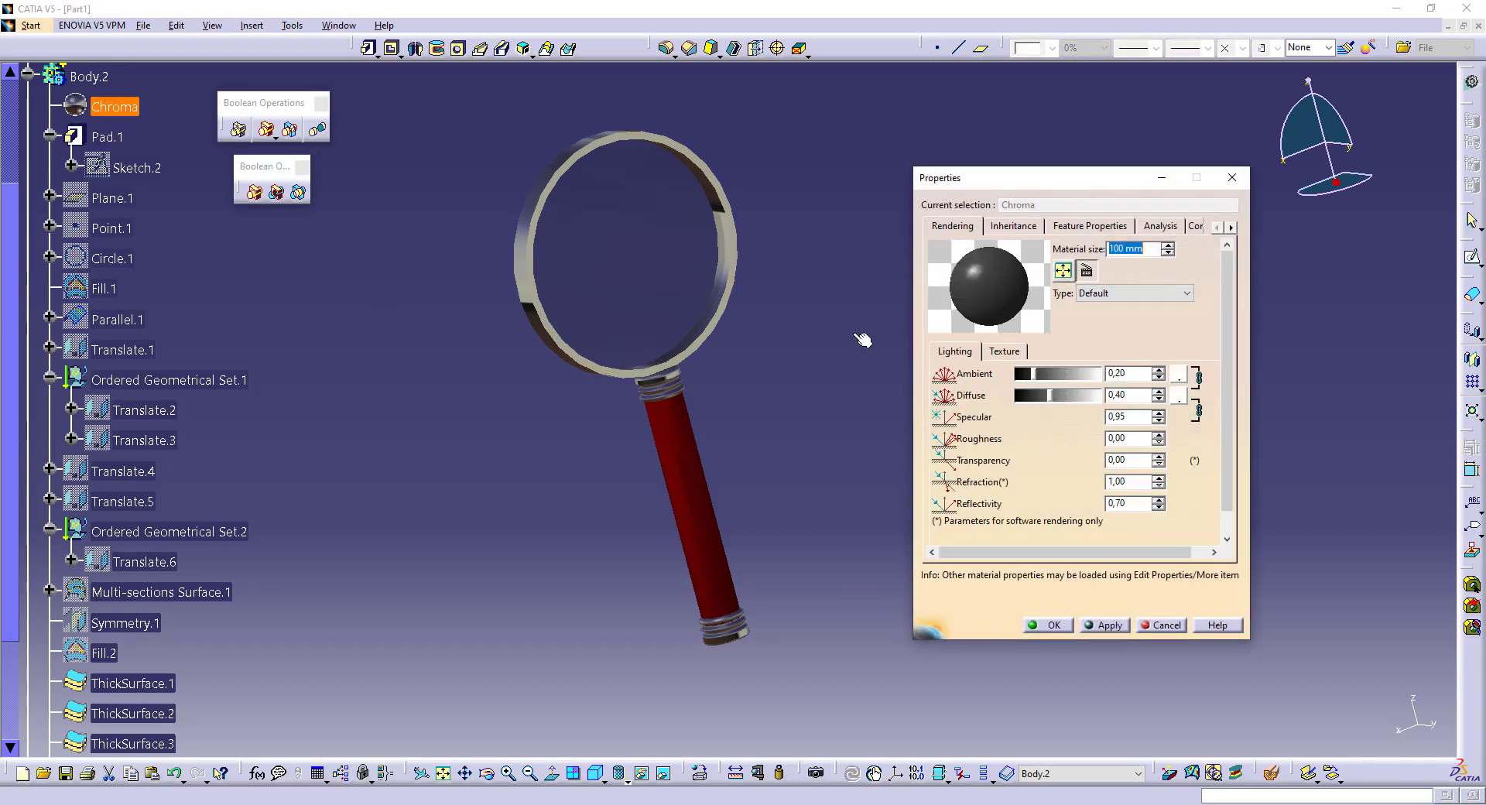
{"action": "left_click", "coordinate": [1092, 374]}
{"action": "left_click", "coordinate": [1088, 395]}
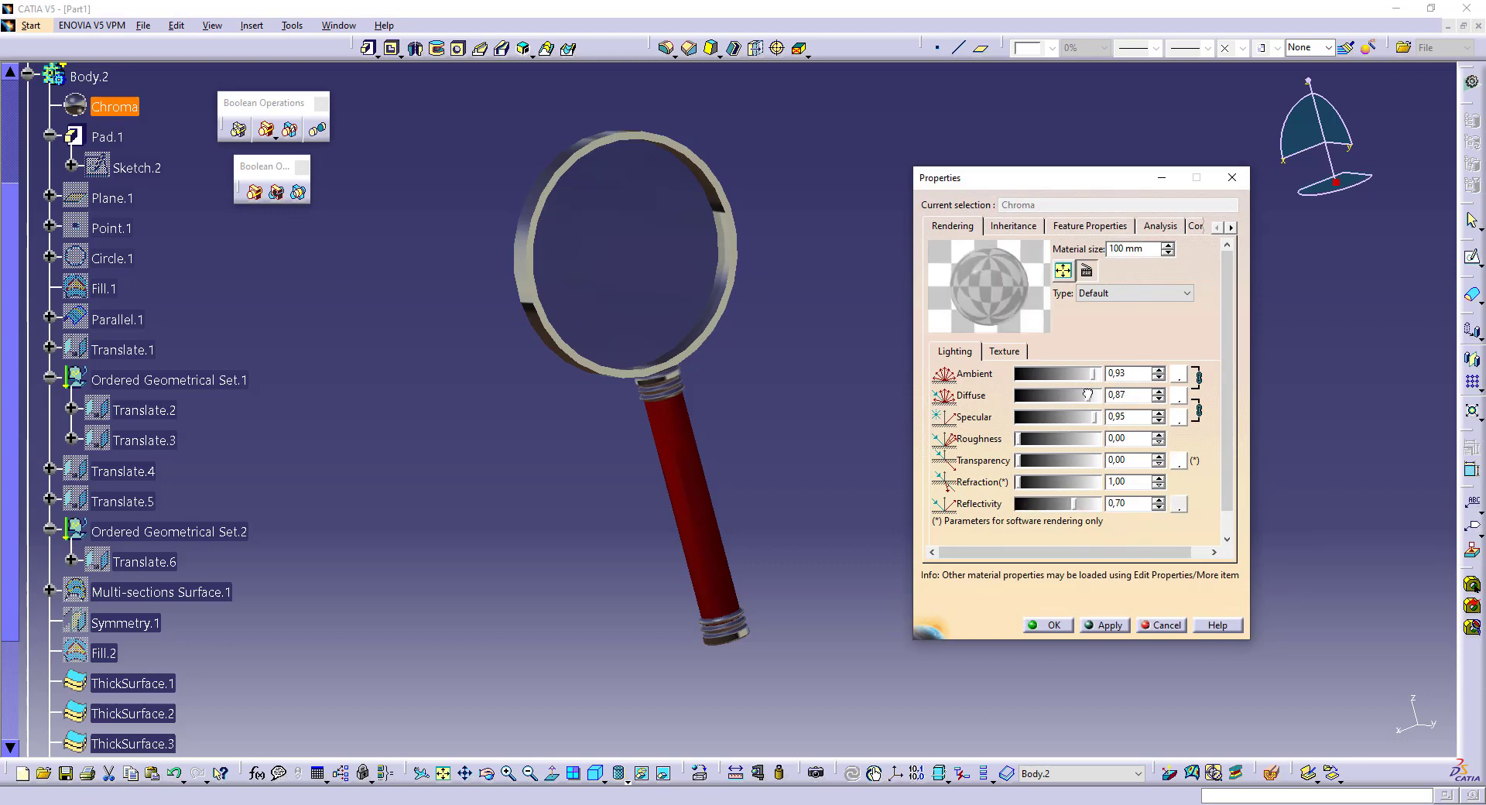
{"action": "left_click", "coordinate": [1086, 438]}
{"action": "left_click", "coordinate": [1112, 624]}
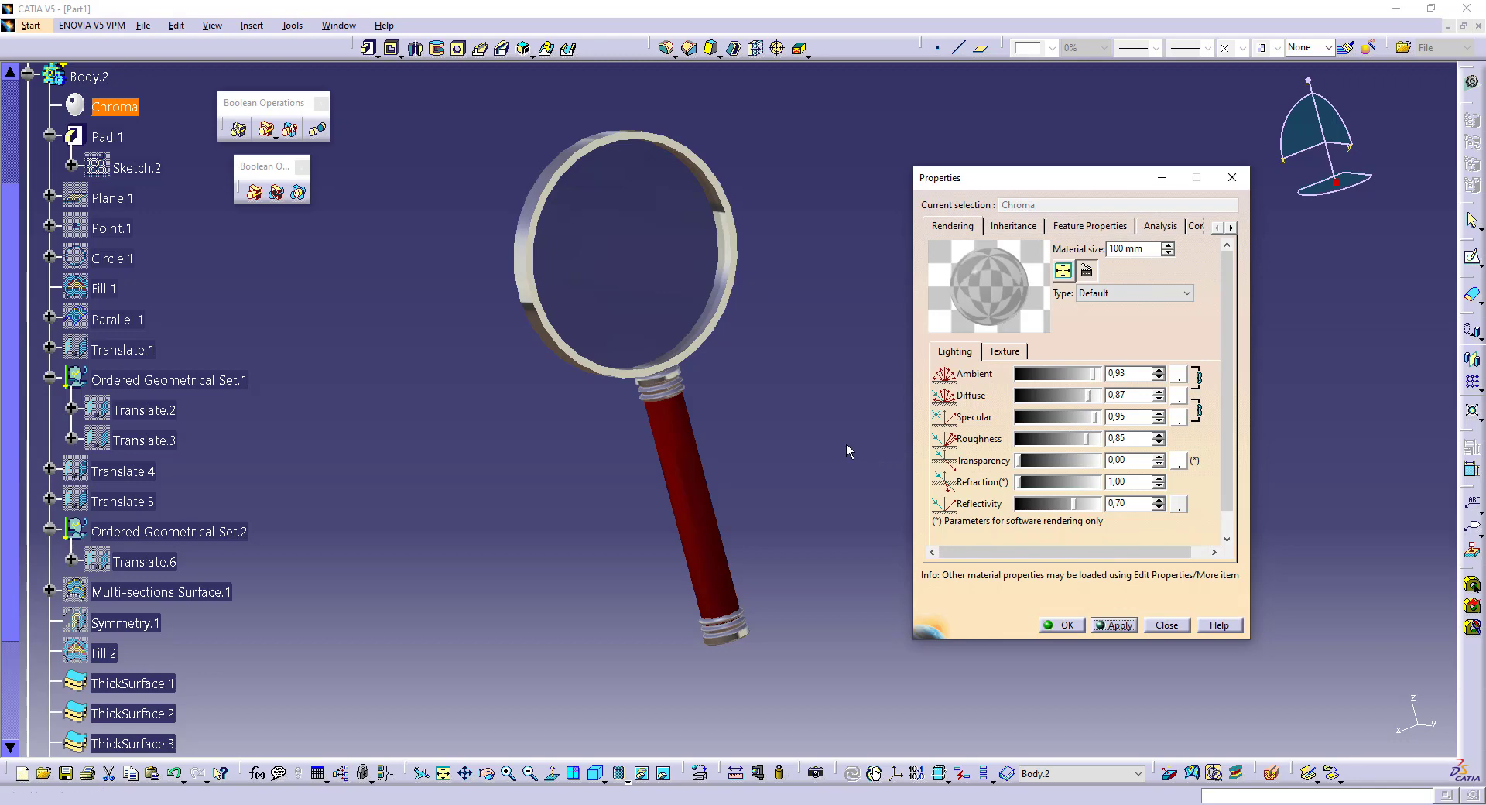
- Raise the Chroma material's diffuse value to 0.94 and its roughness to 0.89
{"action": "left_click", "coordinate": [1096, 396]}
{"action": "left_click", "coordinate": [1090, 396]}
{"action": "left_click", "coordinate": [1094, 439]}
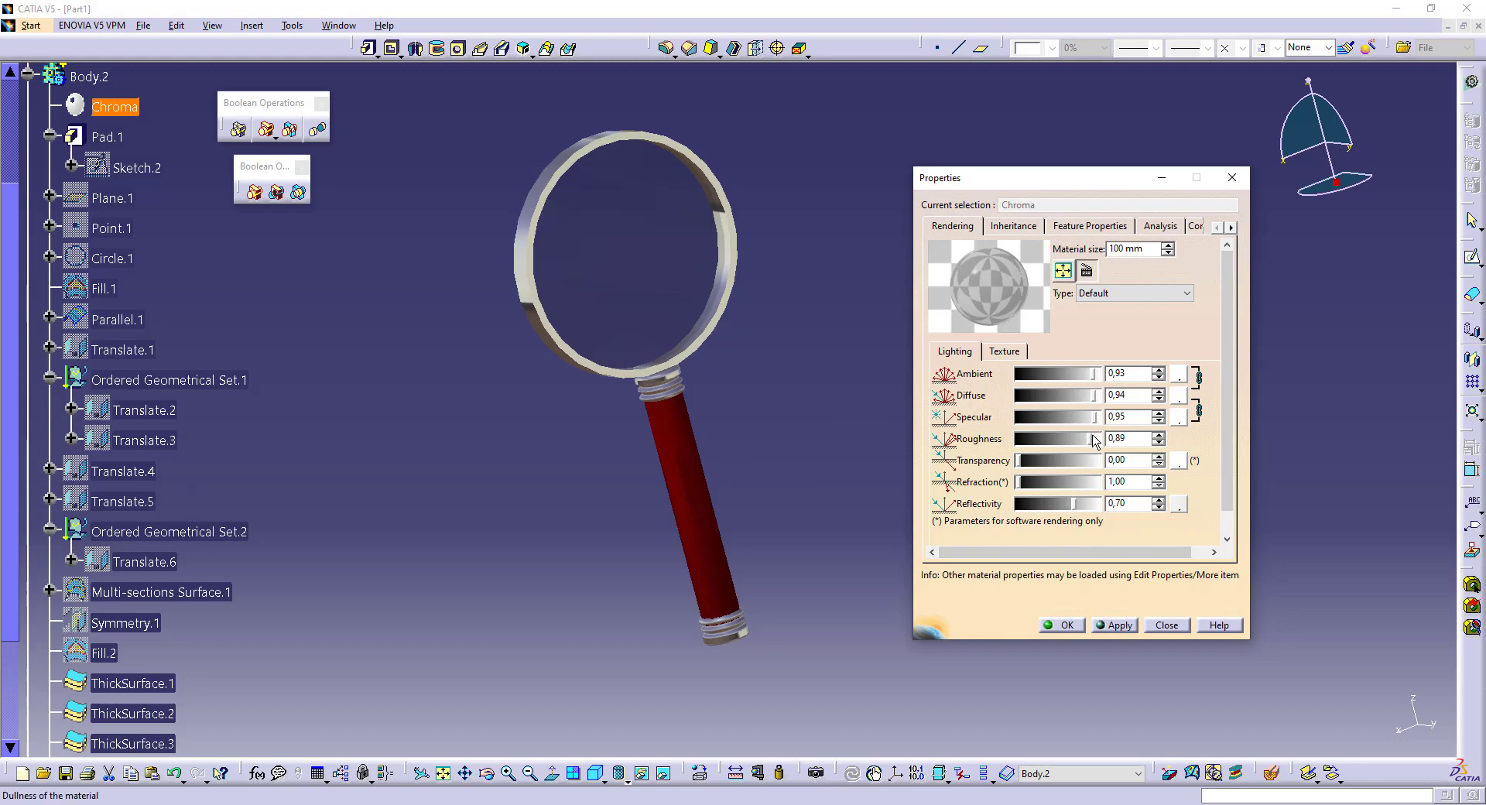
- Assign the predefined Town place reflection image to the Chroma material and apply it
{"action": "left_click", "coordinate": [1178, 506]}
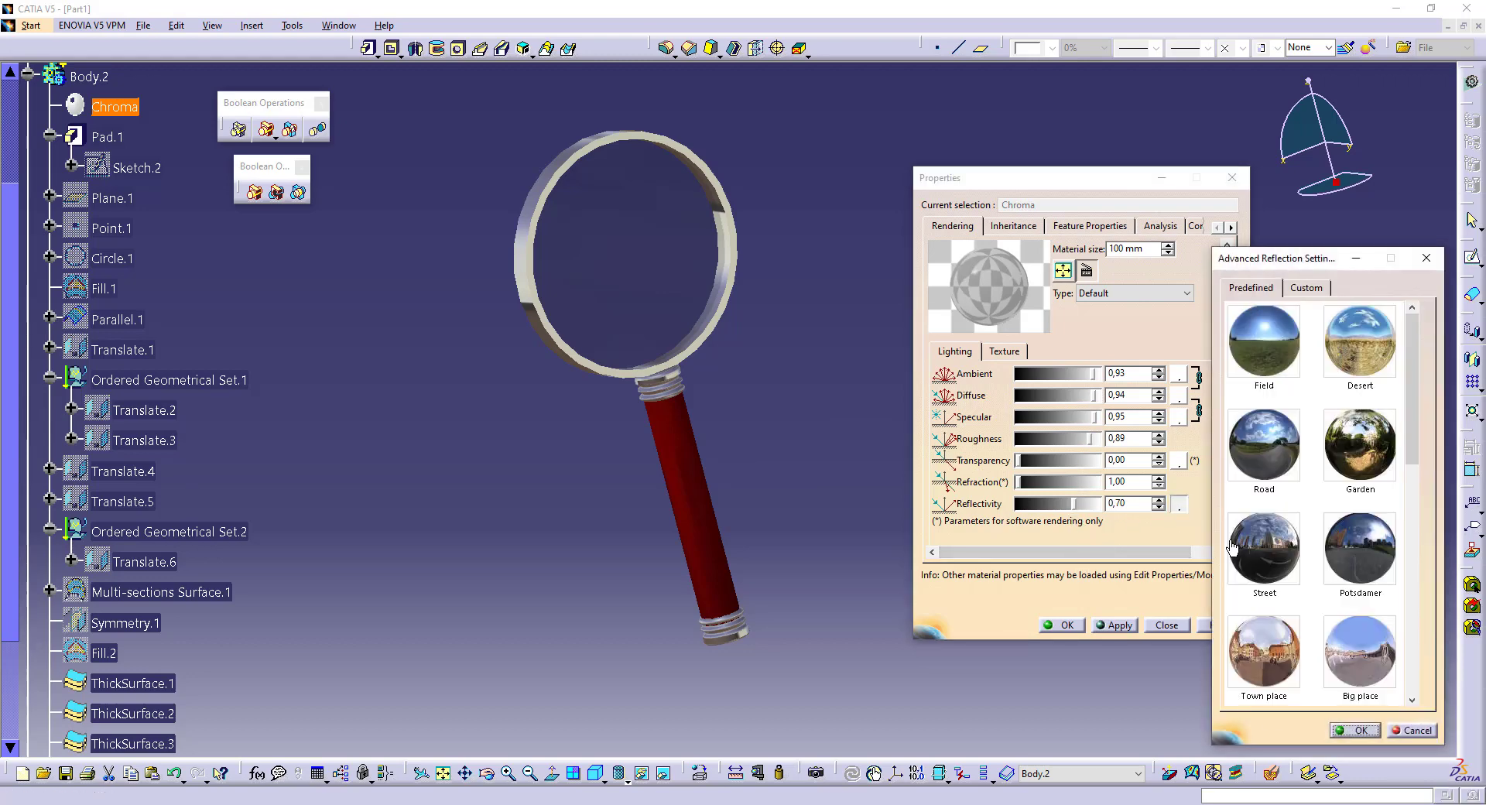
{"action": "left_click", "coordinate": [1288, 672]}
{"action": "left_click", "coordinate": [1358, 727]}
{"action": "left_click", "coordinate": [1115, 625]}
{"action": "middle_click_drag", "start_coordinate": [577, 441], "coordinate": [608, 469]}
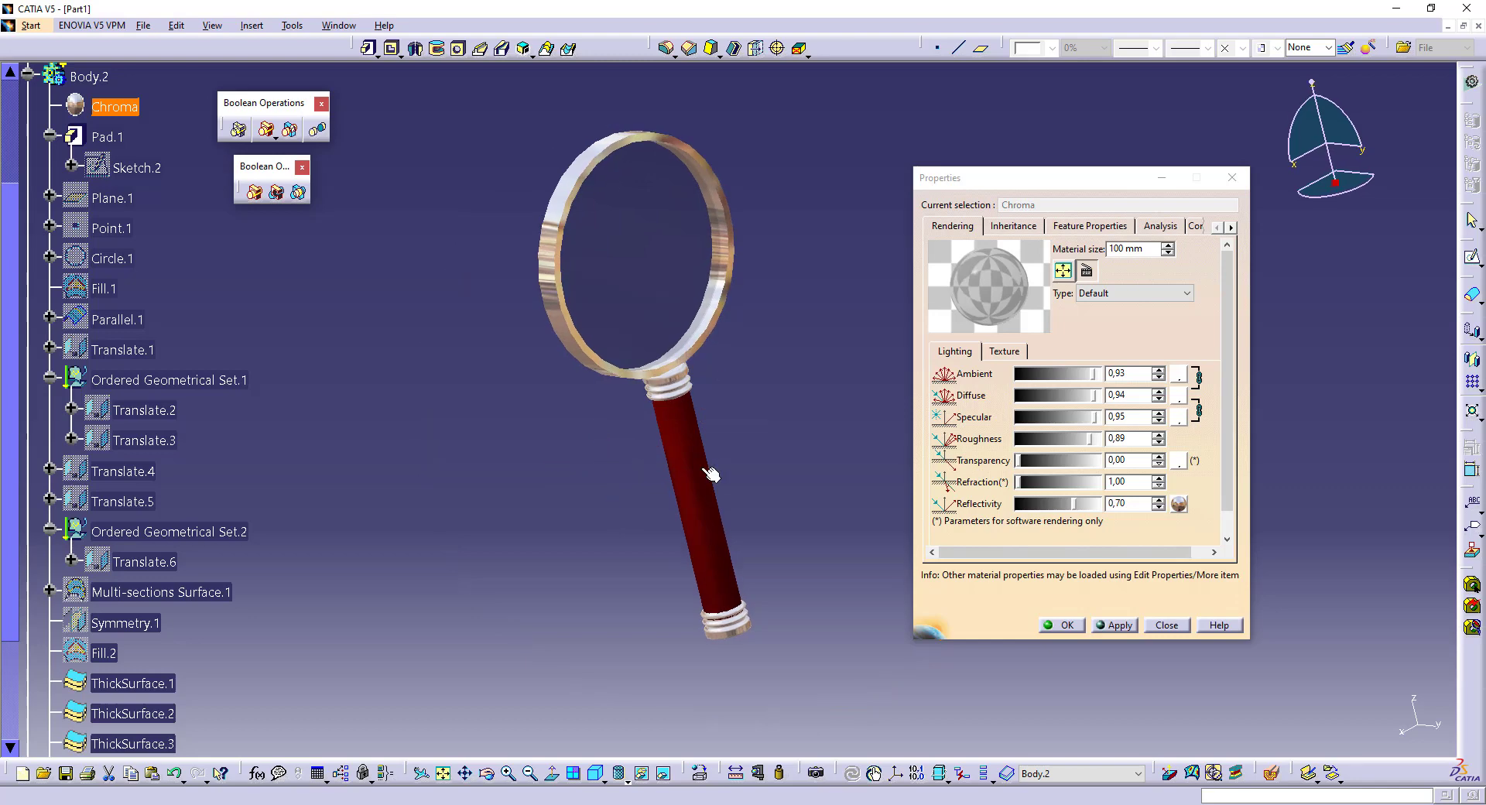
- Set the Chroma material's reflectivity to 0.87 and accept its properties
{"action": "left_click", "coordinate": [1086, 508]}
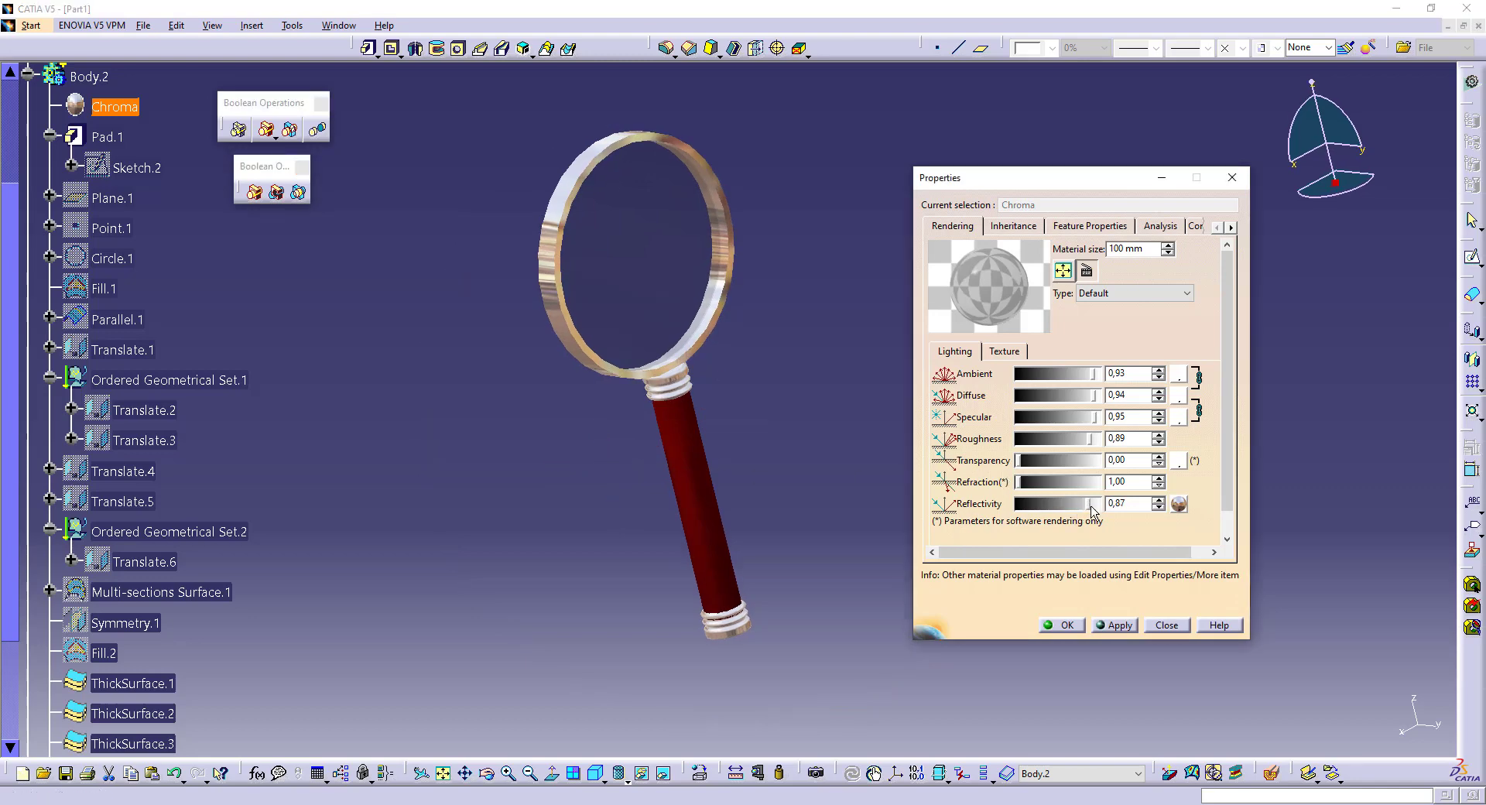
{"action": "middle_click_drag", "start_coordinate": [772, 407], "coordinate": [797, 386]}
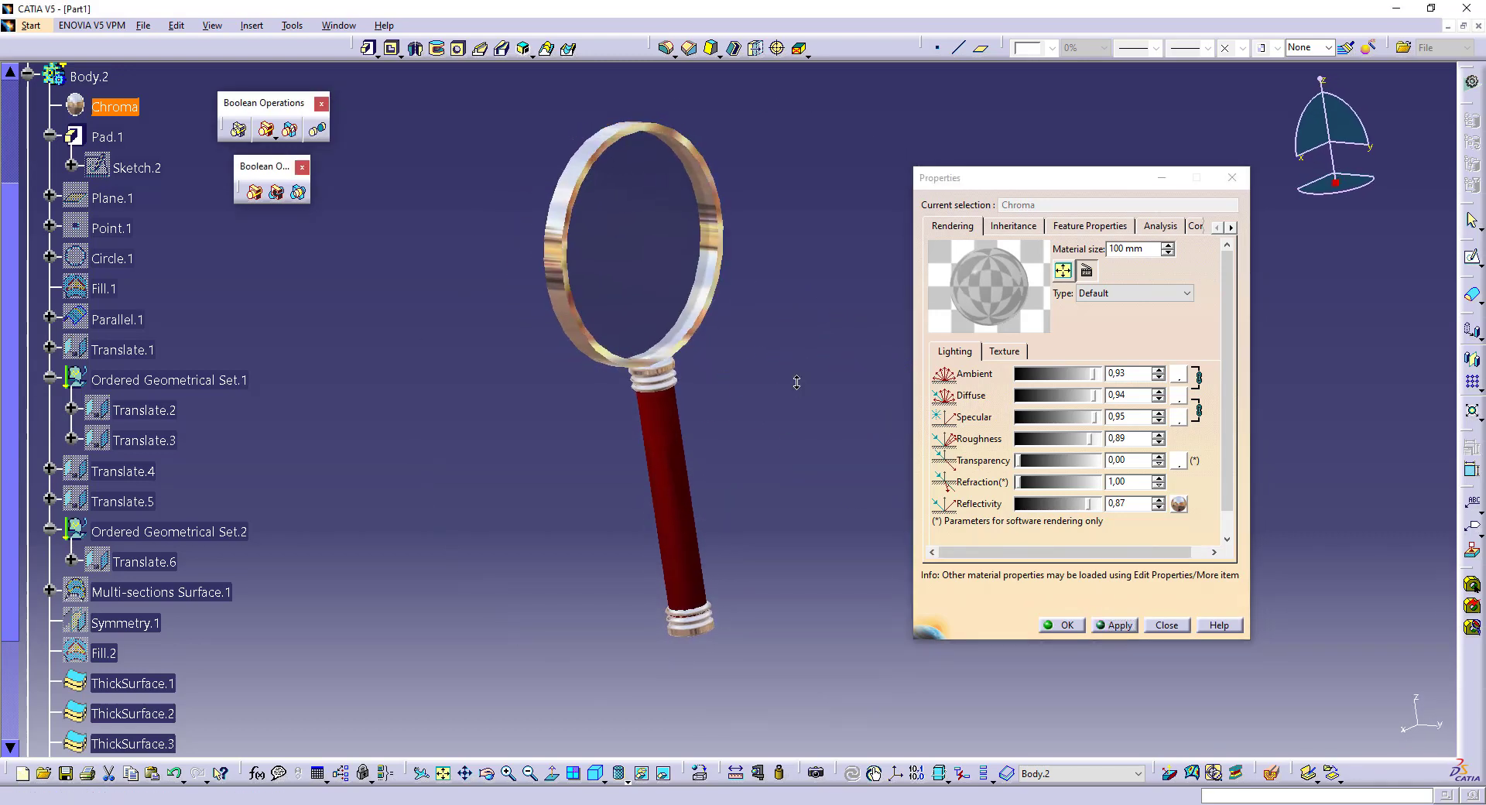
{"action": "left_click", "coordinate": [1061, 624]}
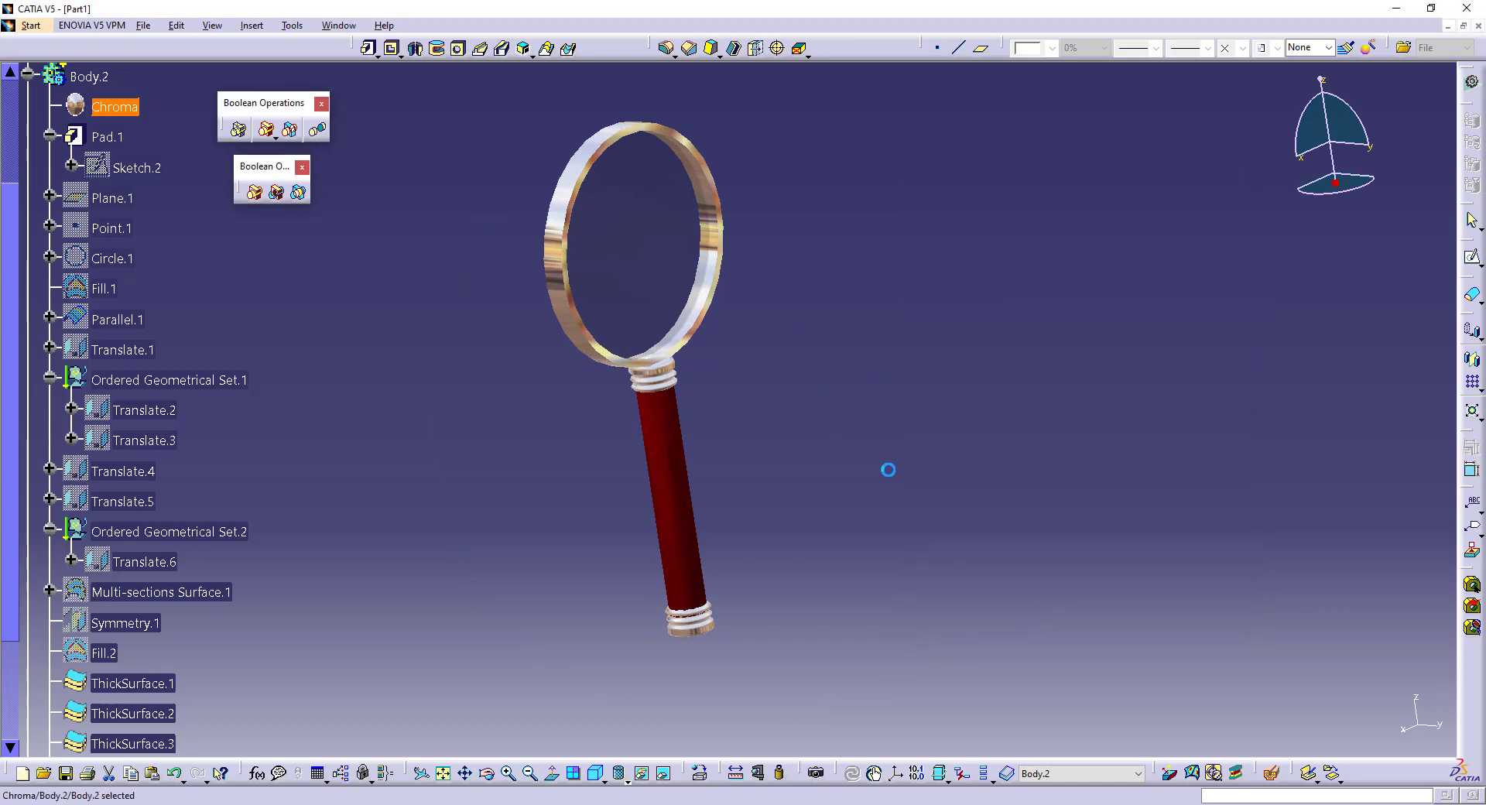
{"action": "left_click", "coordinate": [906, 520]}
- Open the properties of PartBody's Glass material and set ambient to 0.93, diffuse to 0.88 and specular to 0.91
{"action": "left_click", "coordinate": [28, 73]}
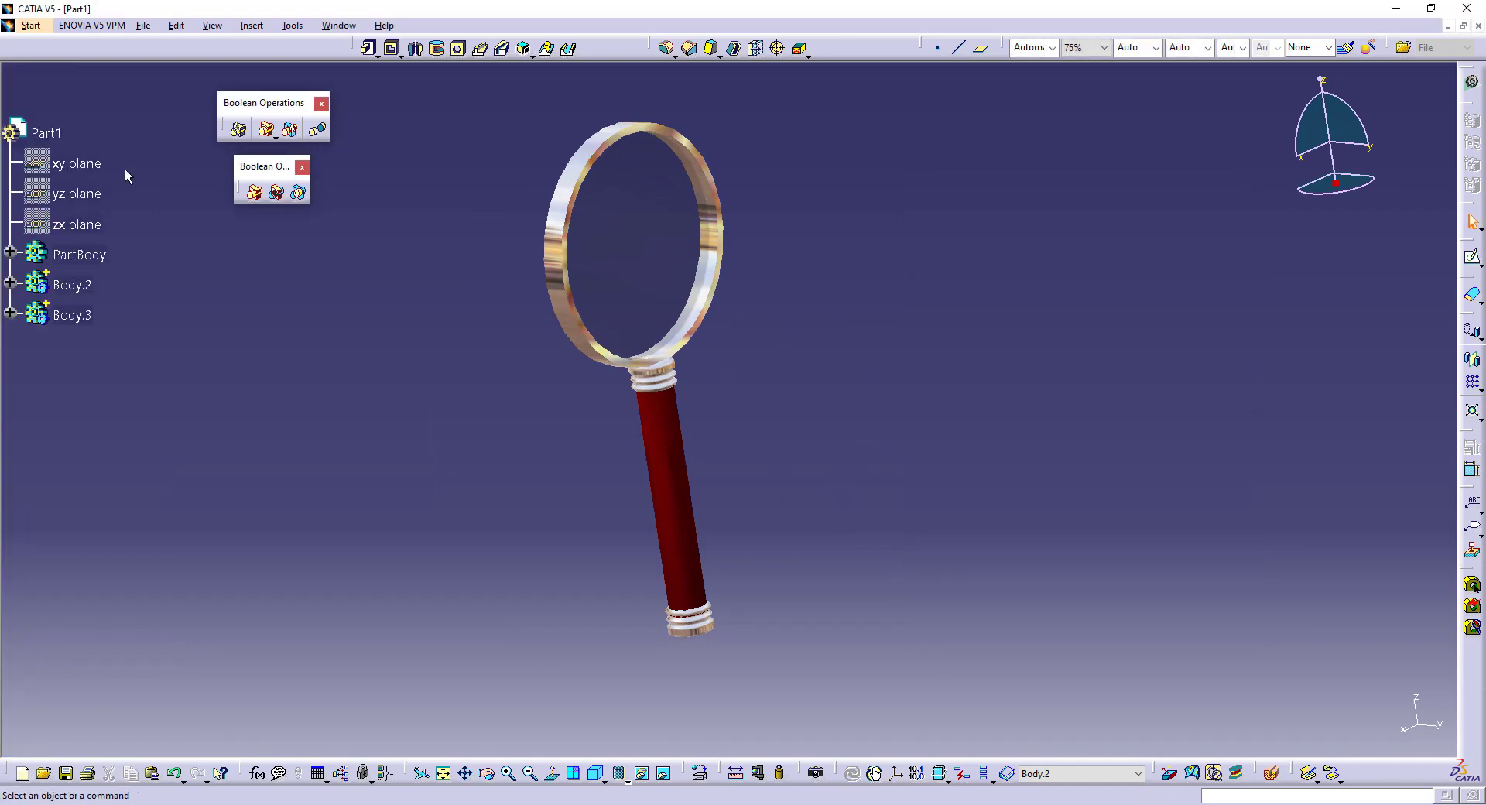
{"action": "left_click", "coordinate": [78, 256]}
{"action": "left_click", "coordinate": [9, 253]}
{"action": "left_click", "coordinate": [89, 285]}
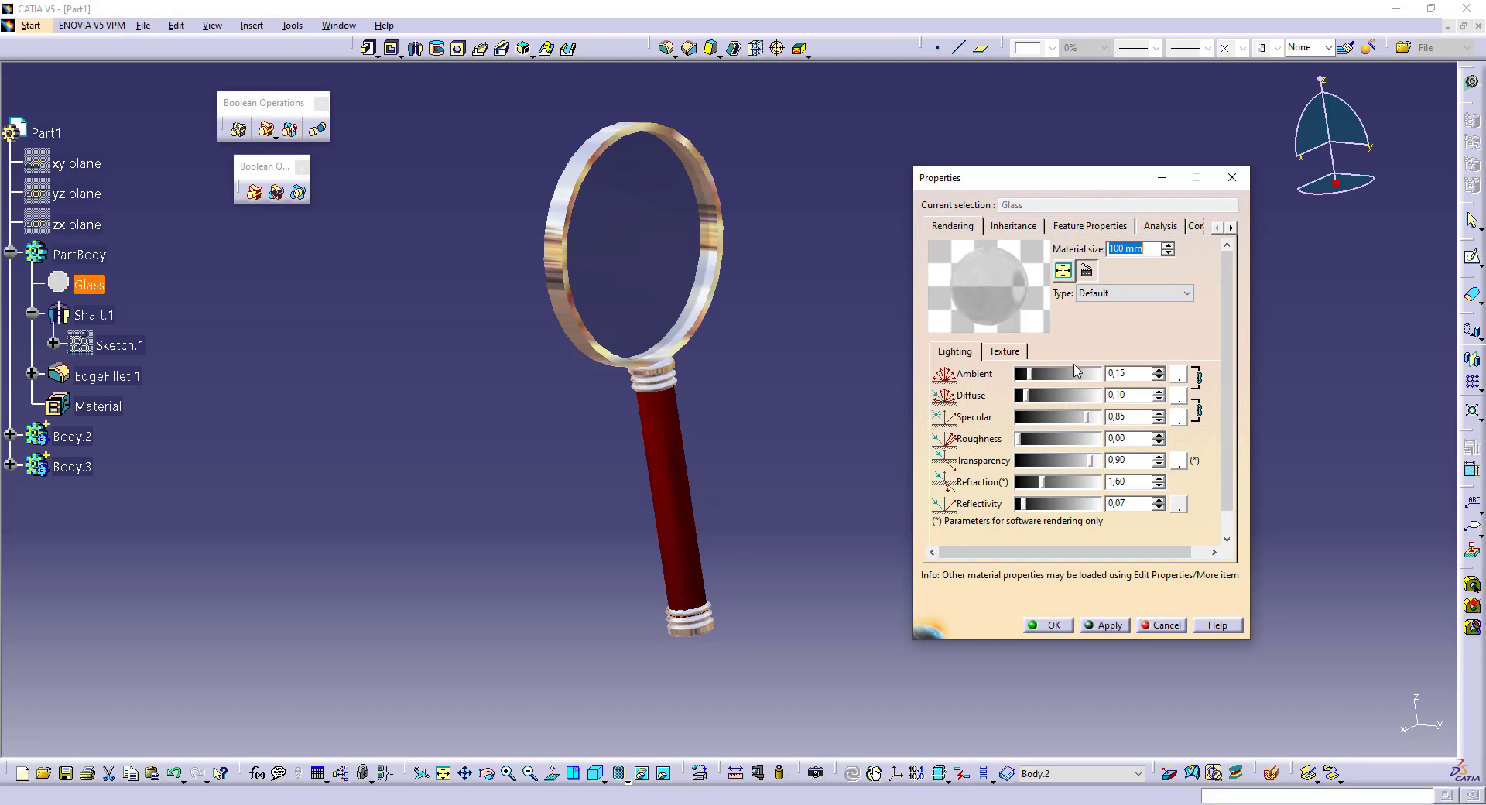
{"action": "left_click_drag", "start_coordinate": [1029, 374], "coordinate": [1092, 377]}
{"action": "left_click", "coordinate": [1089, 395]}
{"action": "left_click", "coordinate": [1095, 417]}
{"action": "left_click", "coordinate": [1093, 417]}
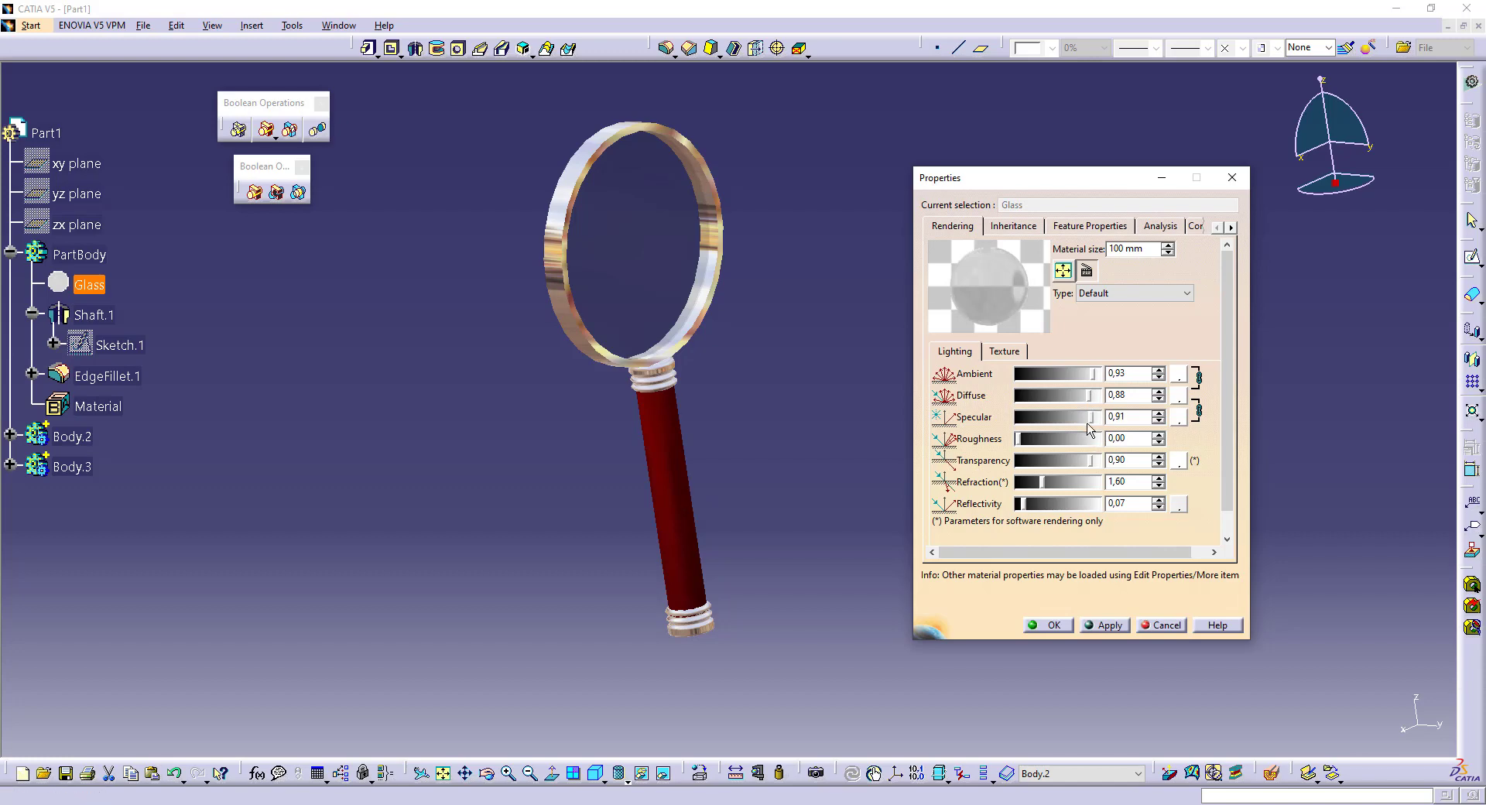
- Set the Glass material's roughness to 0.94 and transparency to 0.43, and apply them to the lens
{"action": "left_click", "coordinate": [1094, 440]}
{"action": "left_click", "coordinate": [1051, 460]}
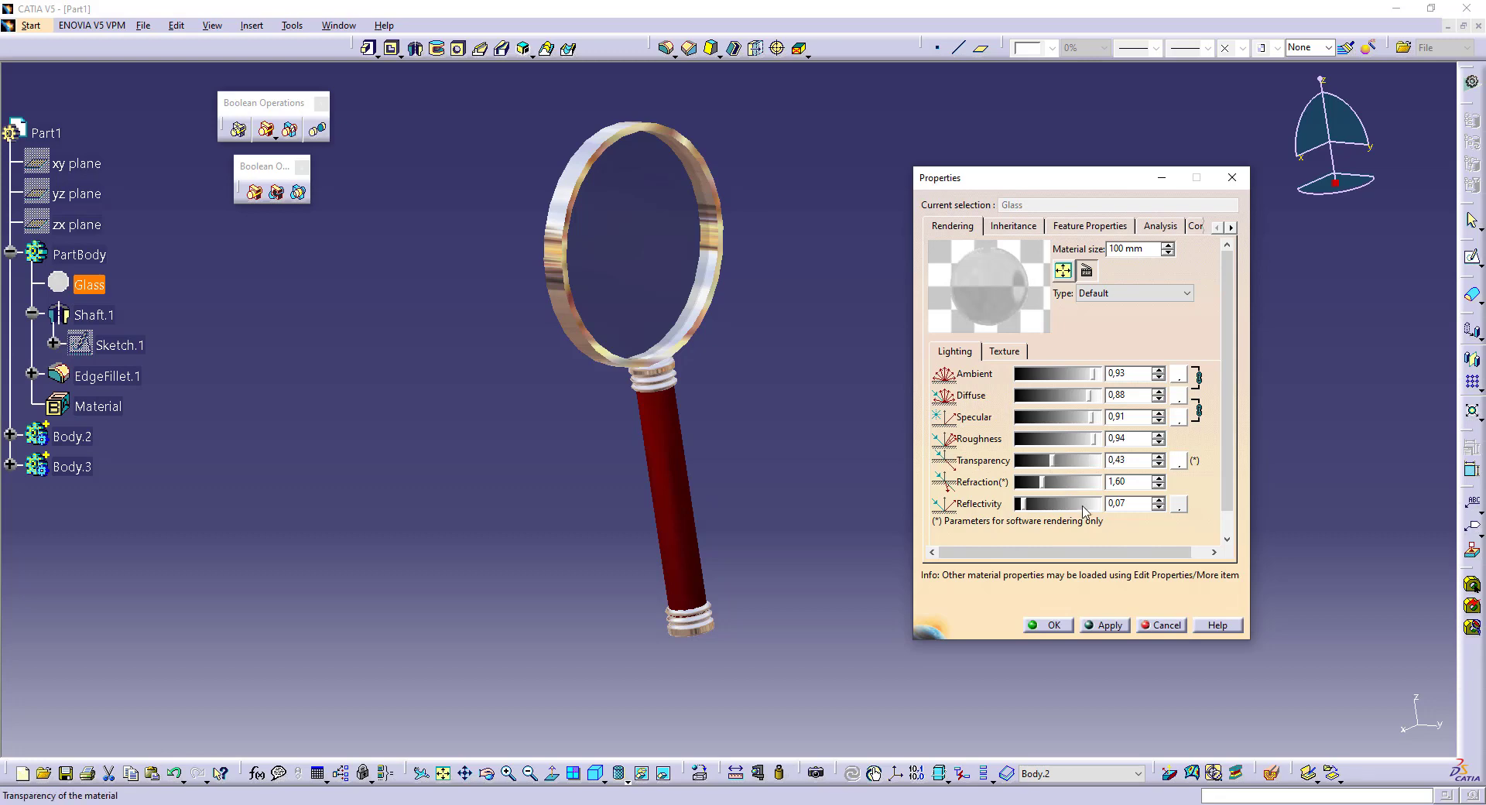
{"action": "left_click", "coordinate": [1110, 624]}
{"action": "middle_click_drag", "start_coordinate": [720, 345], "coordinate": [647, 363]}
- Set the Glass material's refraction to 1.58 and transparency to 0.61, and apply
{"action": "left_click", "coordinate": [1068, 483]}
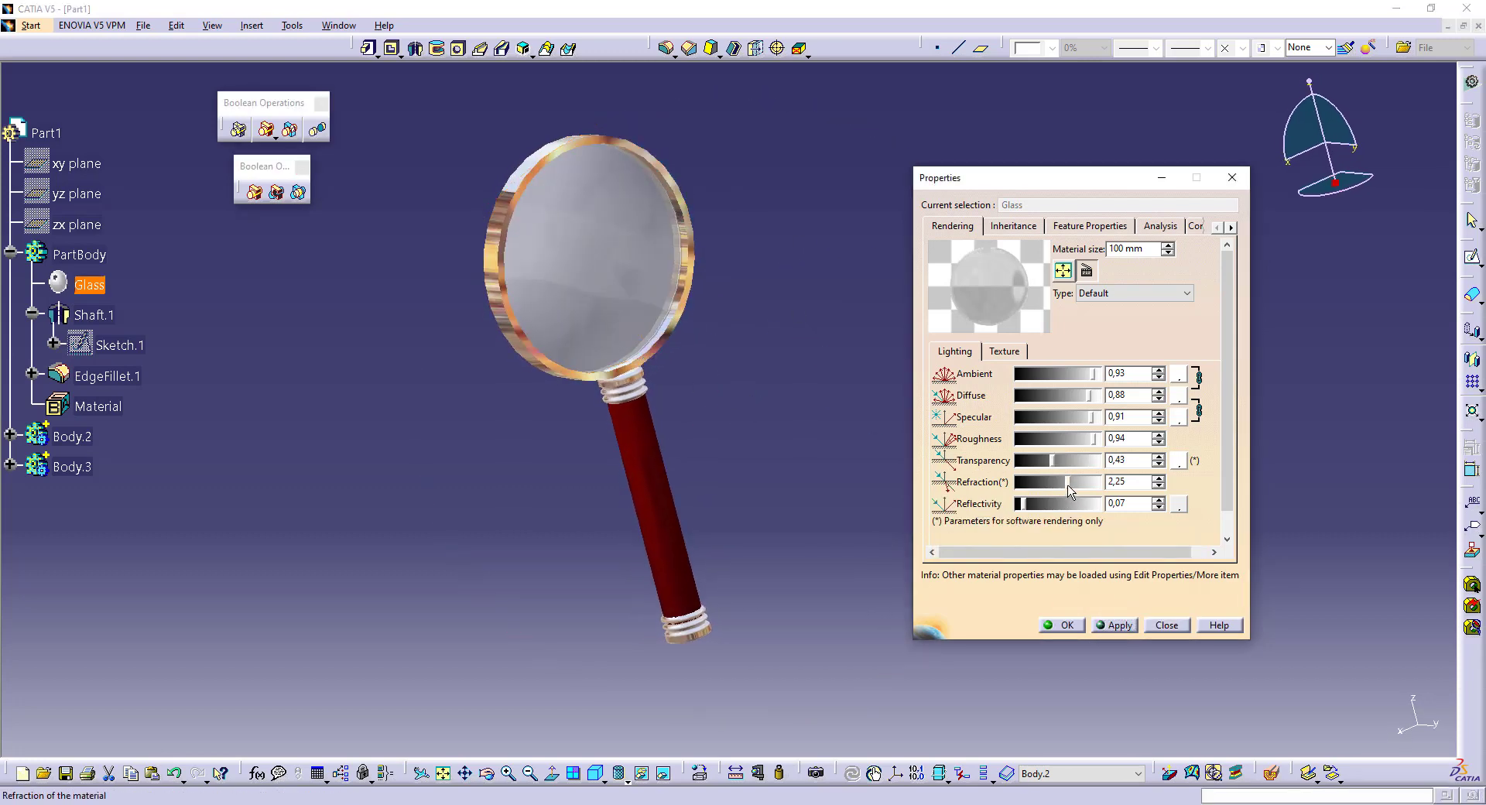
{"action": "left_click_drag", "start_coordinate": [1064, 486], "coordinate": [1040, 483]}
{"action": "left_click", "coordinate": [1069, 460]}
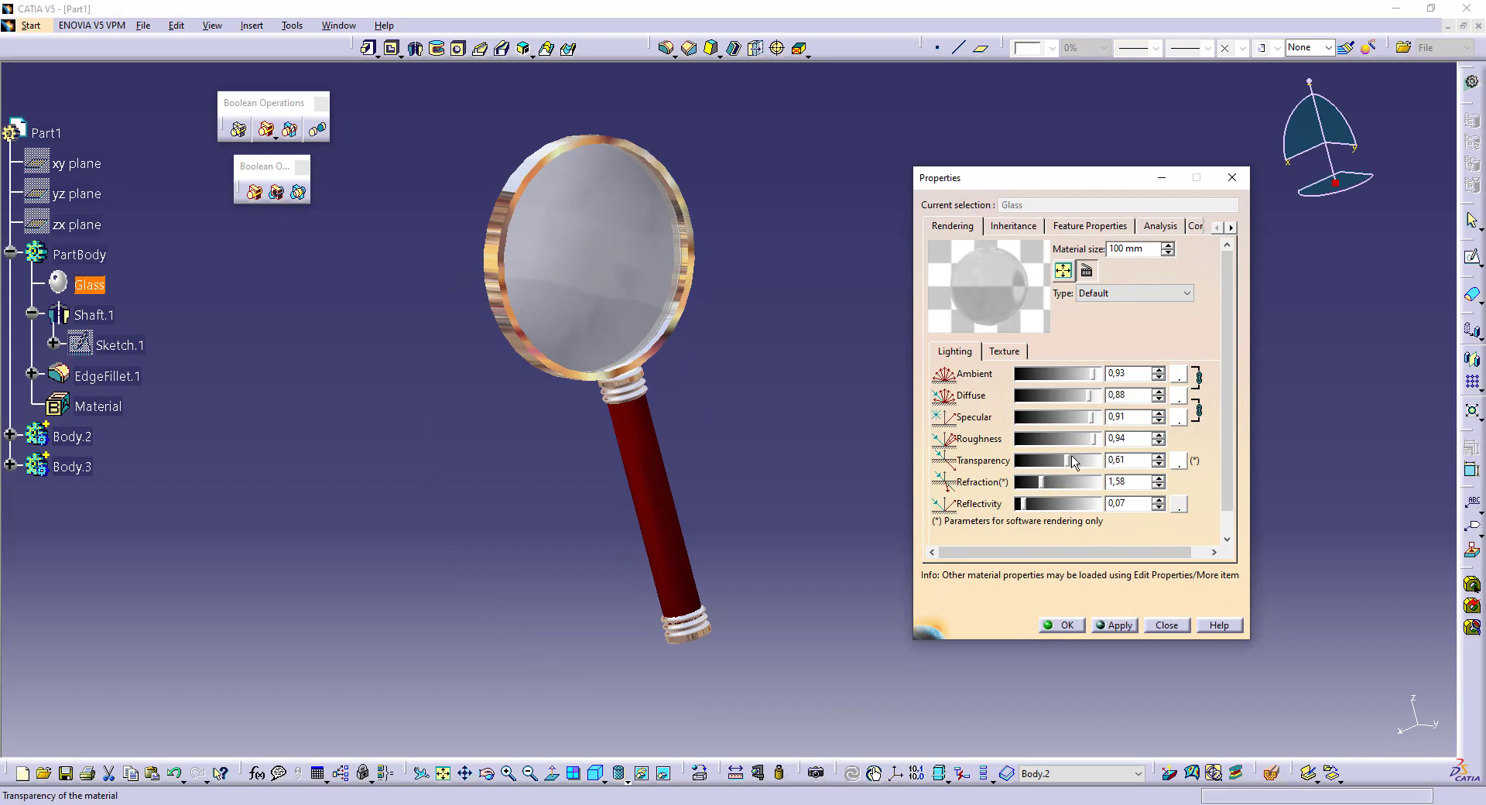
{"action": "left_click", "coordinate": [1117, 622]}
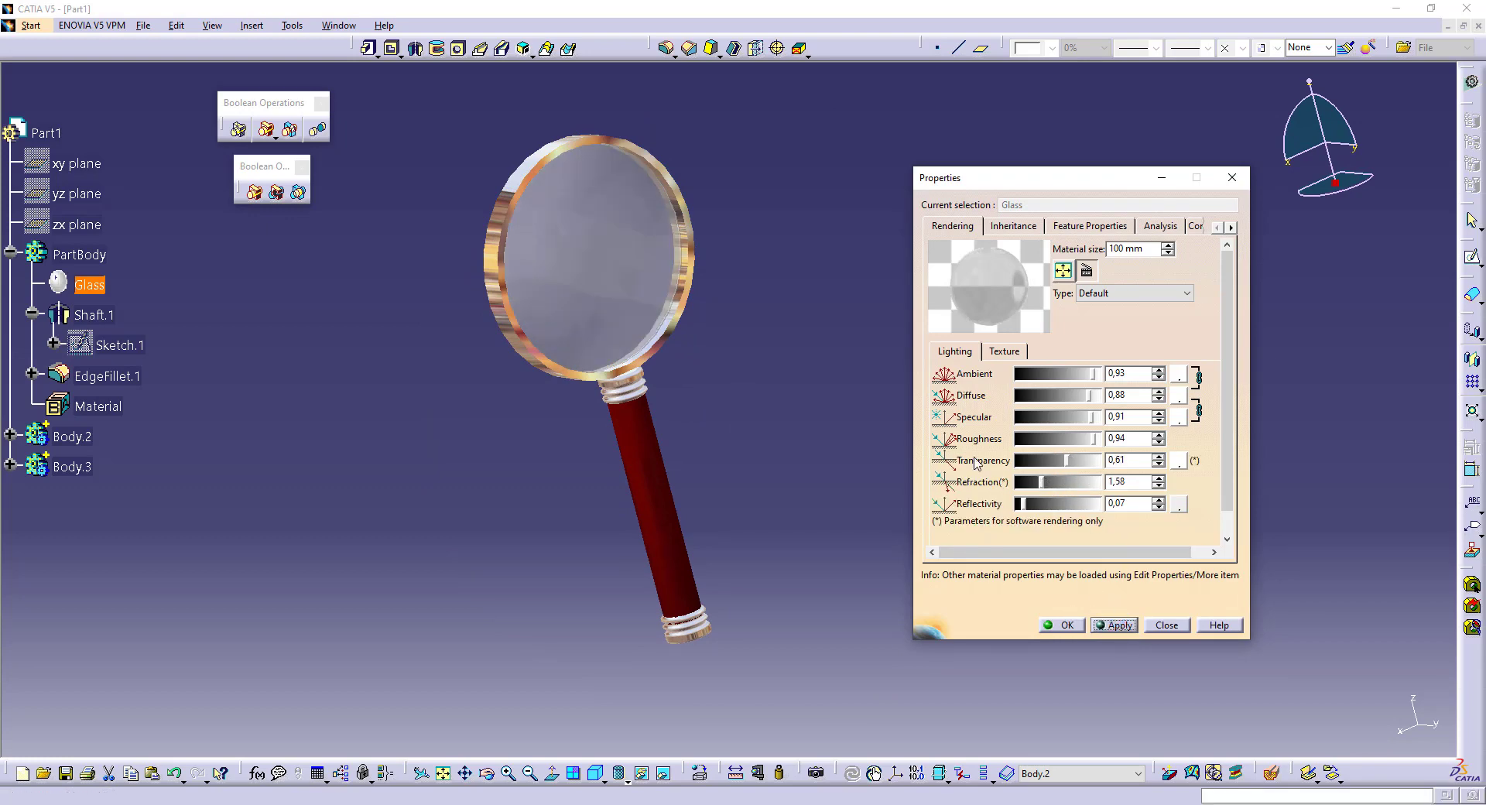
- Adjust the Glass material to ambient 0.92, diffuse 0.94, roughness 0.89 and transparency 0.51, and apply
{"action": "left_click", "coordinate": [1158, 370]}
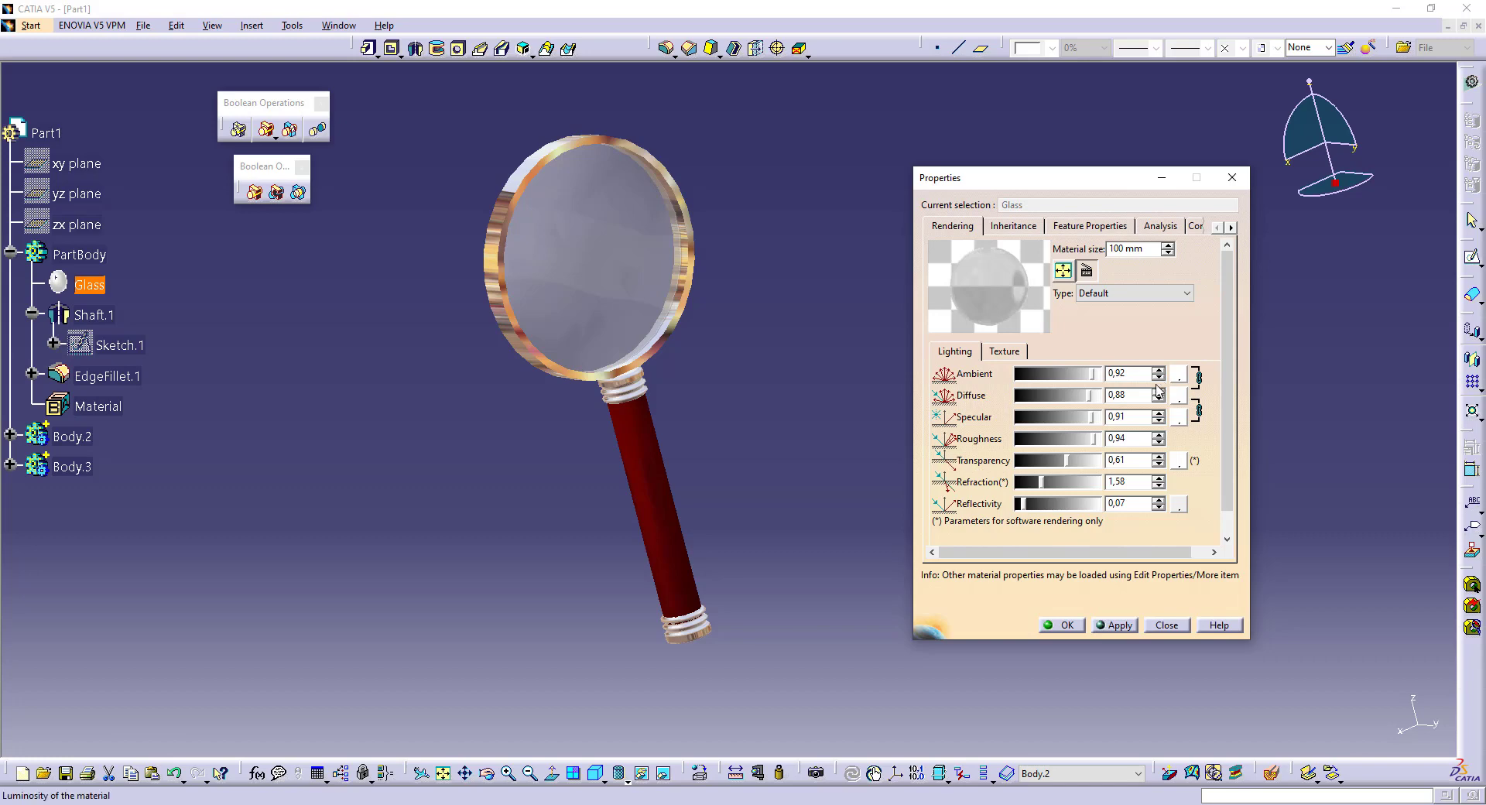
{"action": "left_click", "coordinate": [1158, 392]}
{"action": "left_click", "coordinate": [1159, 392]}
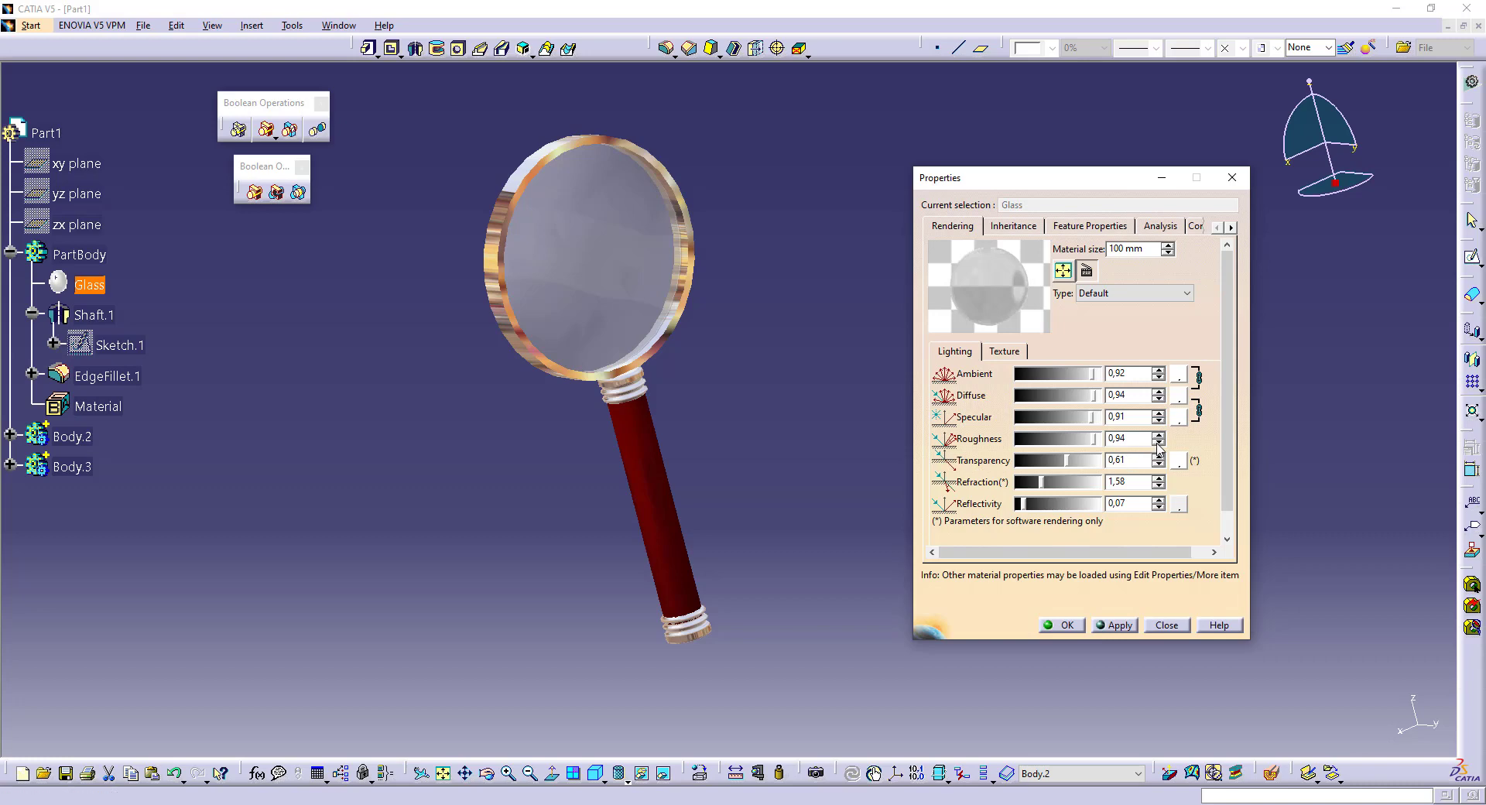
{"action": "left_click", "coordinate": [1157, 442]}
{"action": "left_click", "coordinate": [1159, 465]}
{"action": "left_click", "coordinate": [1114, 625]}
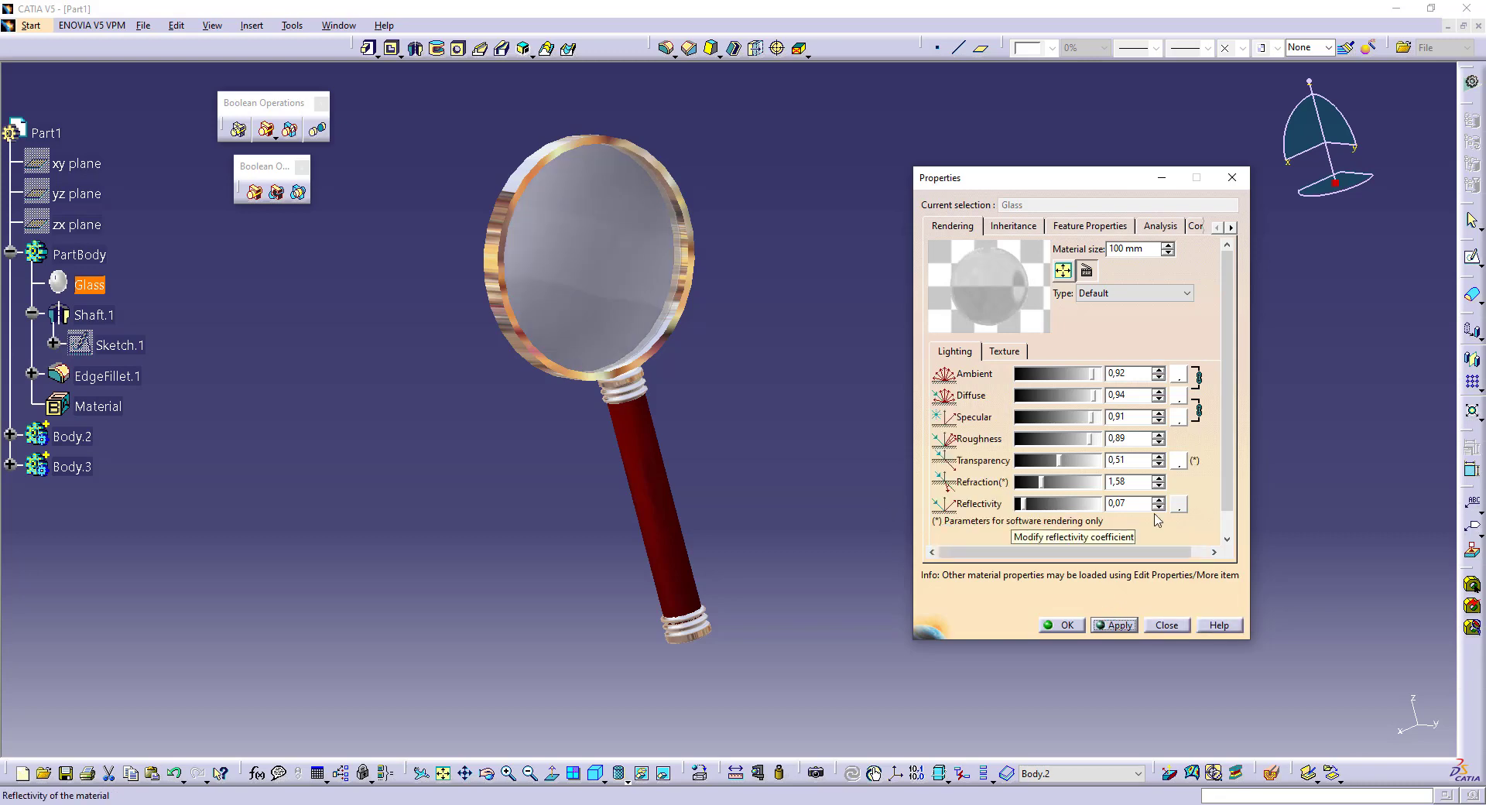
- Set the Glass material's refraction to 1.00 and its reflectivity to 0.79, and apply
{"action": "left_click_drag", "start_coordinate": [1041, 481], "coordinate": [979, 480]}
{"action": "left_click", "coordinate": [1115, 624]}
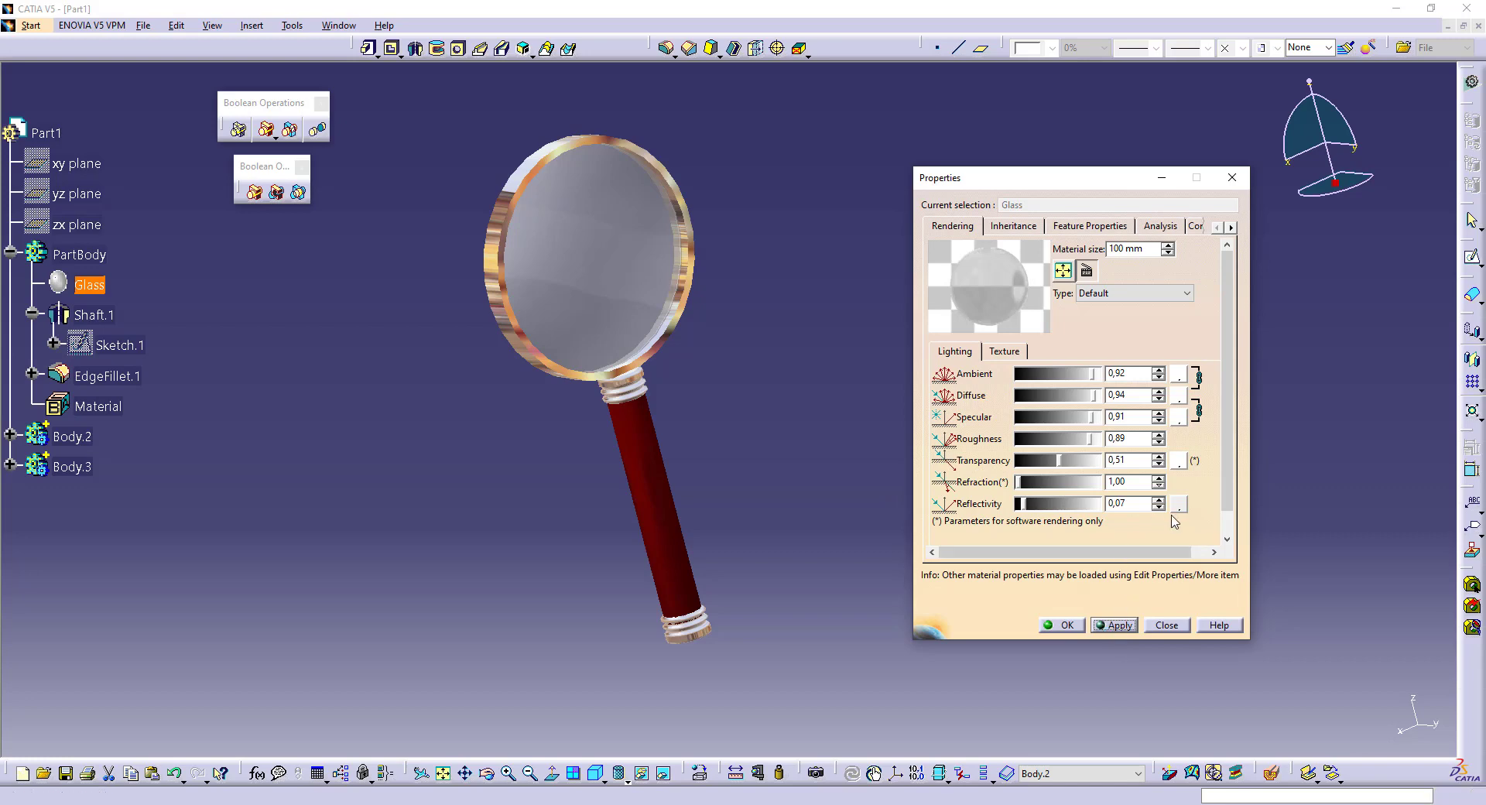
{"action": "left_click_drag", "start_coordinate": [1074, 504], "coordinate": [1089, 504]}
{"action": "left_click", "coordinate": [1118, 625]}
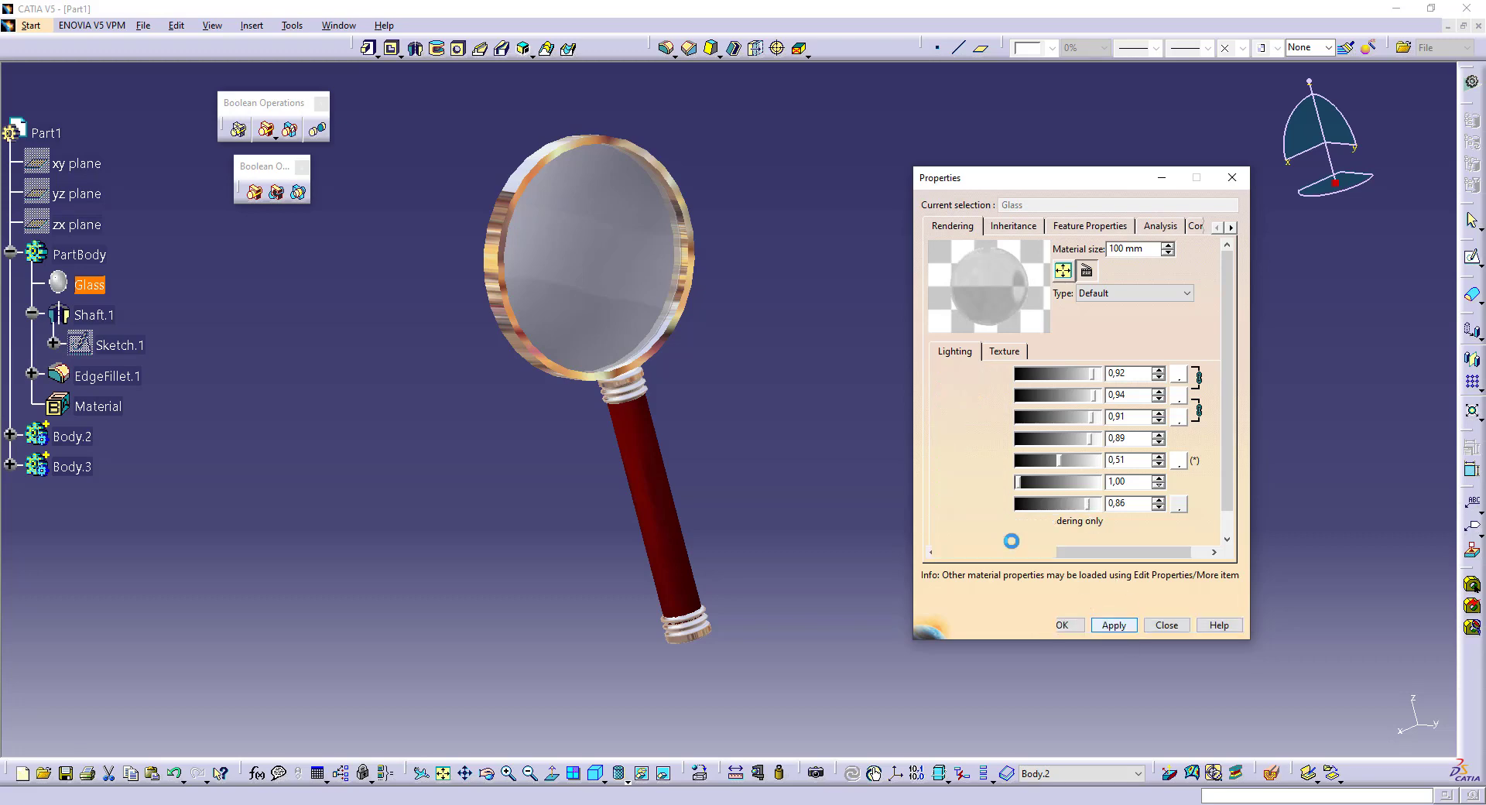
{"action": "left_click_drag", "start_coordinate": [1082, 504], "coordinate": [1084, 509]}
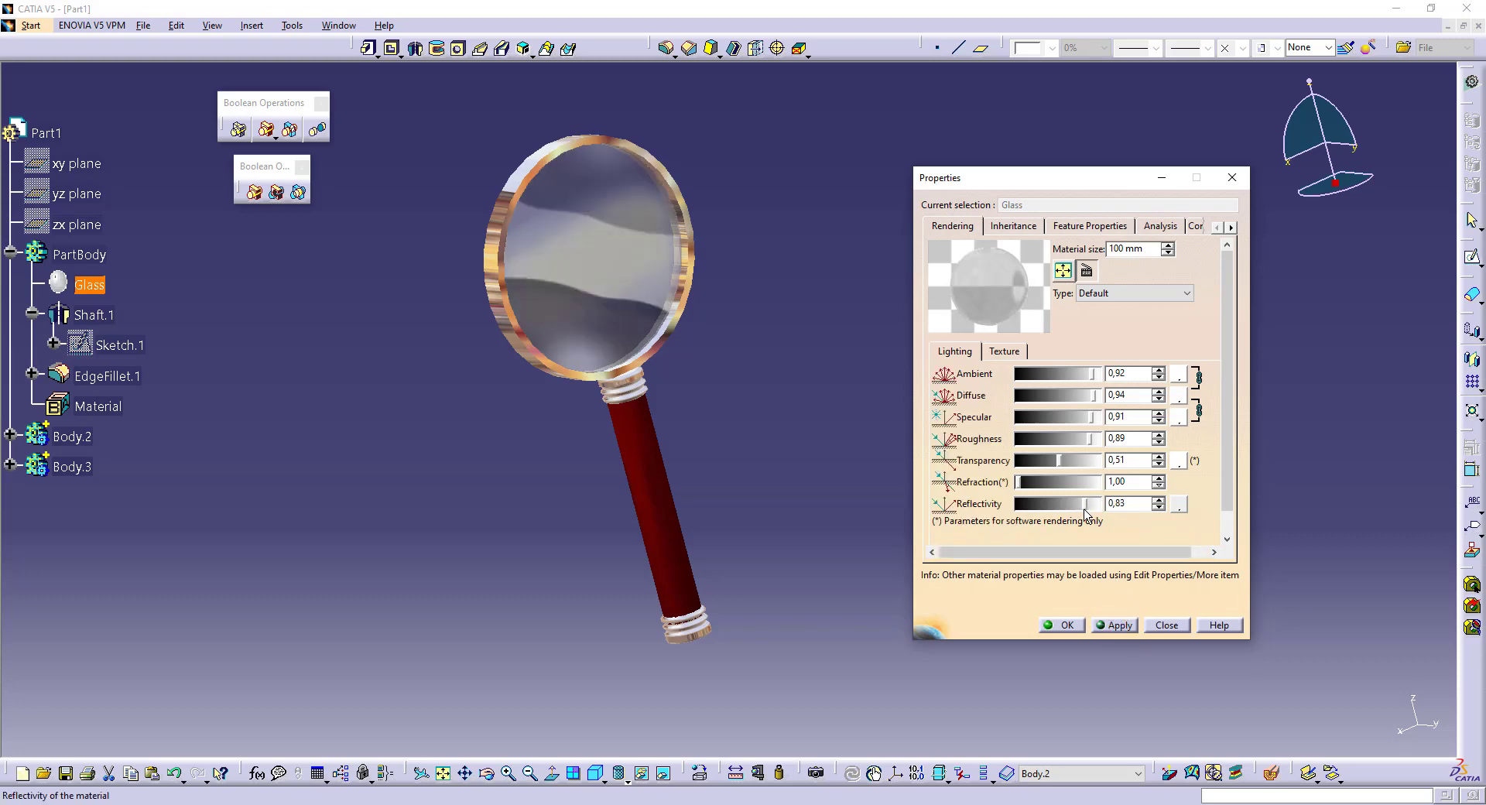
{"action": "left_click", "coordinate": [1115, 625]}
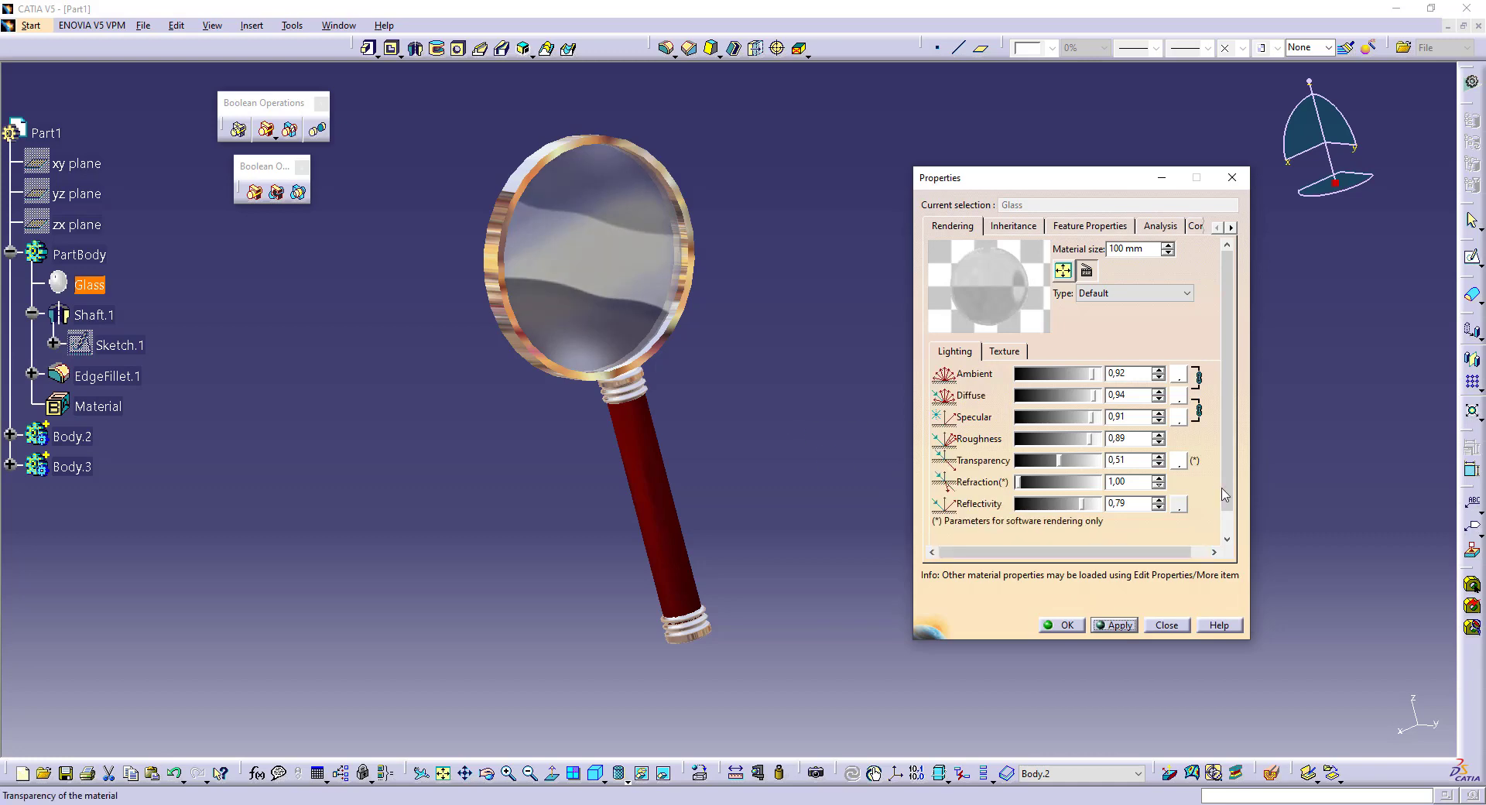
- Assign the predefined Potsdamer reflection image to the Glass material and apply it
{"action": "left_click", "coordinate": [1177, 505]}
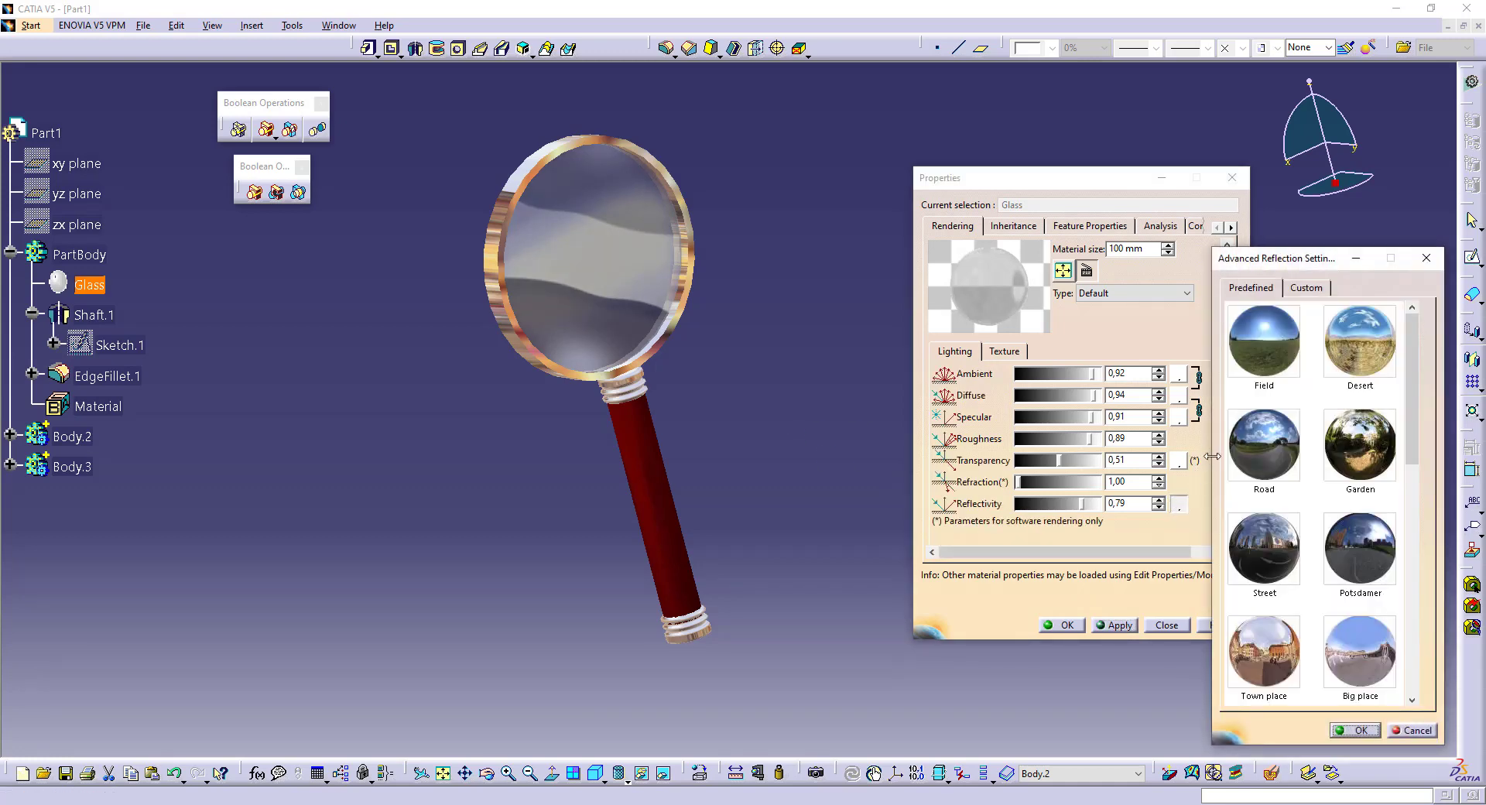
{"action": "left_click", "coordinate": [1357, 581]}
{"action": "left_click", "coordinate": [1357, 730]}
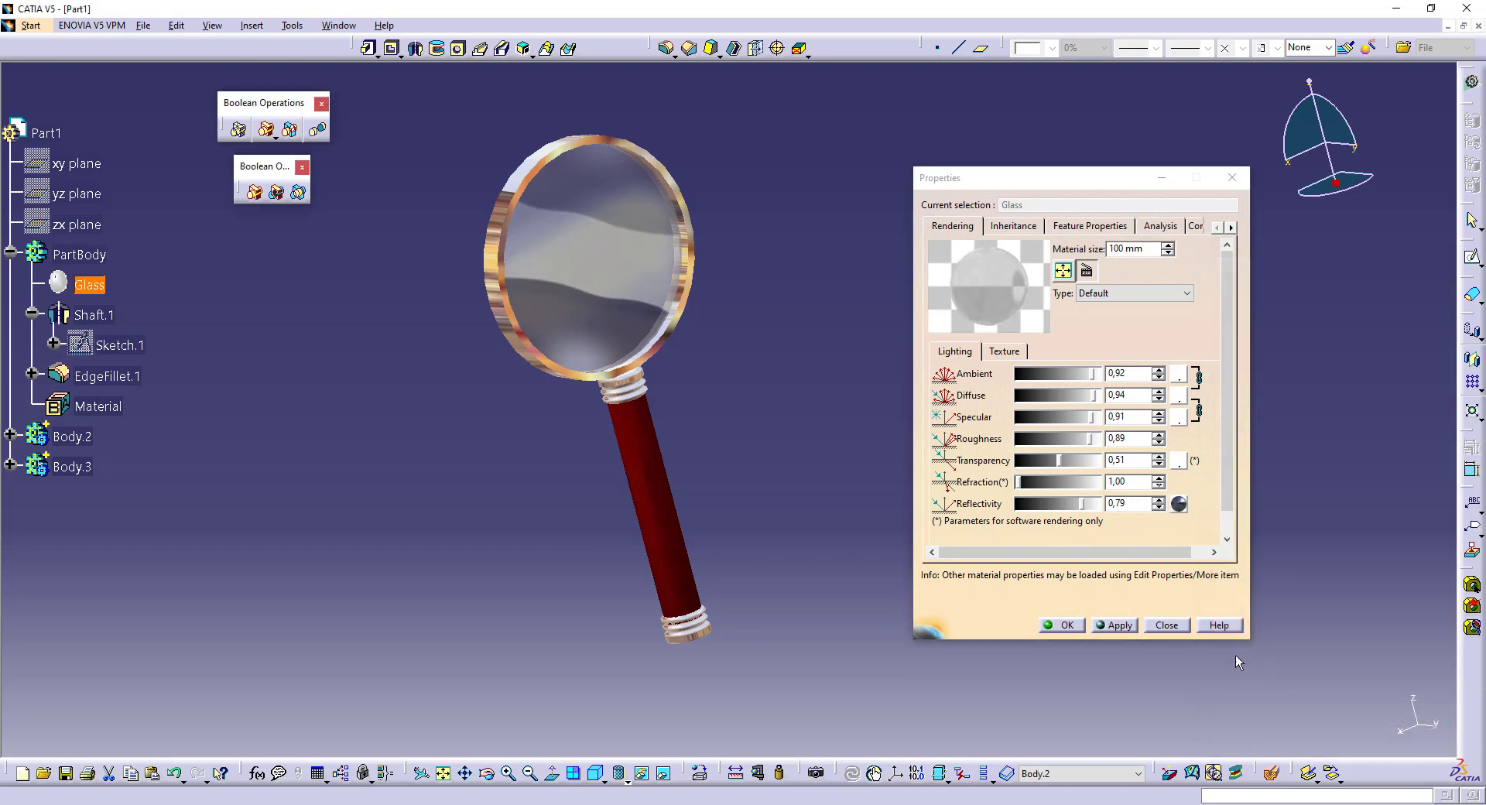
{"action": "left_click", "coordinate": [1115, 624]}
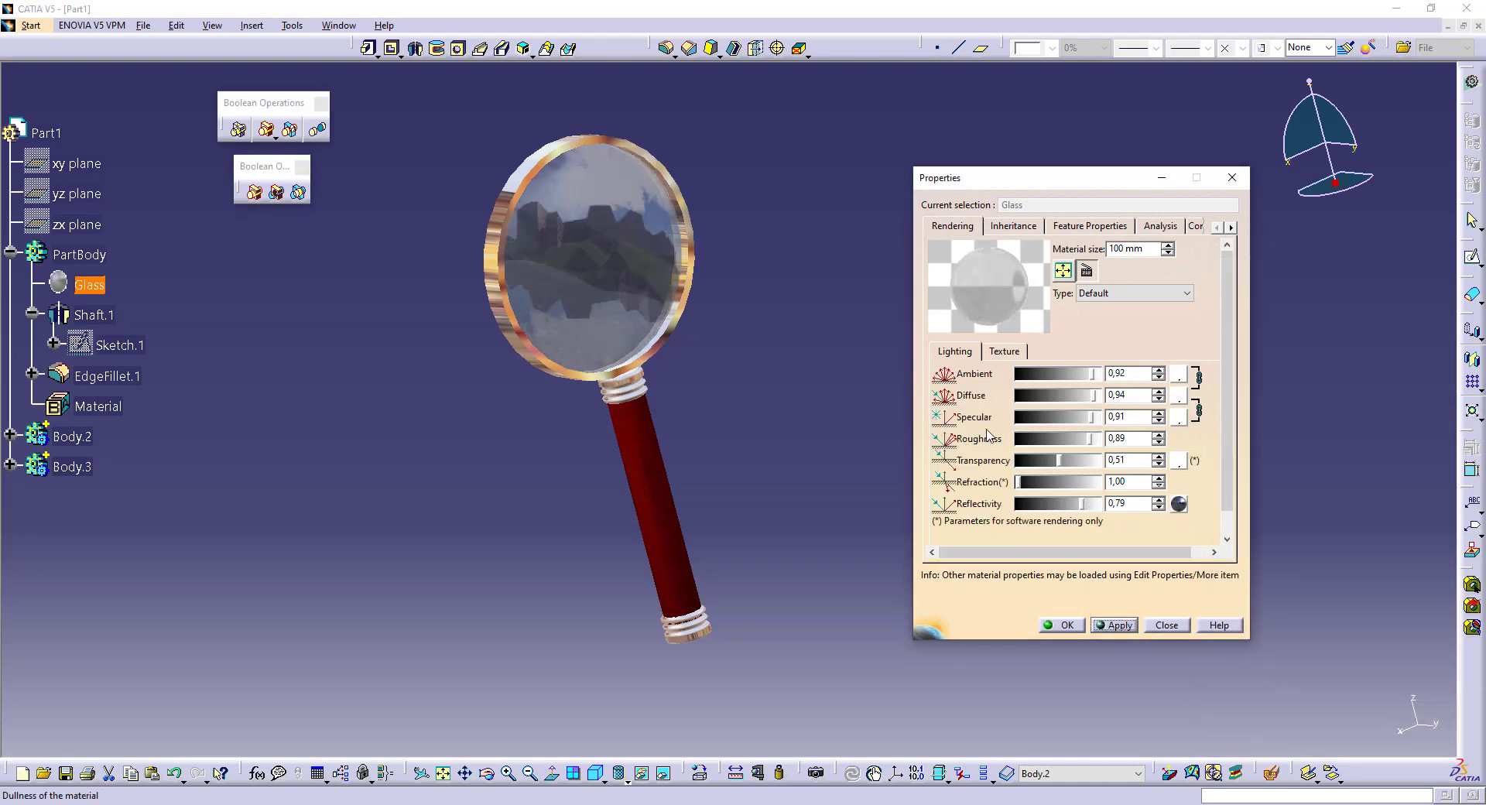
- Set the linked ambient, diffuse and specular colour of the Glass material to green 52905F and apply it
{"action": "left_click", "coordinate": [1179, 379]}
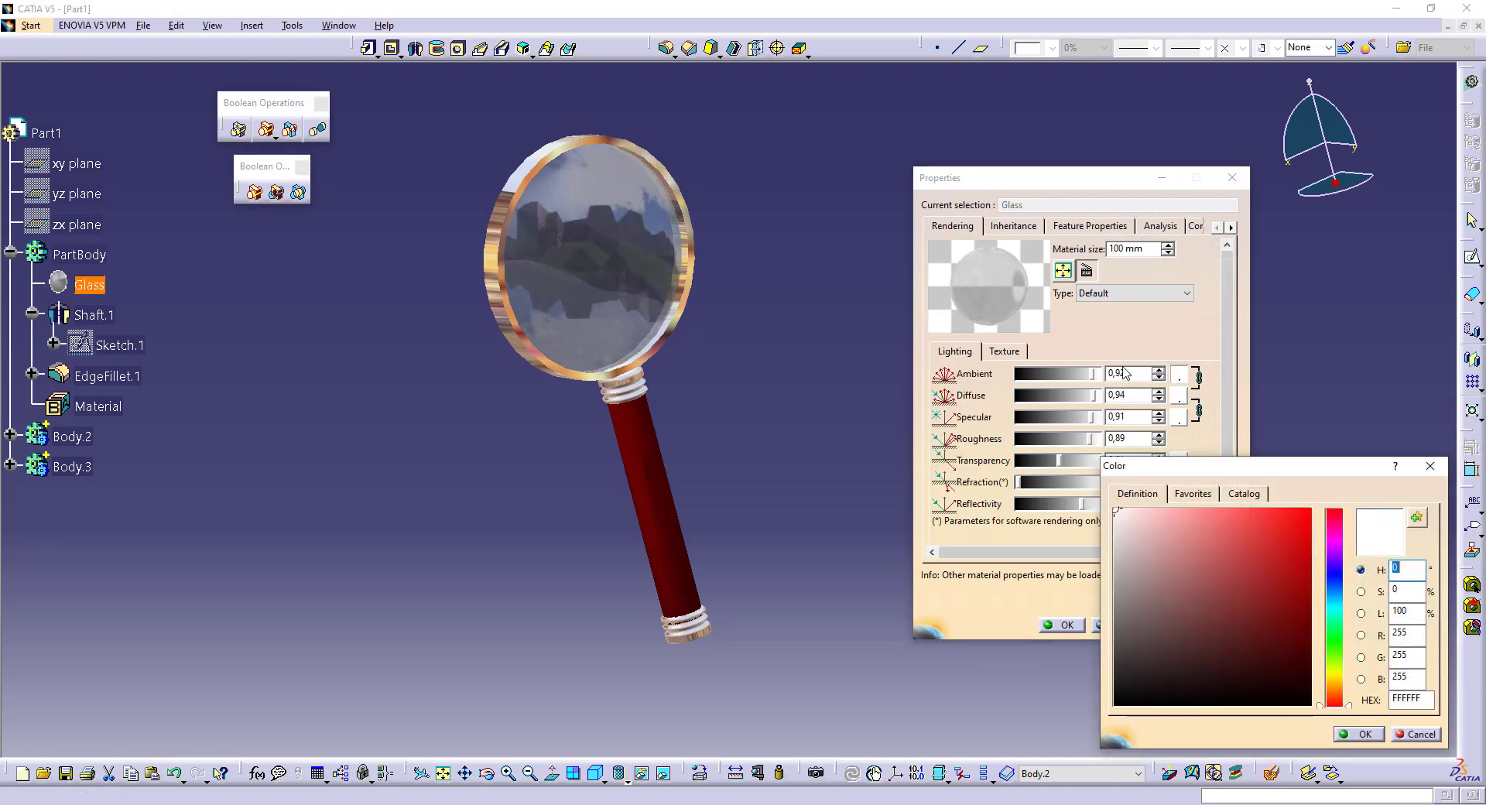
{"action": "left_click", "coordinate": [1332, 627]}
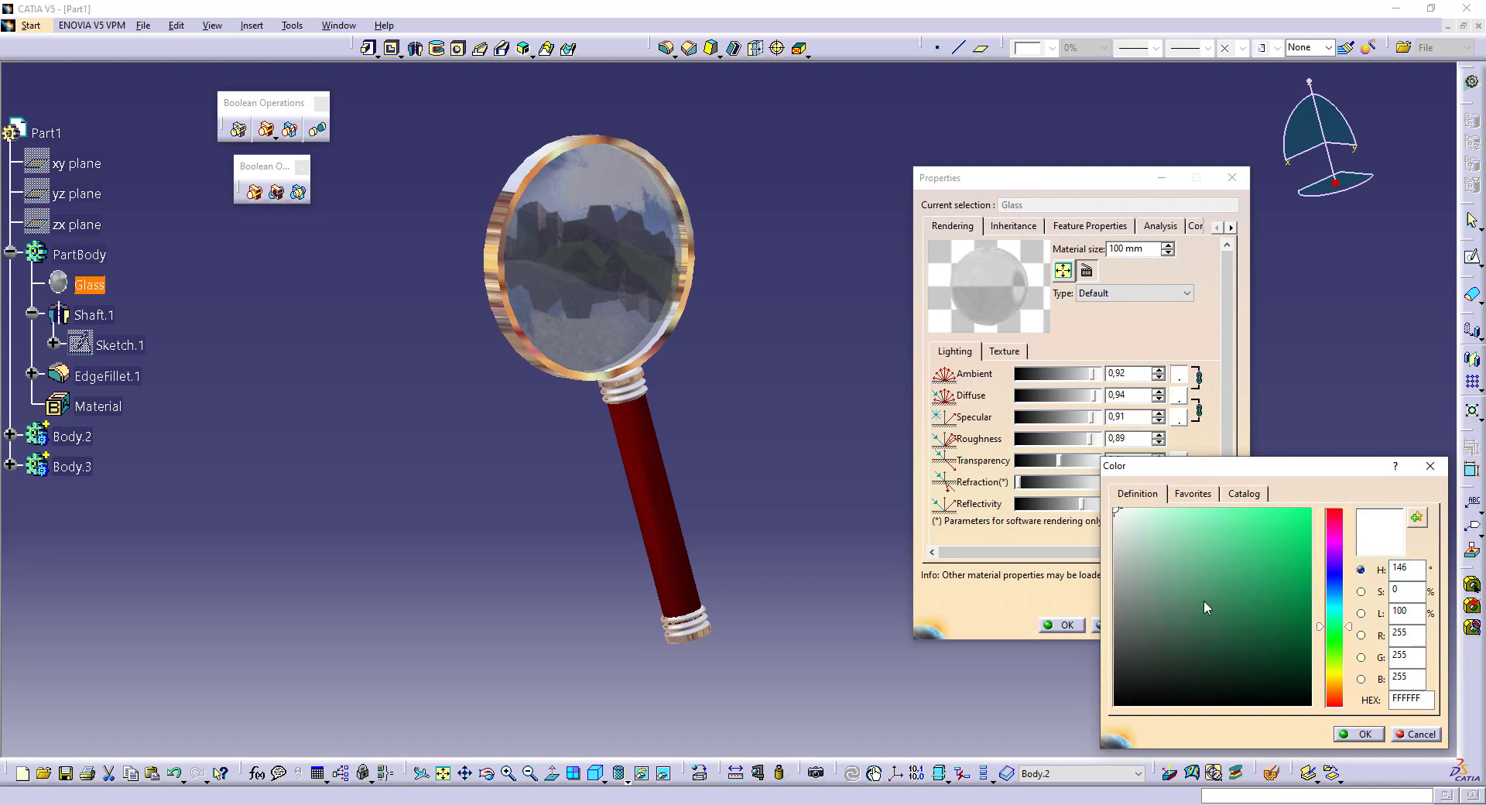
{"action": "left_click", "coordinate": [1333, 639]}
{"action": "left_click", "coordinate": [1199, 595]}
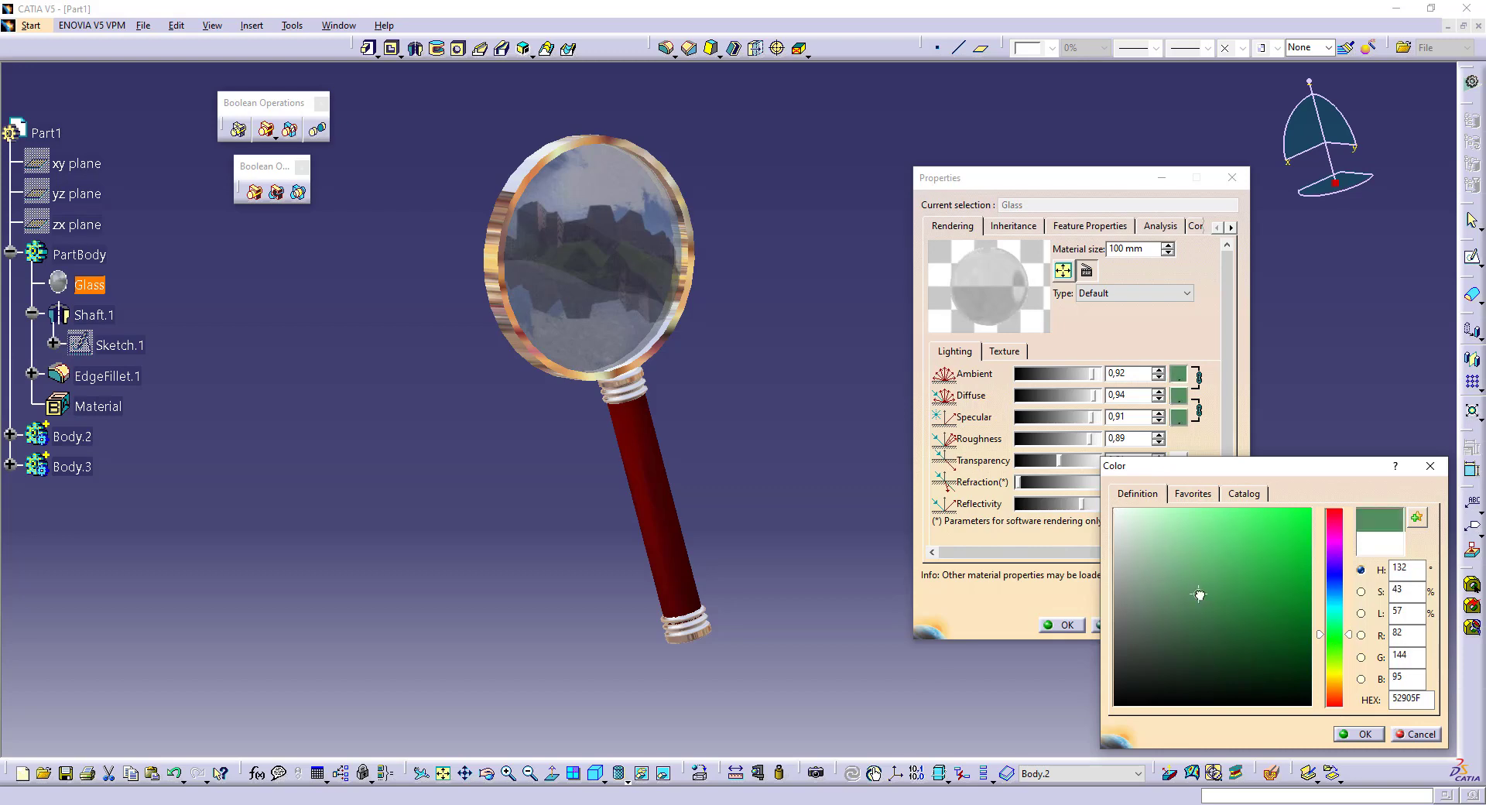
{"action": "left_click", "coordinate": [1360, 734]}
{"action": "left_click", "coordinate": [1117, 627]}
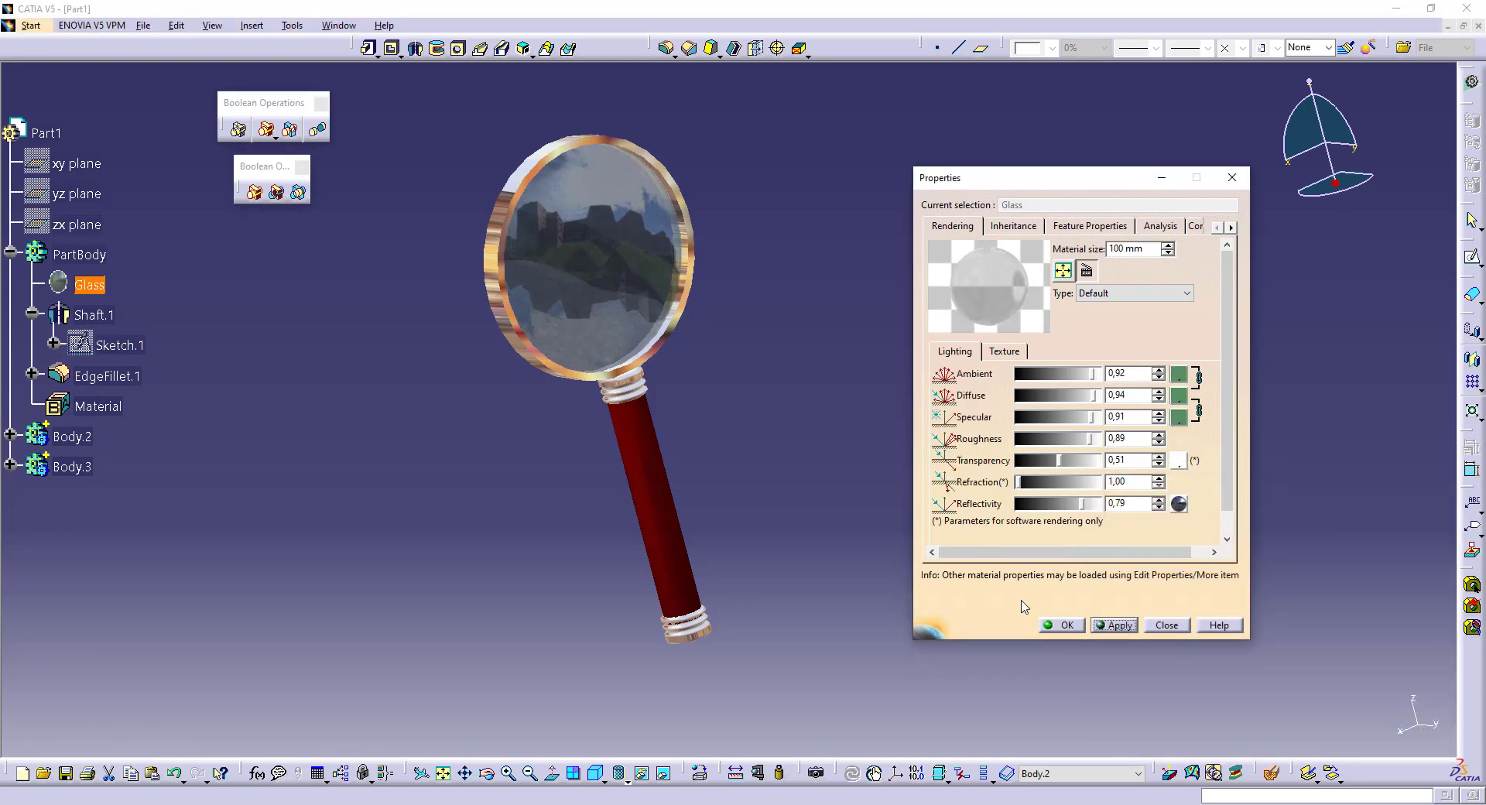
{"action": "middle_click_drag", "start_coordinate": [710, 485], "coordinate": [766, 495]}
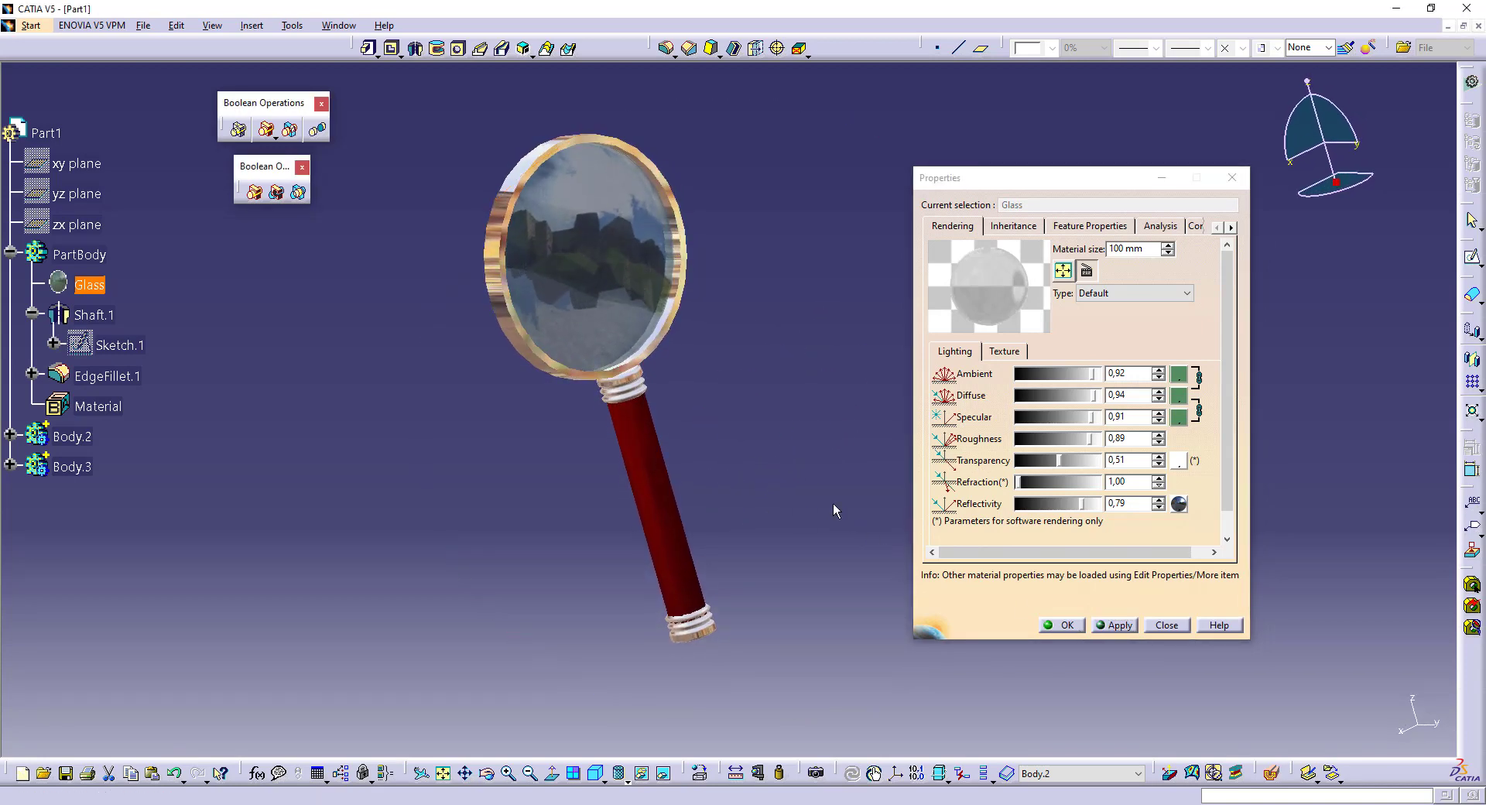
- Raise the Glass material's reflectivity slightly, apply it and accept the material's properties
{"action": "left_click", "coordinate": [1159, 500]}
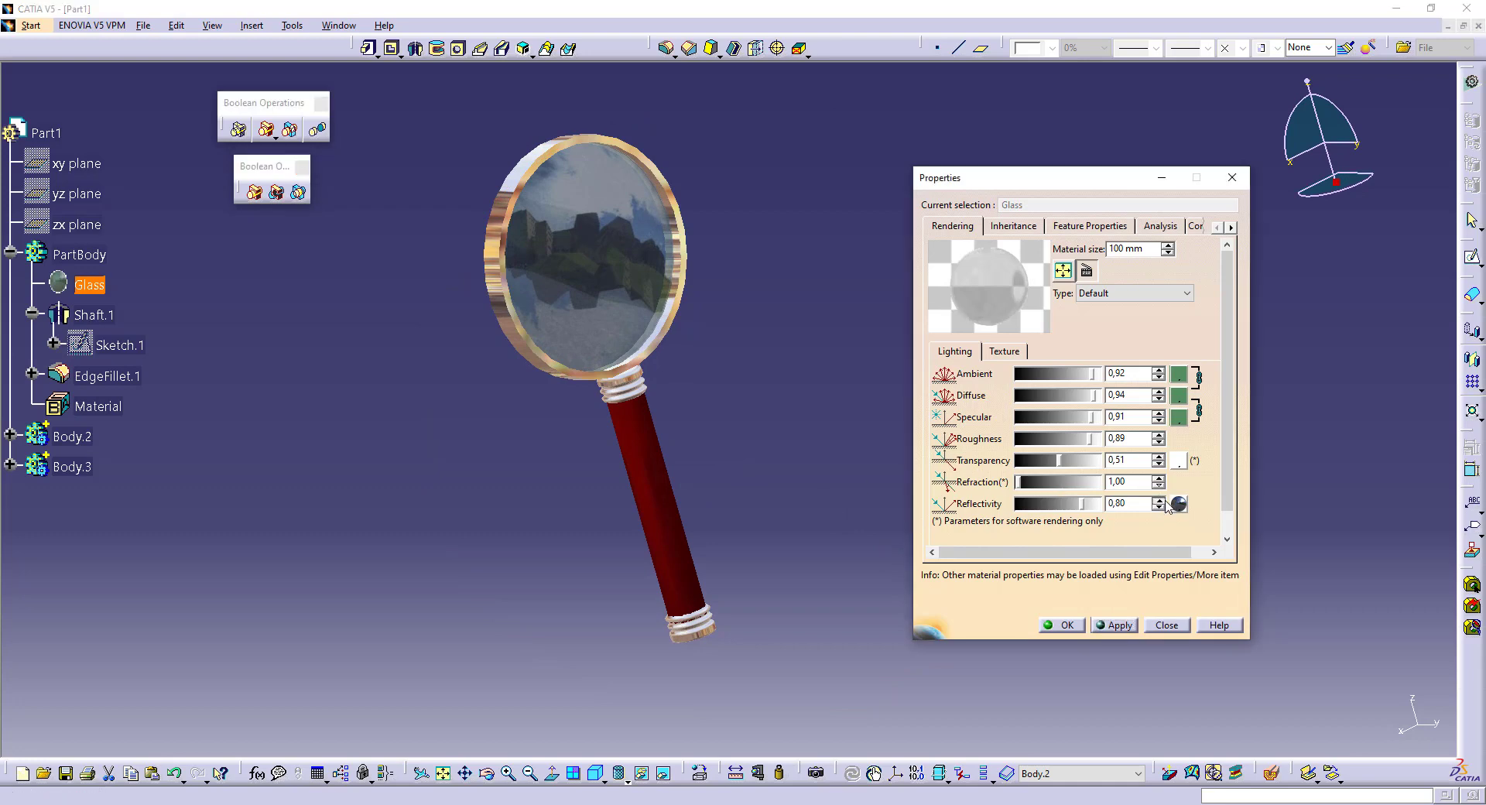
{"action": "left_click", "coordinate": [1158, 500]}
{"action": "left_click", "coordinate": [1114, 624]}
{"action": "left_click", "coordinate": [1062, 626]}
{"action": "middle_click_drag", "start_coordinate": [664, 430], "coordinate": [565, 534]}
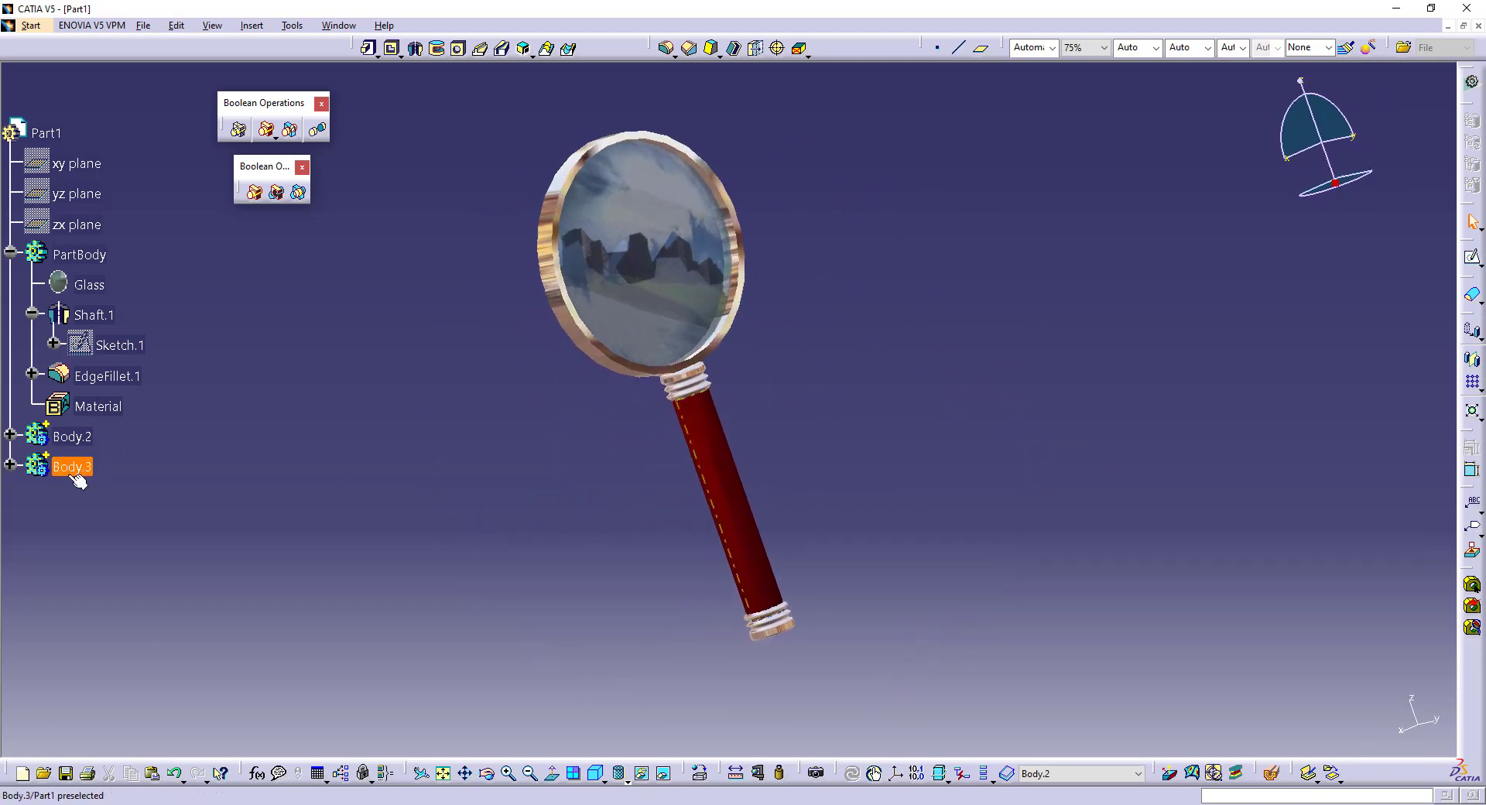
- Open the properties of Body.3's Red Wood material, set specular to 0.83 and roughness to 0.81, and apply
{"action": "left_click", "coordinate": [10, 464]}
{"action": "double_click", "coordinate": [103, 496]}
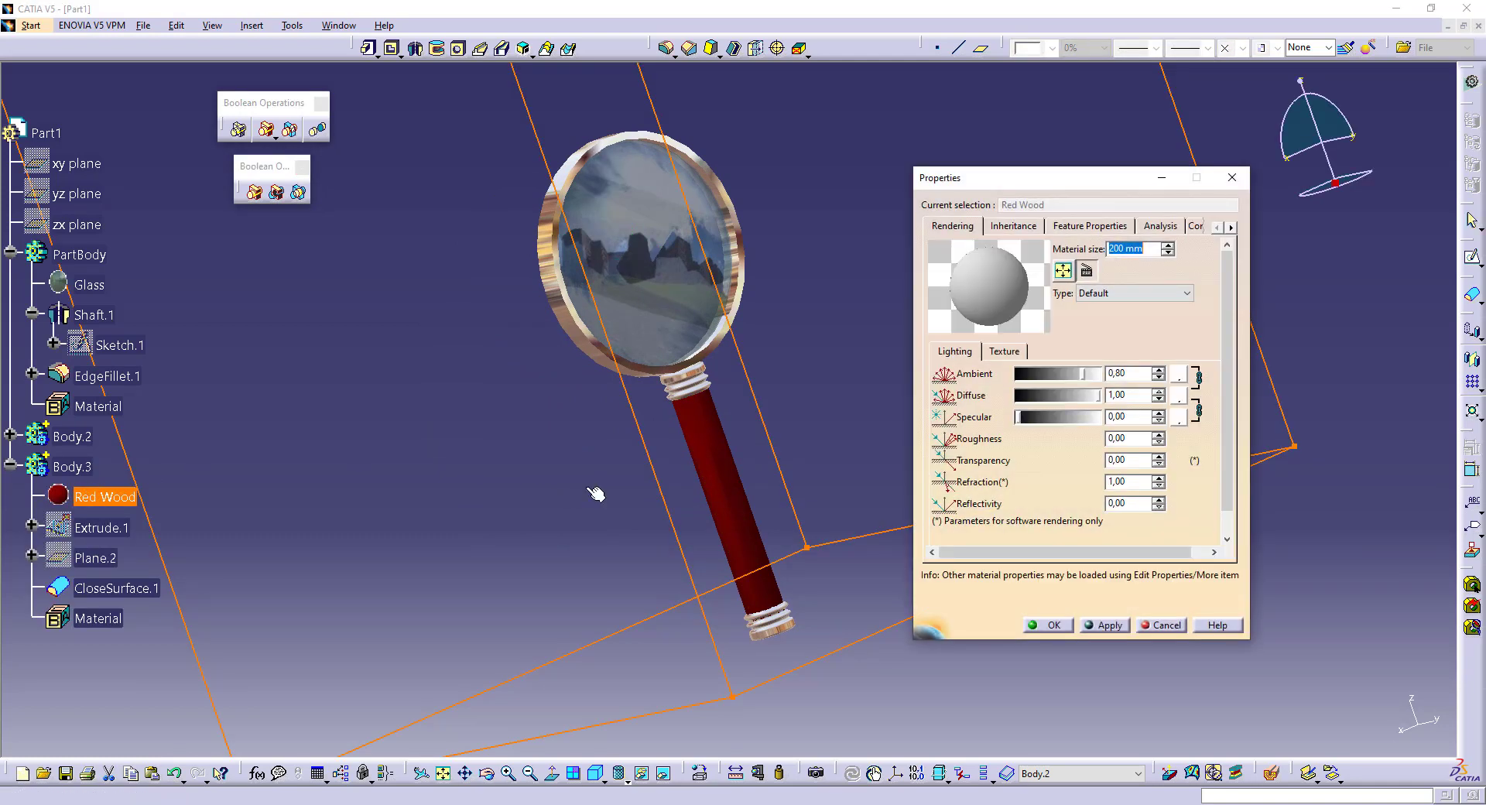
{"action": "left_click", "coordinate": [1090, 418]}
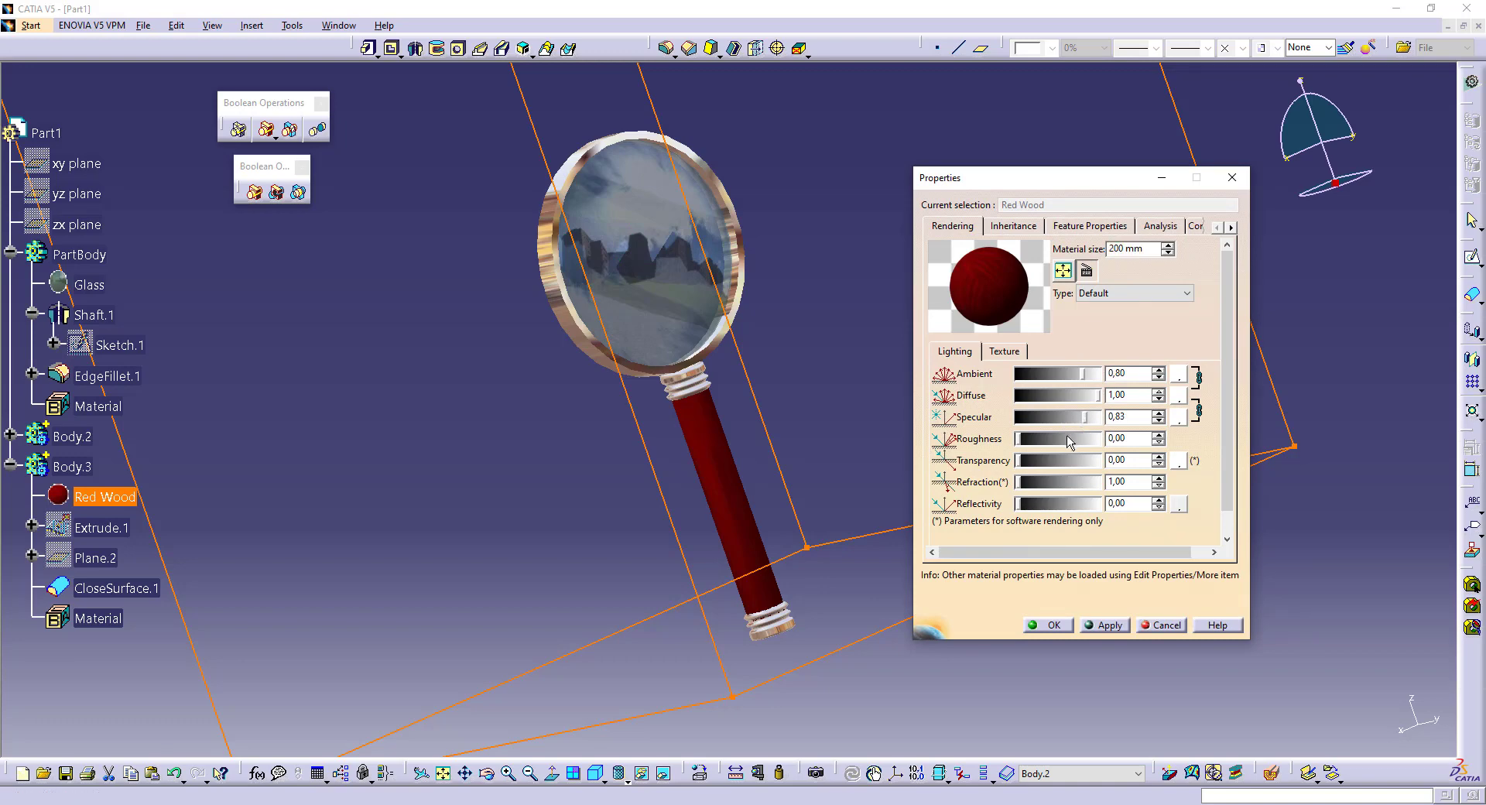
{"action": "left_click", "coordinate": [1086, 440]}
{"action": "left_click", "coordinate": [1105, 623]}
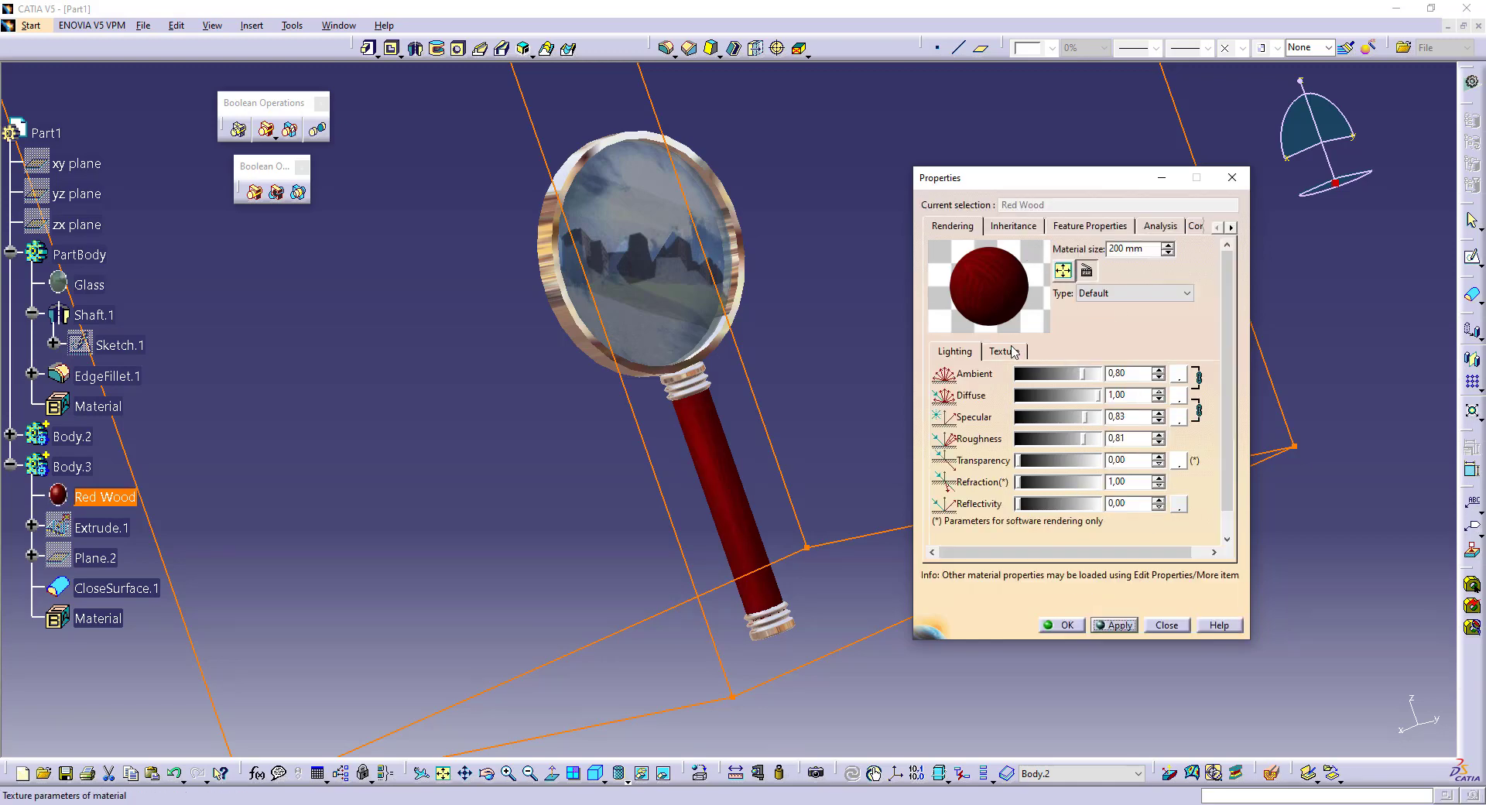
- Set the Red Wood texture's linked U and V scale to 1.11 and apply
{"action": "left_click", "coordinate": [1009, 348]}
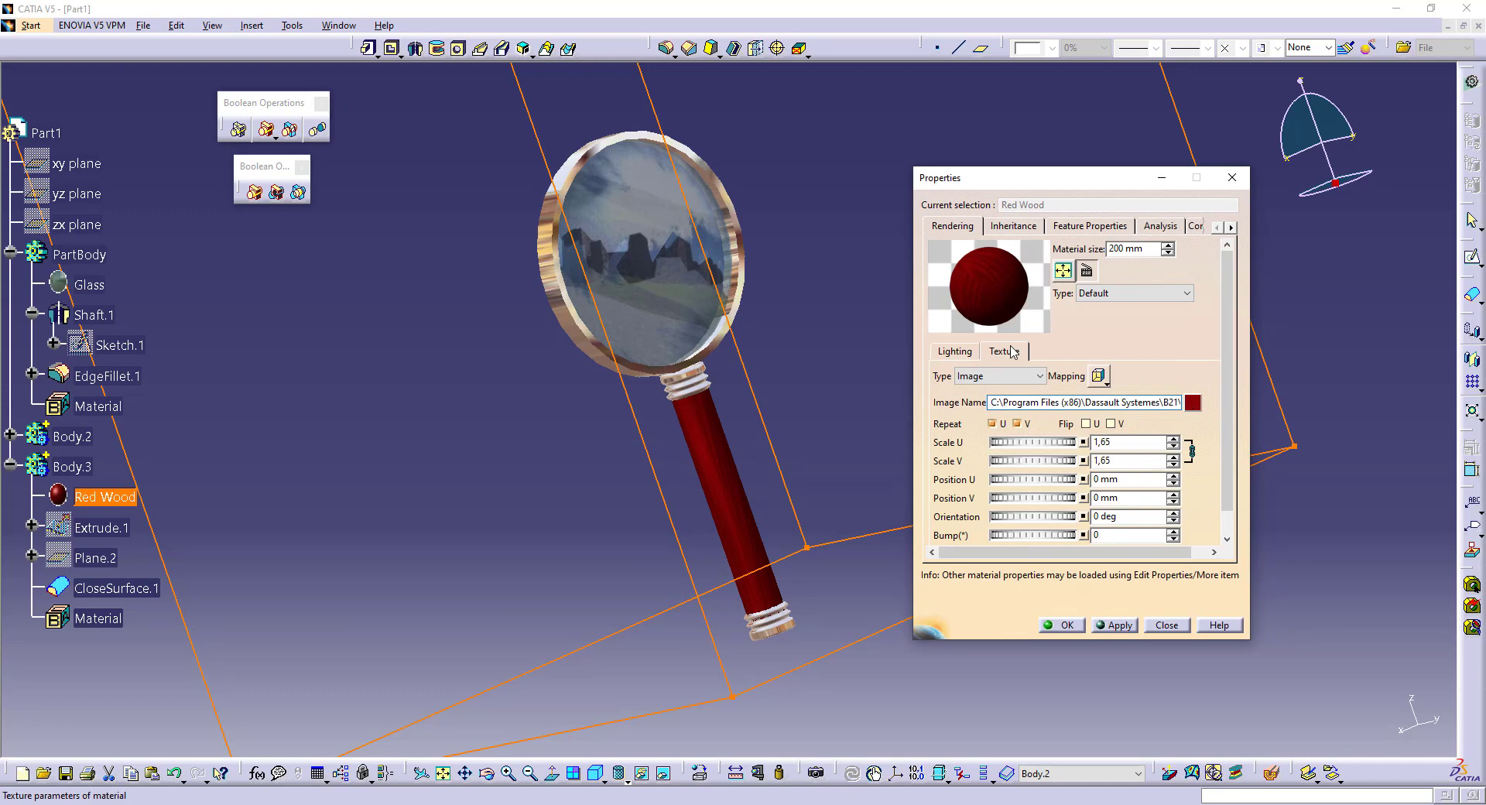
{"action": "left_click", "coordinate": [1173, 450]}
{"action": "left_click", "coordinate": [1173, 447]}
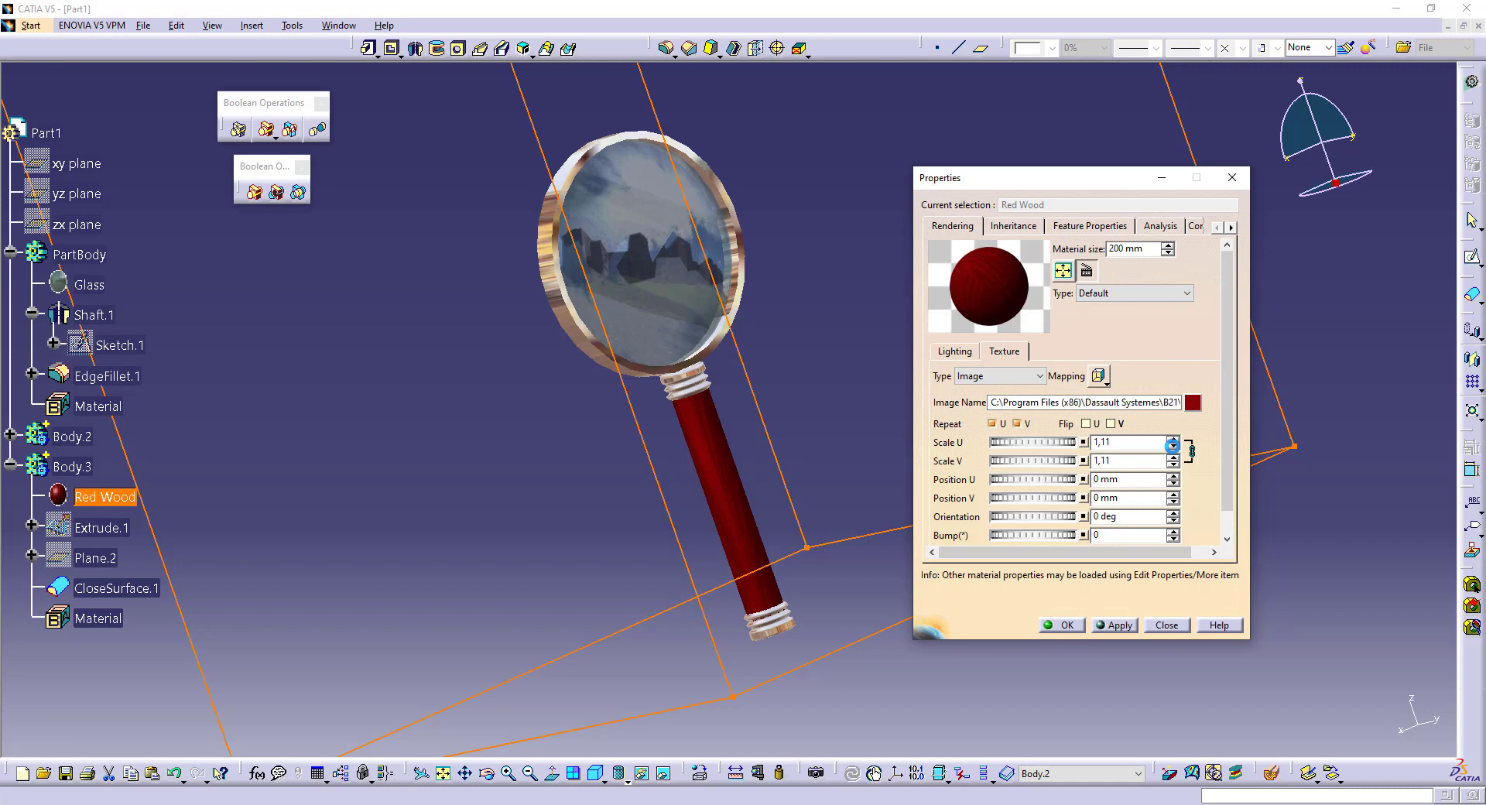
{"action": "left_click", "coordinate": [1107, 630]}
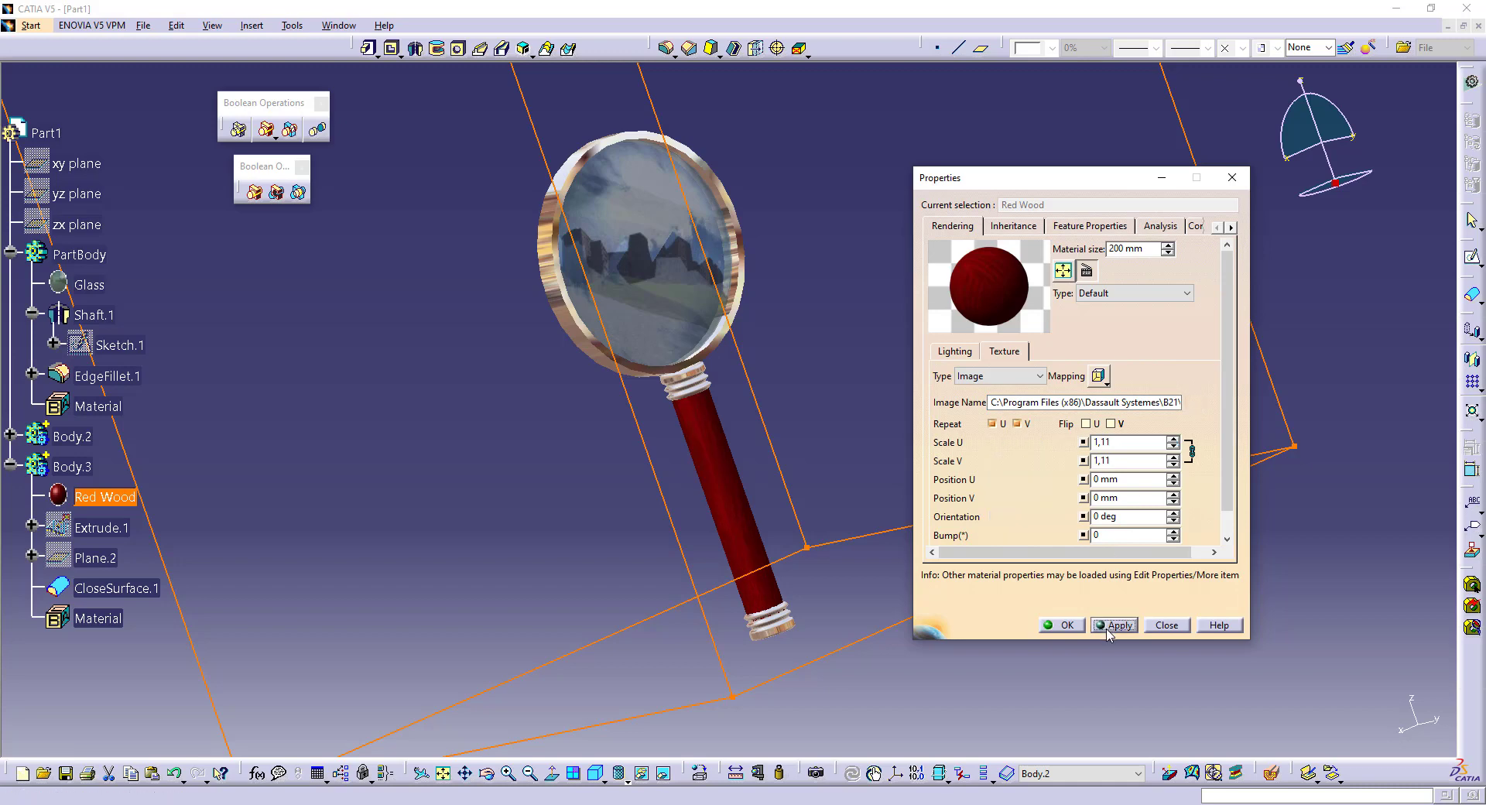
- Set the Red Wood texture's U position to 30 mm and V position to 10 mm, applying each change
{"action": "left_click", "coordinate": [1173, 476]}
{"action": "left_click", "coordinate": [1173, 475]}
{"action": "left_click", "coordinate": [1173, 475]}
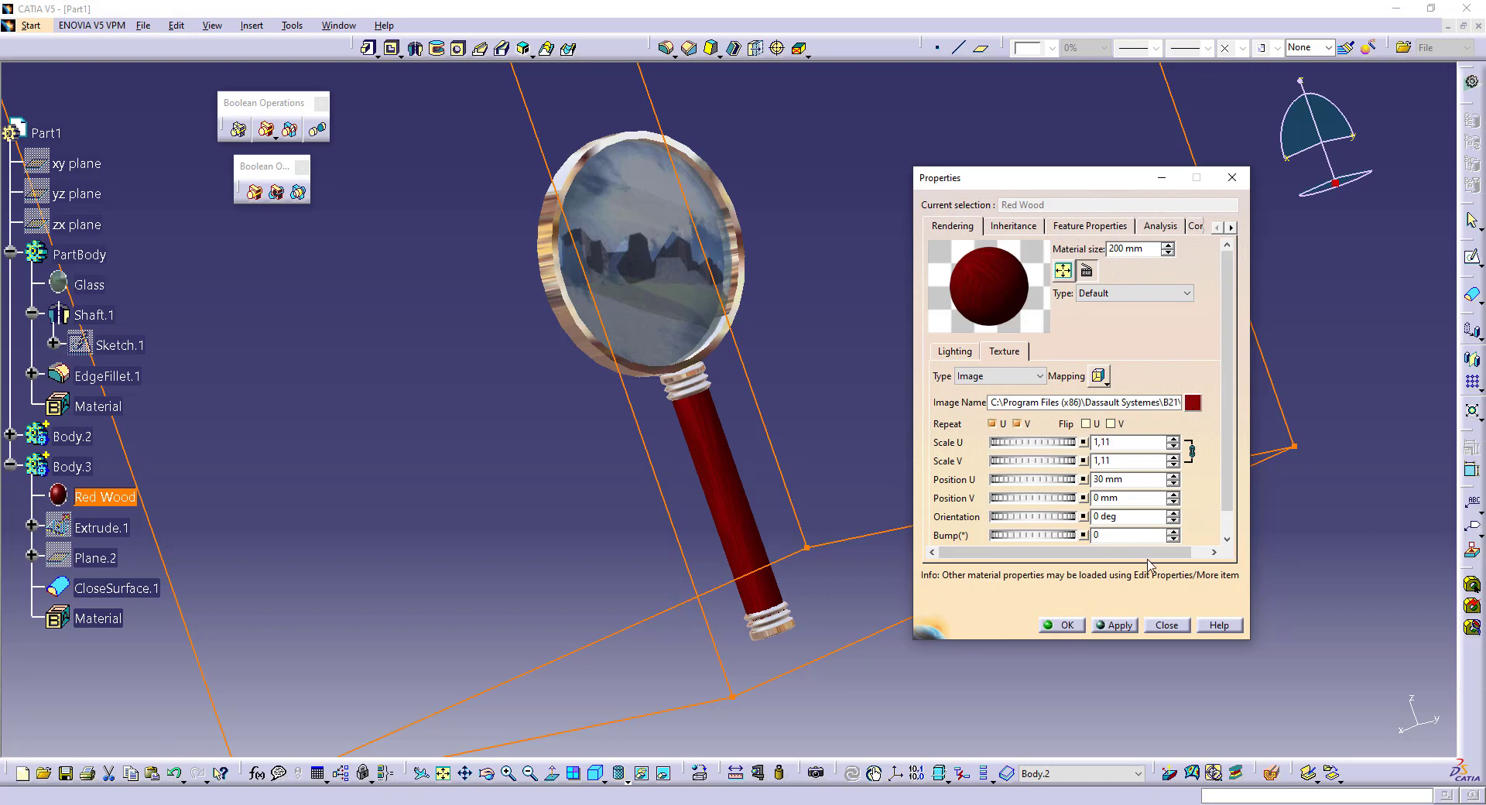
{"action": "left_click", "coordinate": [1120, 627]}
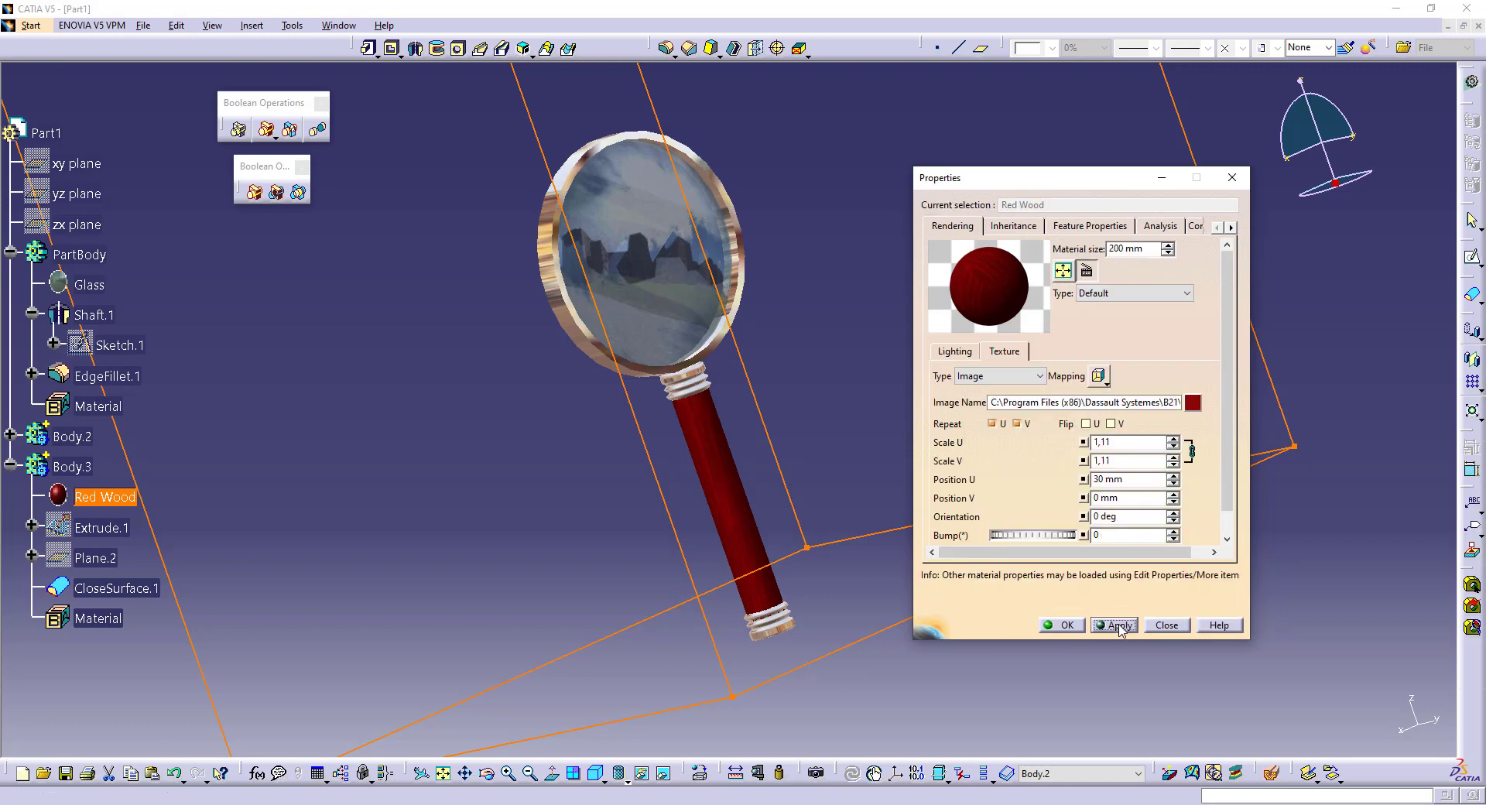
{"action": "left_click", "coordinate": [1174, 496]}
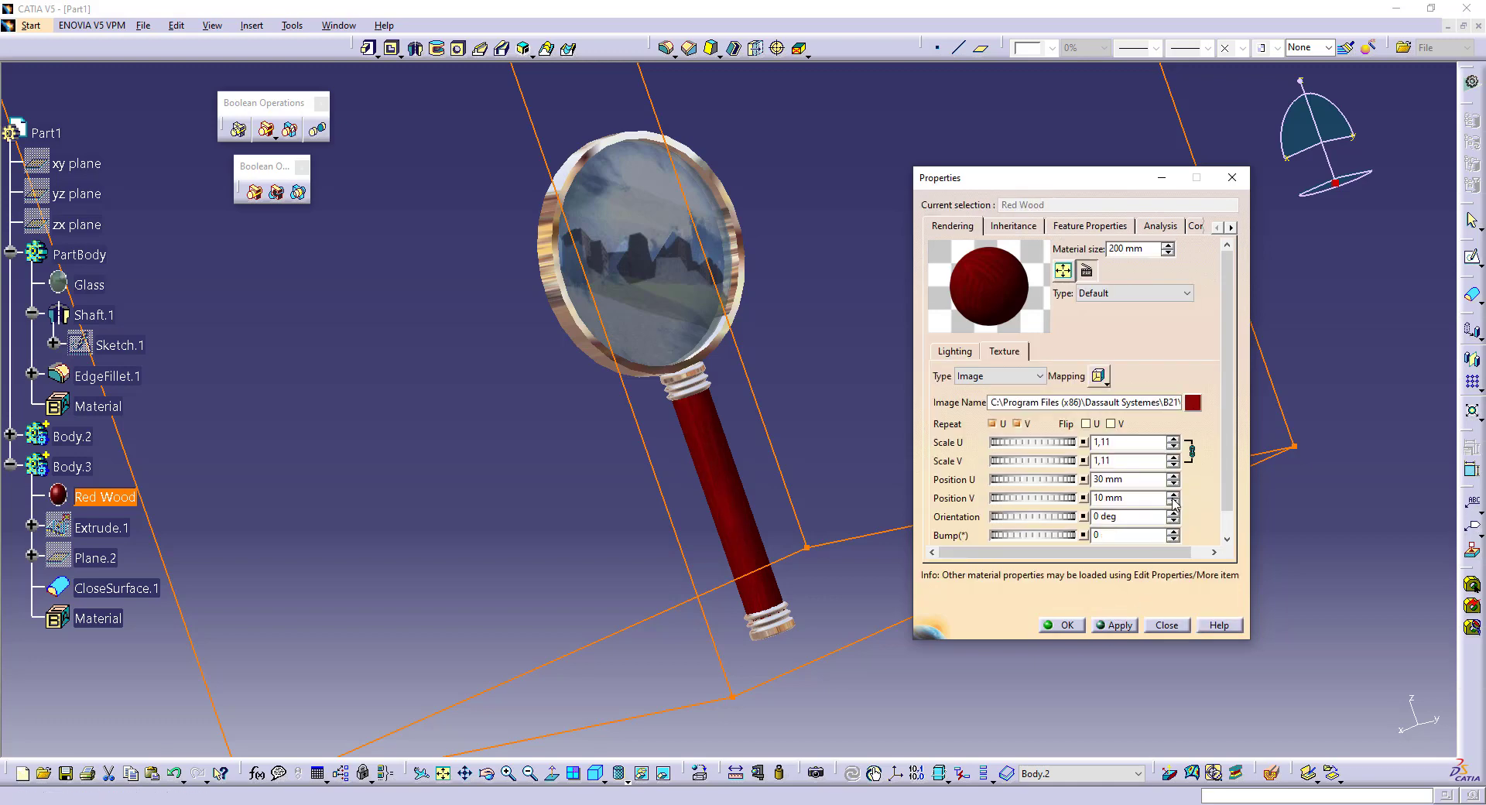
{"action": "left_click", "coordinate": [1135, 624]}
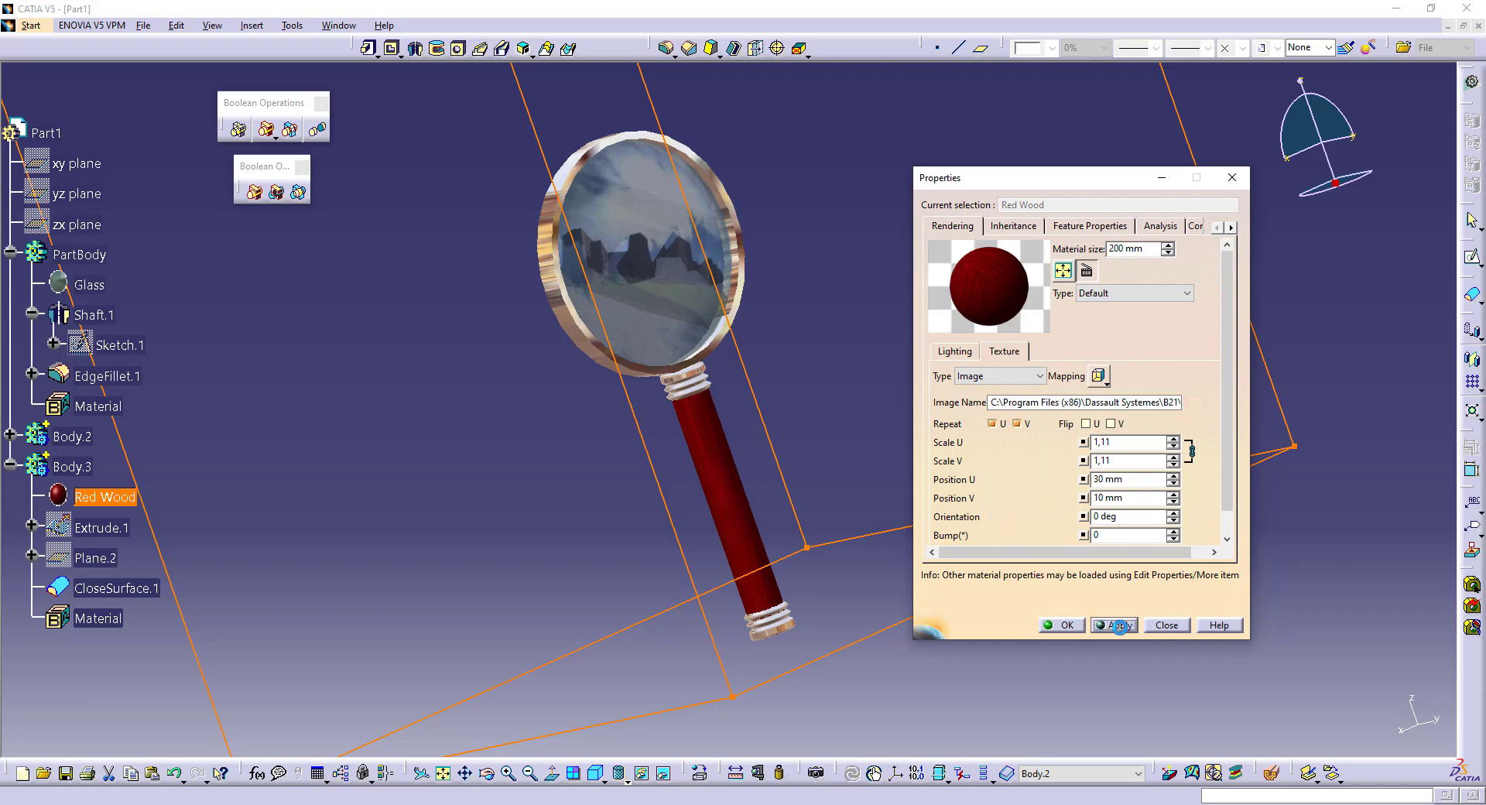
- Change the Red Wood texture's mapping to cylindrical
{"action": "left_click", "coordinate": [1107, 383]}
{"action": "left_click", "coordinate": [1122, 444]}
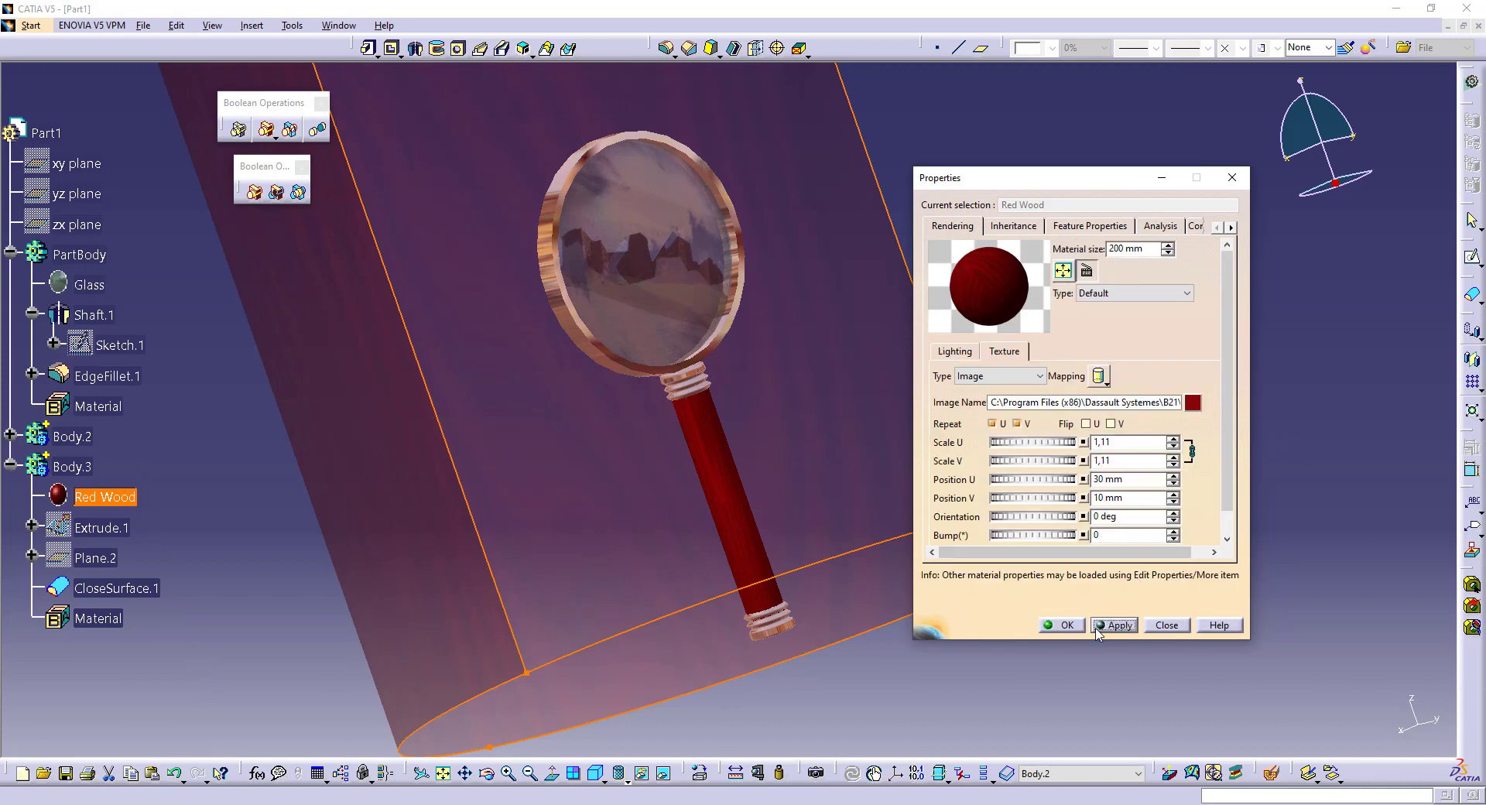
- Confirm the Red Wood material's texture changes and clear the selection
{"action": "left_click", "coordinate": [1062, 624]}
{"action": "left_click", "coordinate": [1098, 443]}
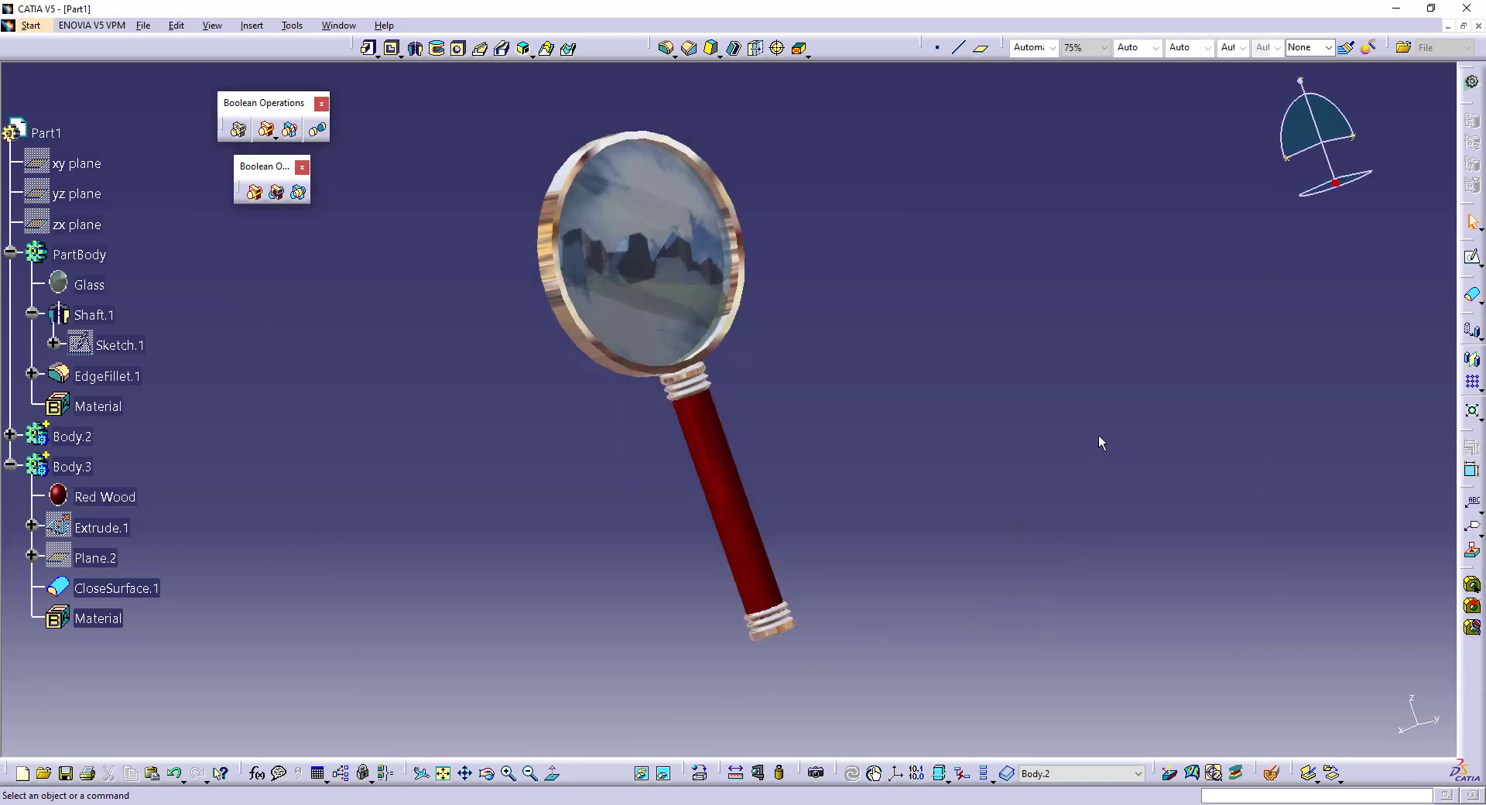
- Examine the magnifying glass's chrome rim, glass lens and red wood handle from all sides
{"action": "middle_click_drag", "start_coordinate": [940, 522], "coordinate": [794, 515]}
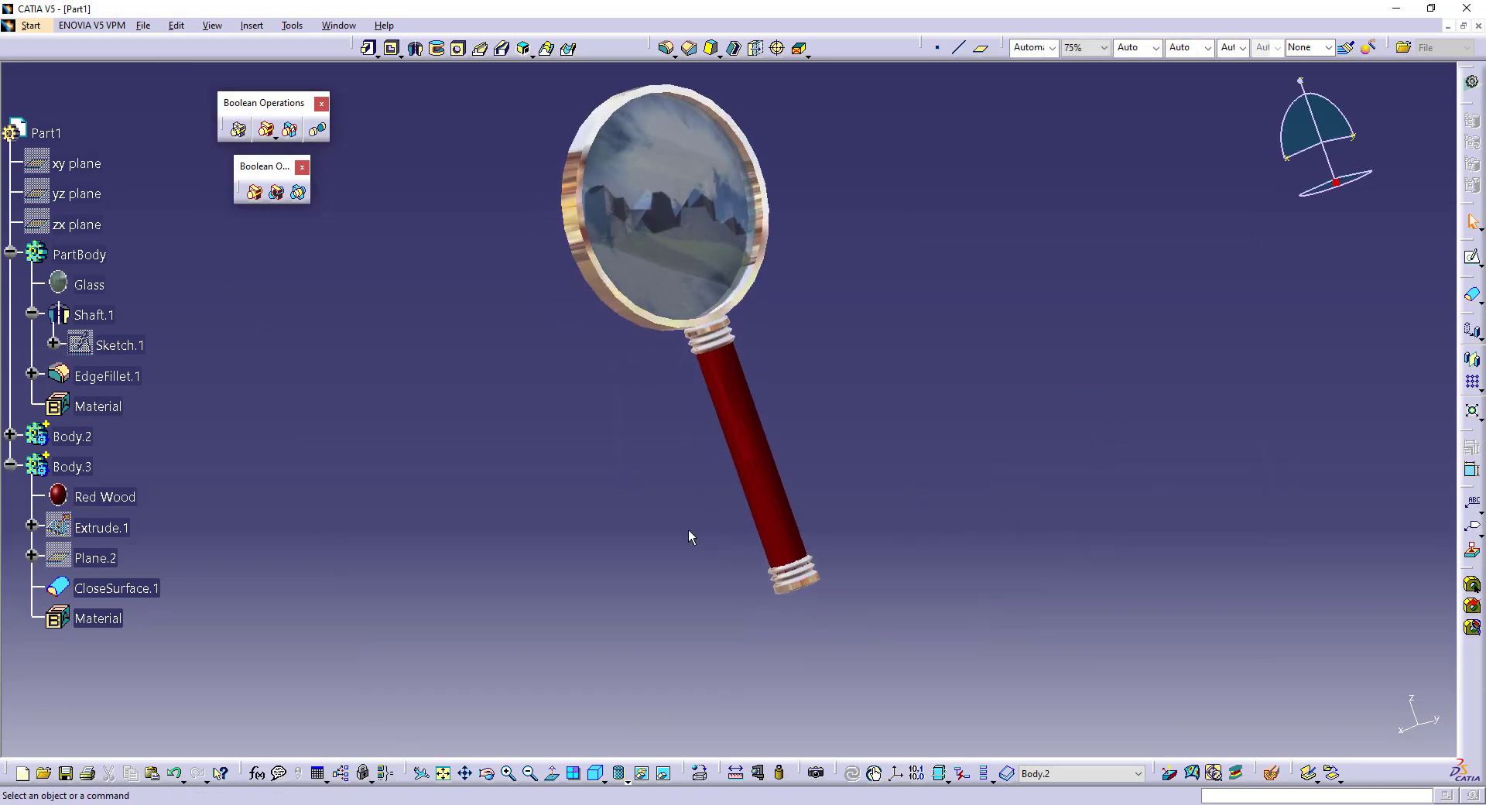
{"action": "middle_click_drag", "start_coordinate": [692, 509], "coordinate": [998, 524]}
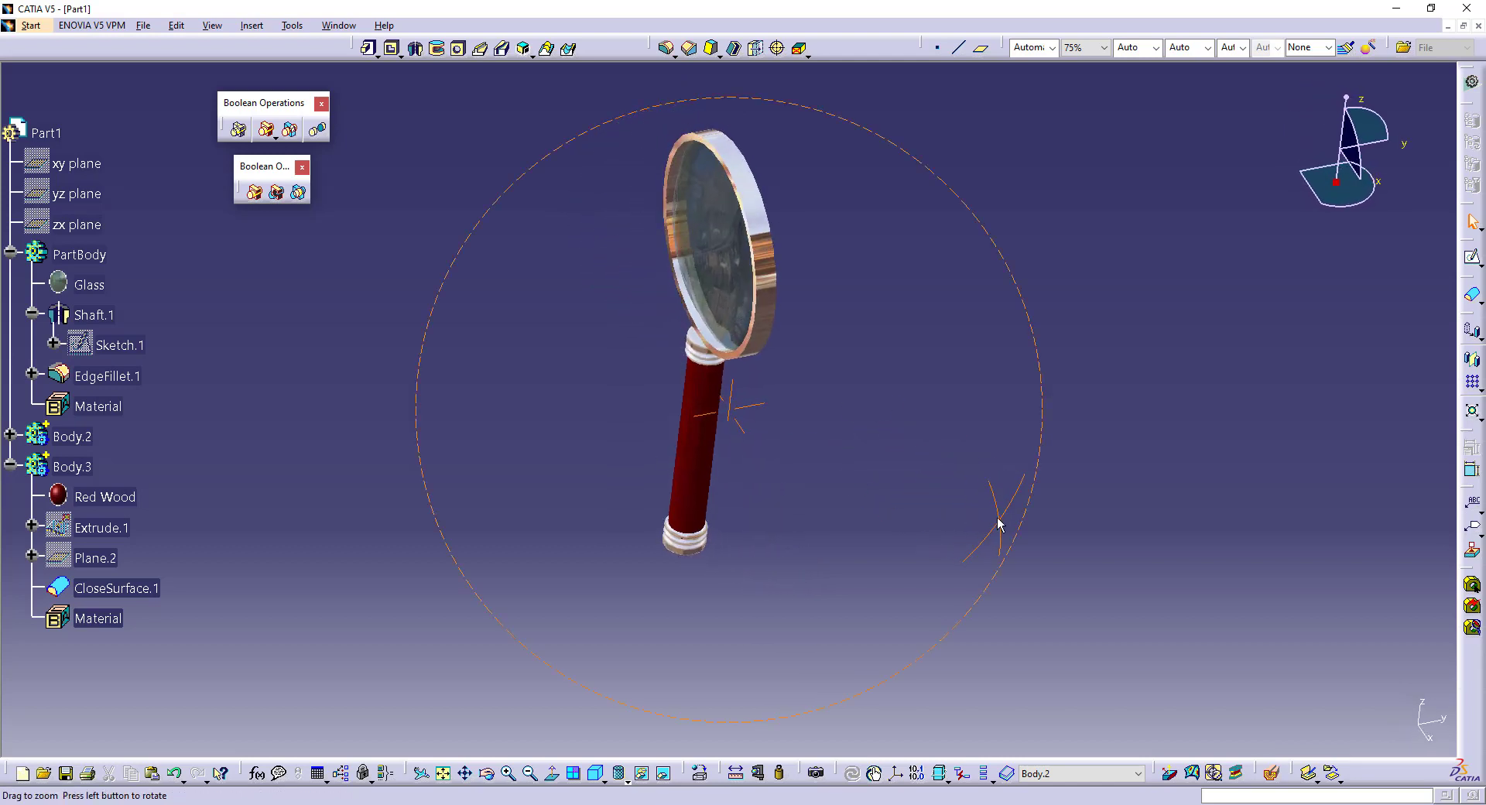
{"action": "middle_click_drag", "start_coordinate": [546, 486], "coordinate": [575, 463]}
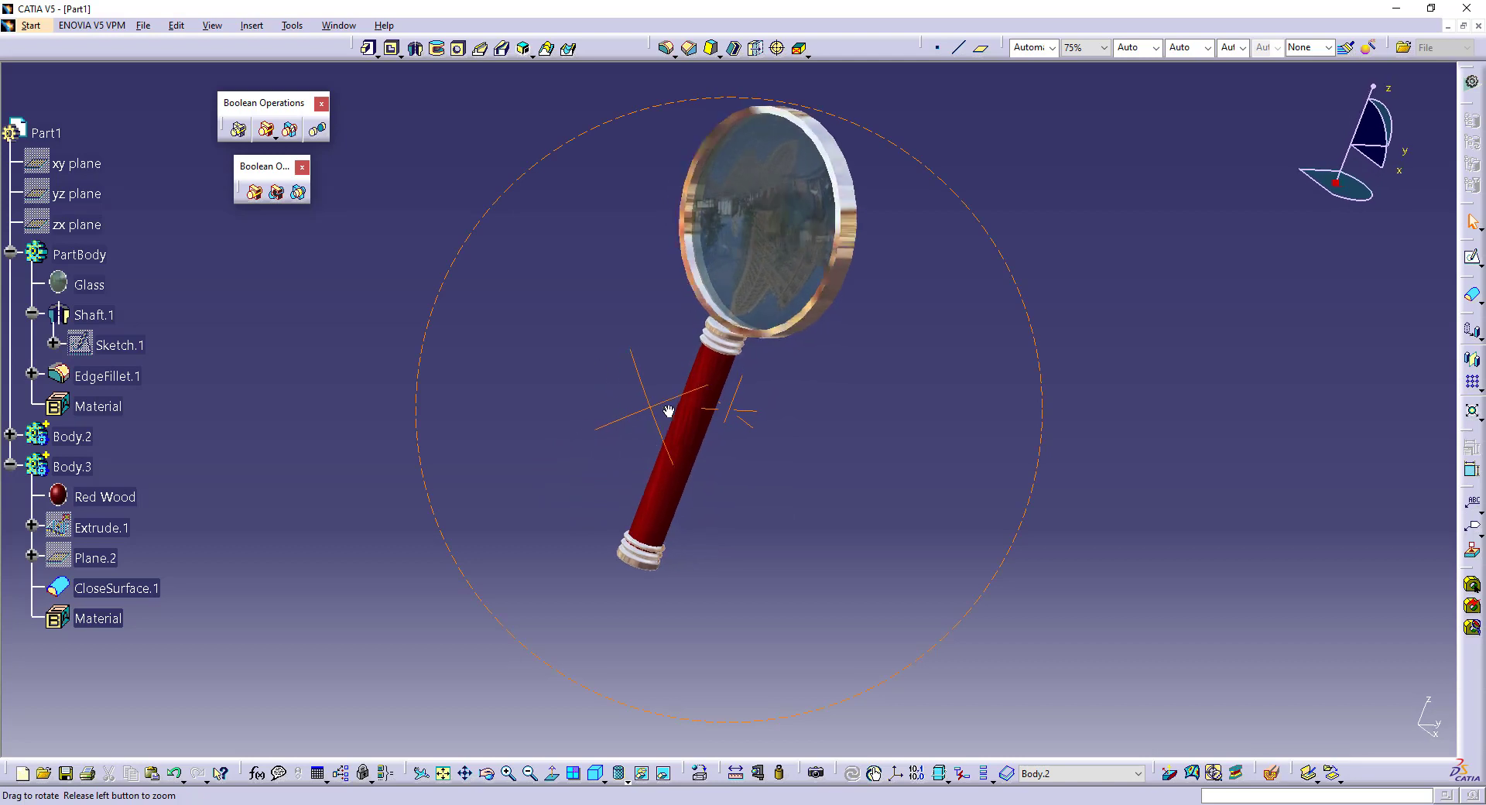
{"action": "middle_click_drag", "start_coordinate": [706, 401], "coordinate": [707, 535]}
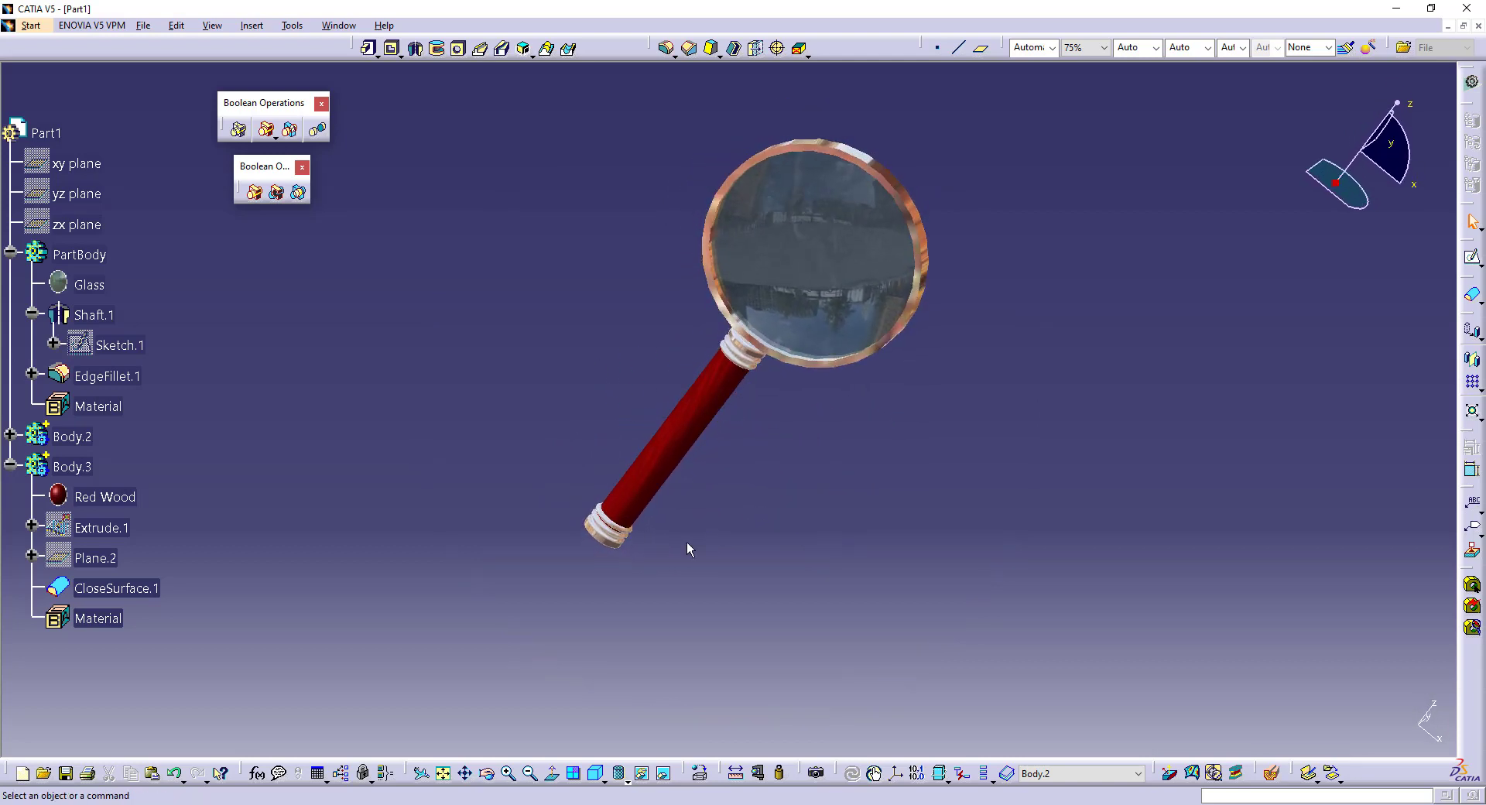
{"action": "middle_click_drag", "start_coordinate": [593, 587], "coordinate": [883, 418]}
{"action": "middle_click_drag", "start_coordinate": [536, 495], "coordinate": [766, 545]}
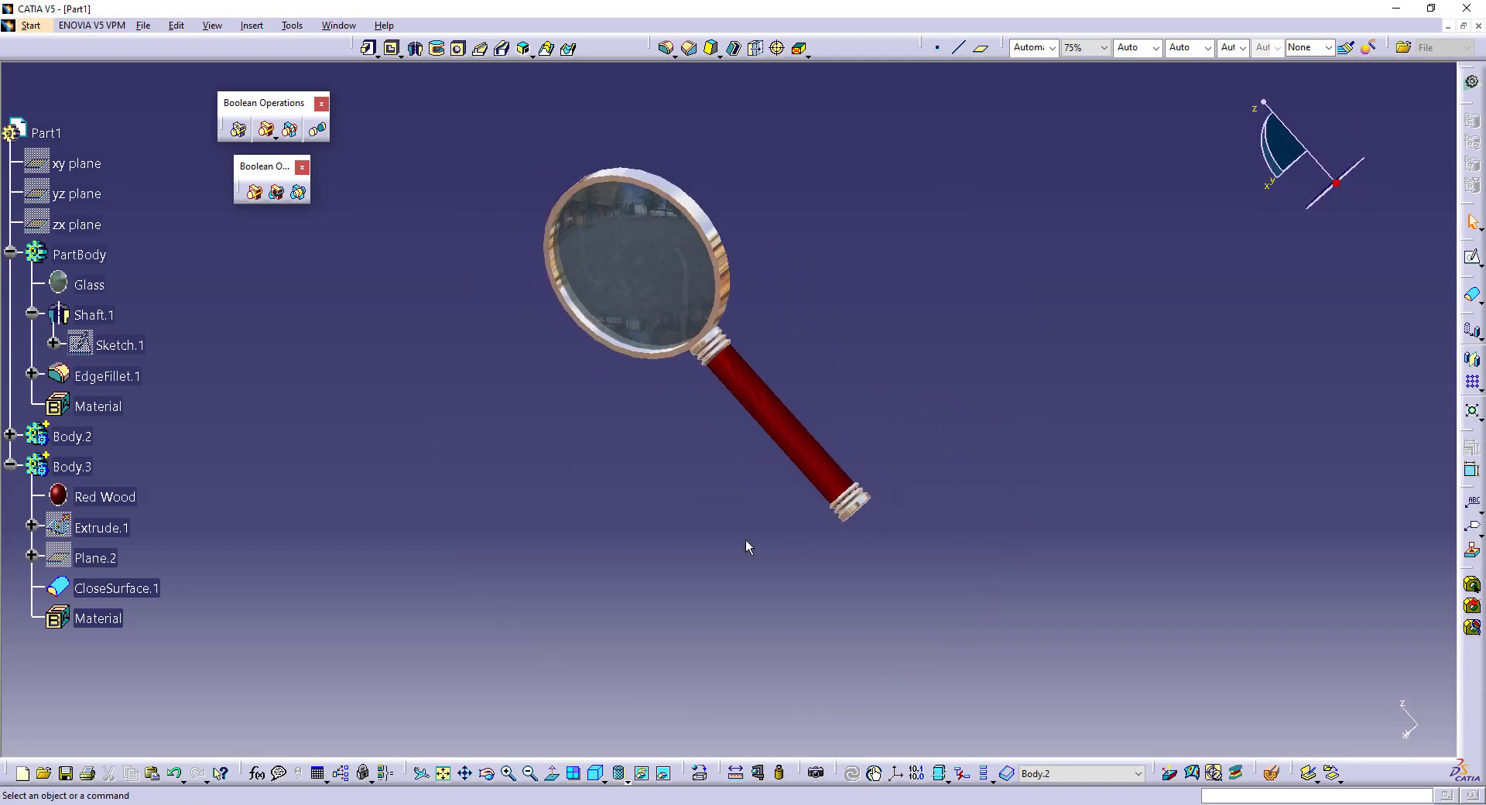
{"action": "middle_click_drag", "start_coordinate": [710, 469], "coordinate": [732, 532]}
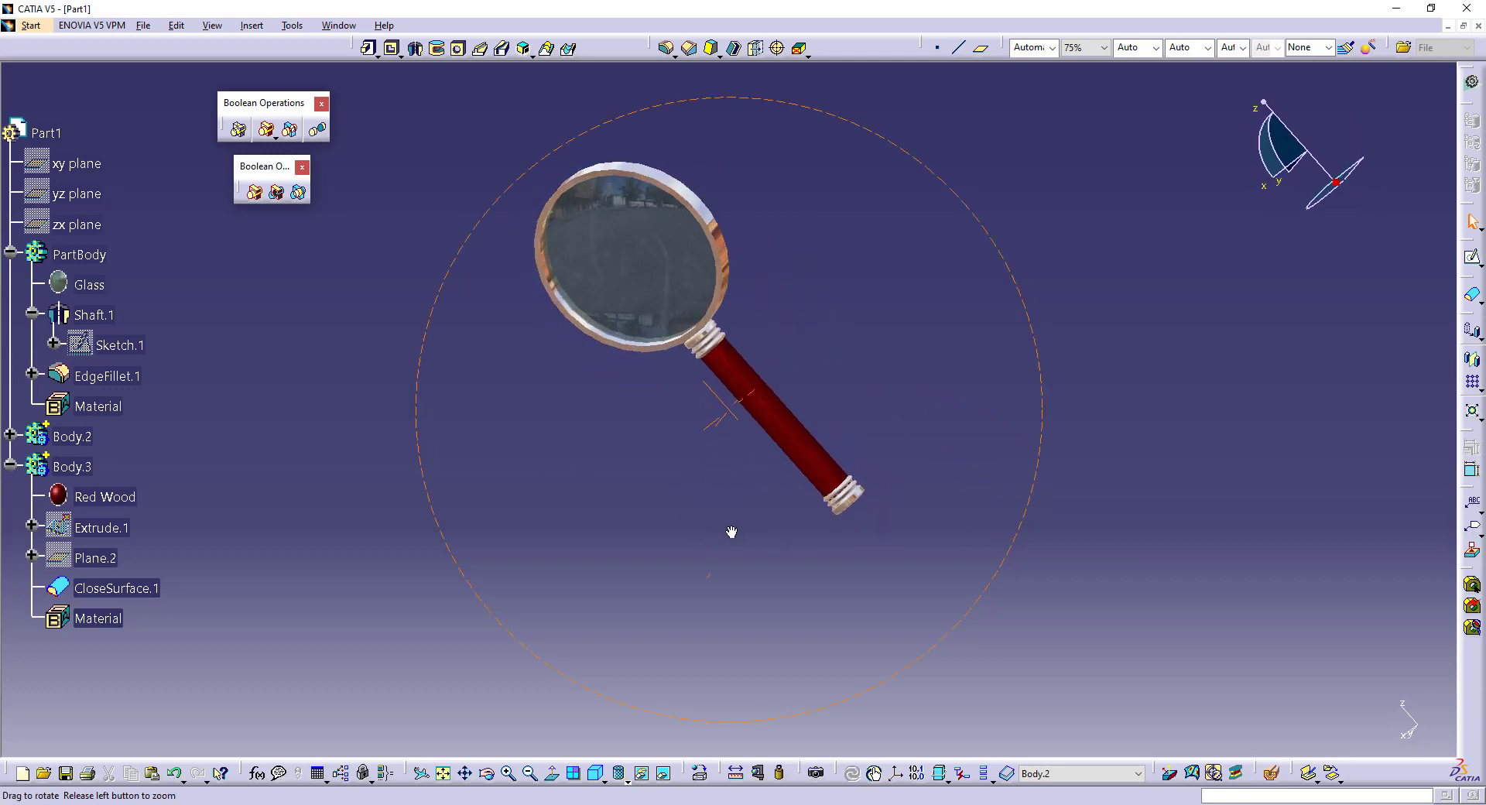
{"action": "middle_click_drag", "start_coordinate": [595, 424], "coordinate": [948, 308]}
{"action": "middle_click_drag", "start_coordinate": [628, 524], "coordinate": [1066, 481]}
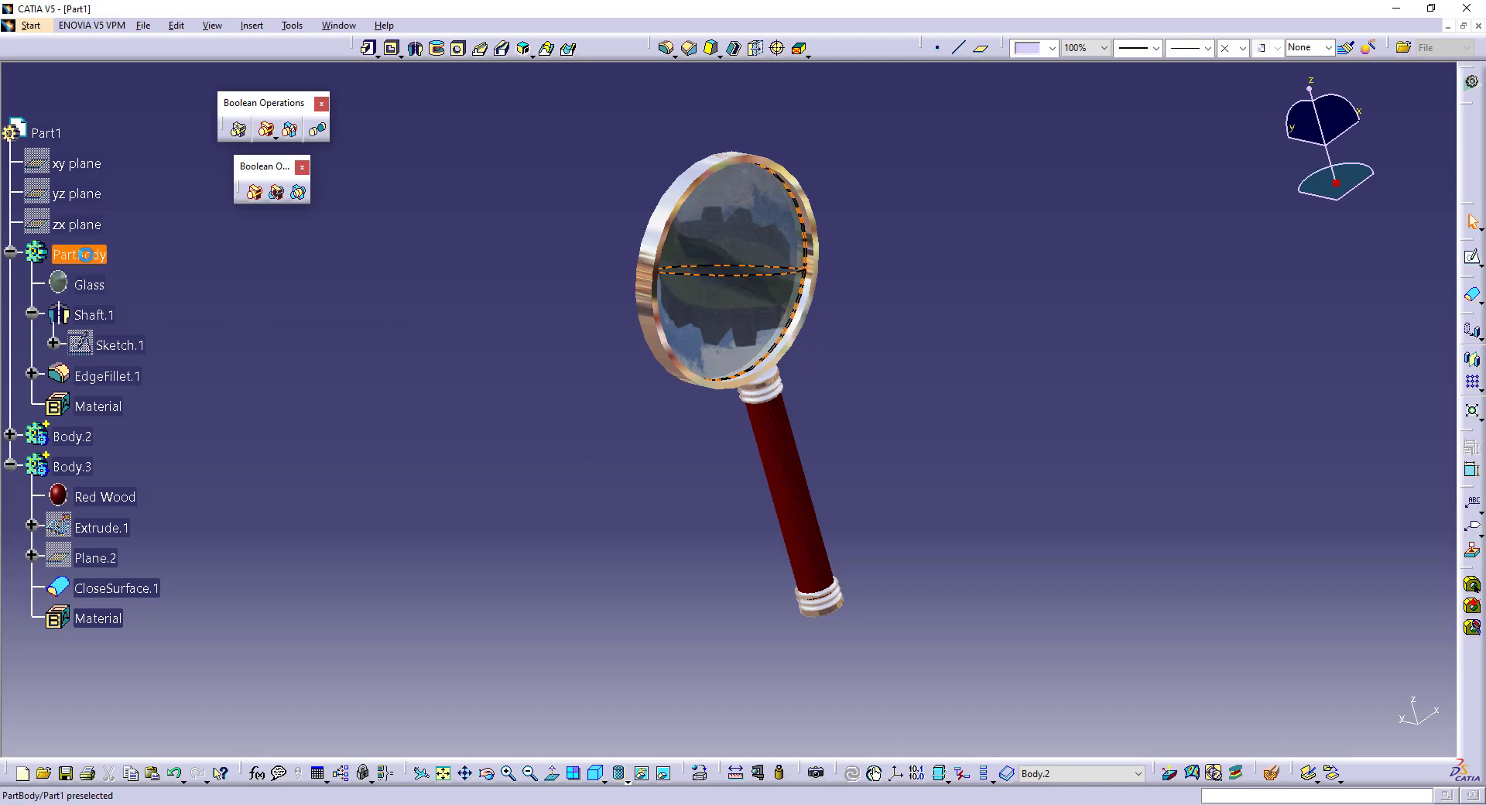
- Define Body.2 as the work object and add an edge fillet to one outer circular edge of the rim
{"action": "right_click", "coordinate": [75, 441]}
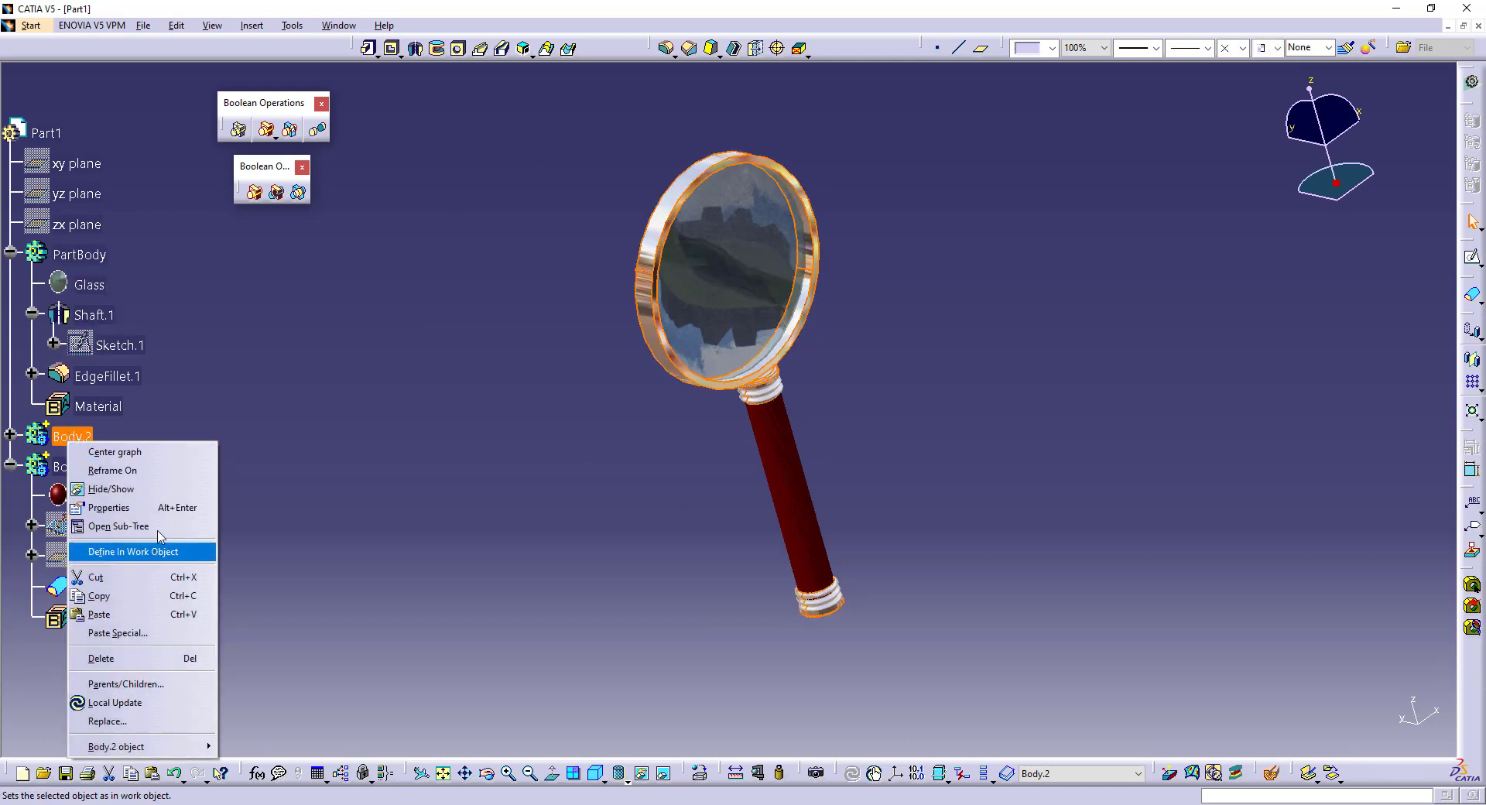
{"action": "left_click", "coordinate": [130, 554]}
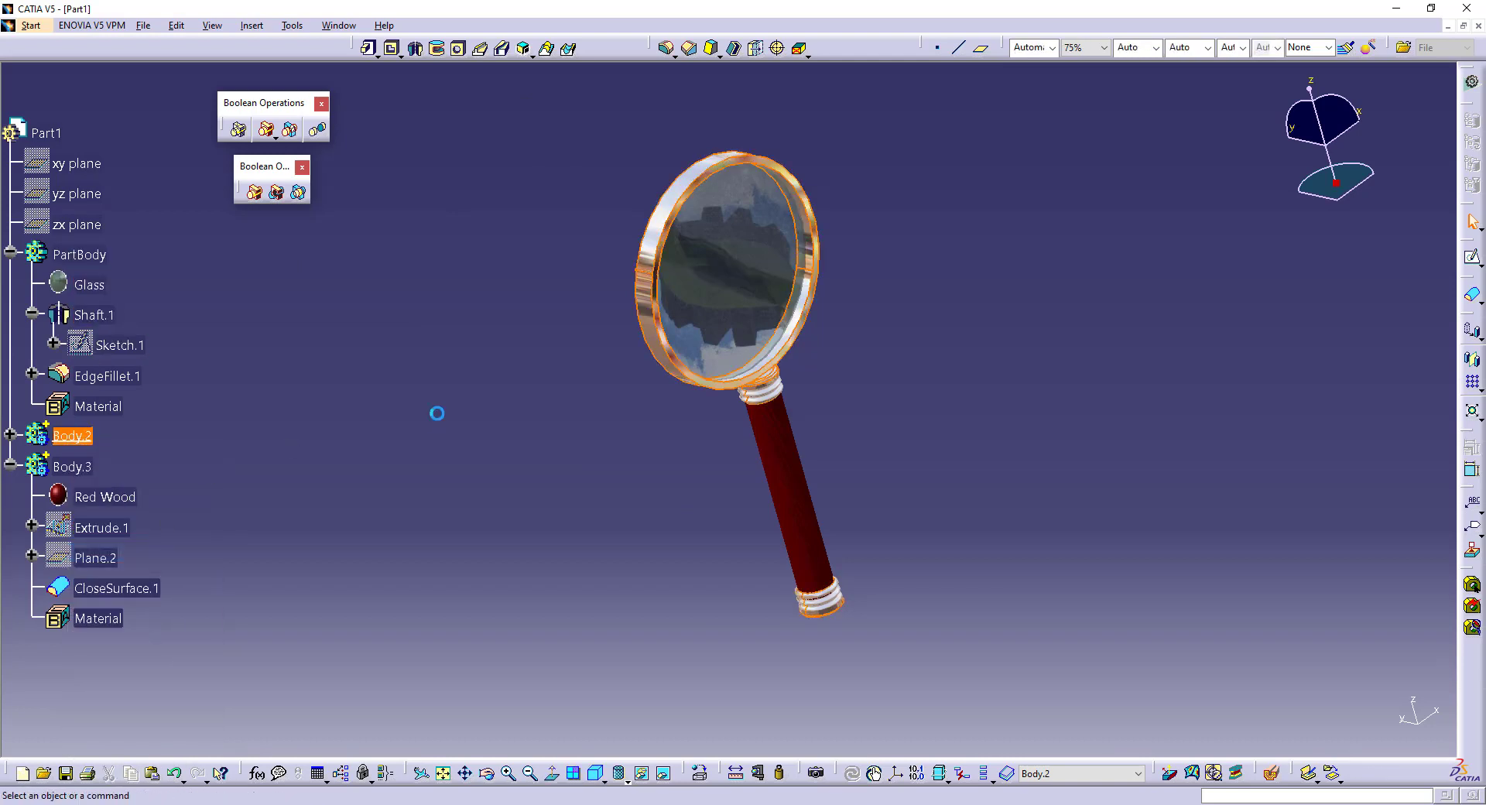
{"action": "middle_click_drag", "start_coordinate": [929, 278], "coordinate": [674, 201]}
{"action": "left_click", "coordinate": [657, 191]}
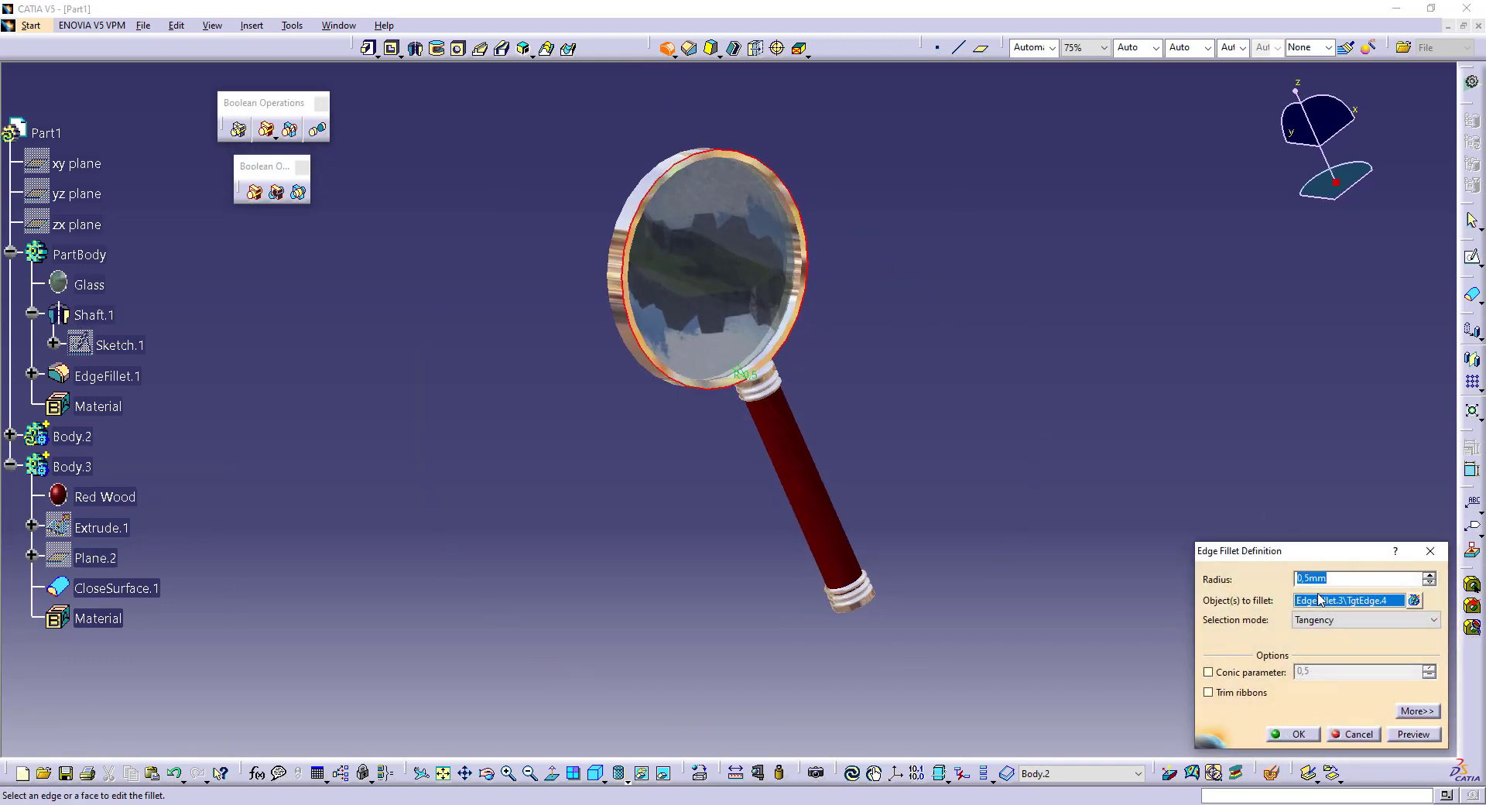
{"action": "left_click", "coordinate": [1292, 734]}
- Fillet the circular edge on the rim's opposite side with a 0.2 mm radius, using tangency selection
{"action": "middle_click_drag", "start_coordinate": [968, 385], "coordinate": [851, 177]}
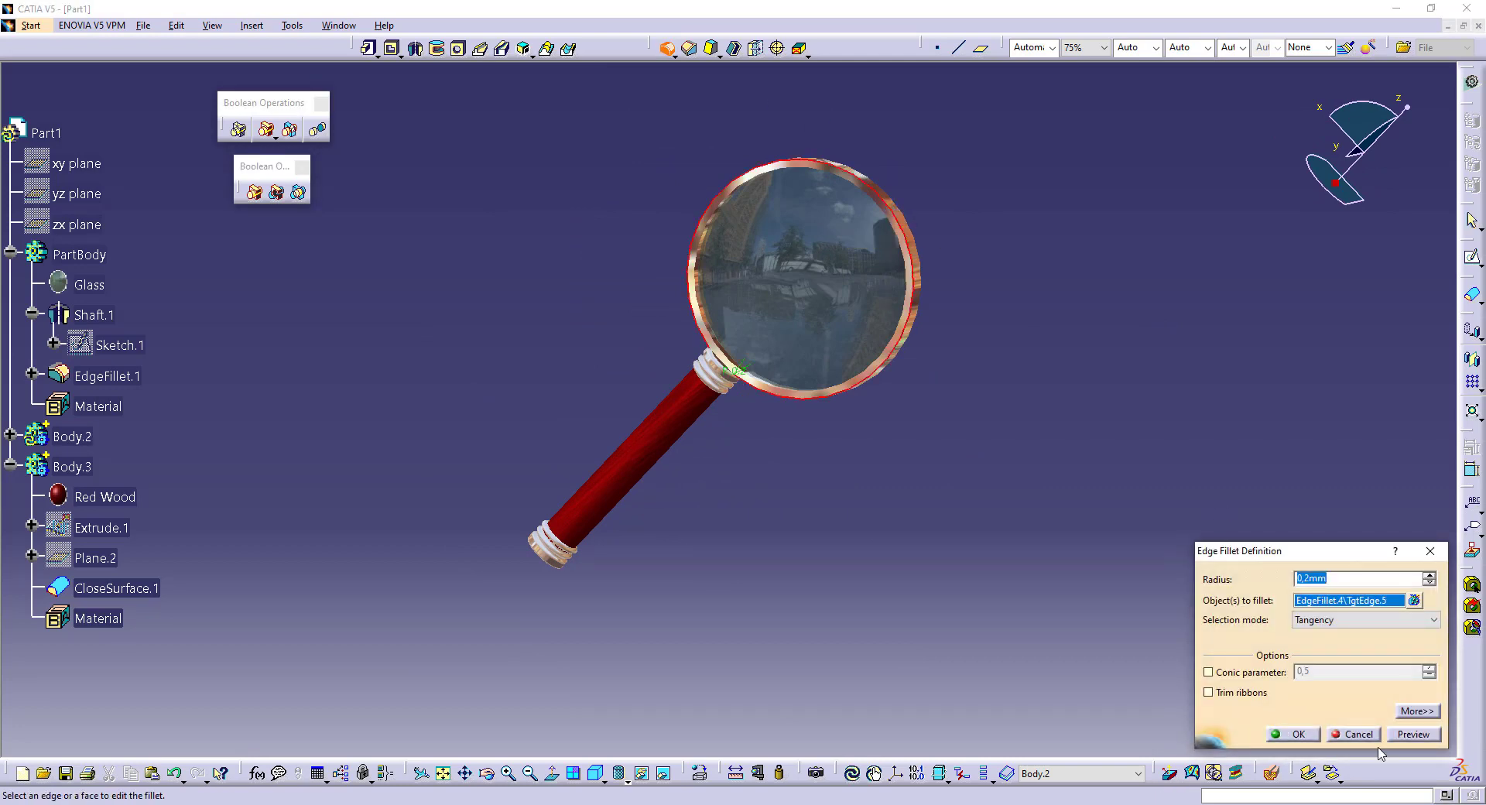
{"action": "left_click", "coordinate": [1293, 731]}
{"action": "middle_click_drag", "start_coordinate": [1011, 425], "coordinate": [722, 301]}
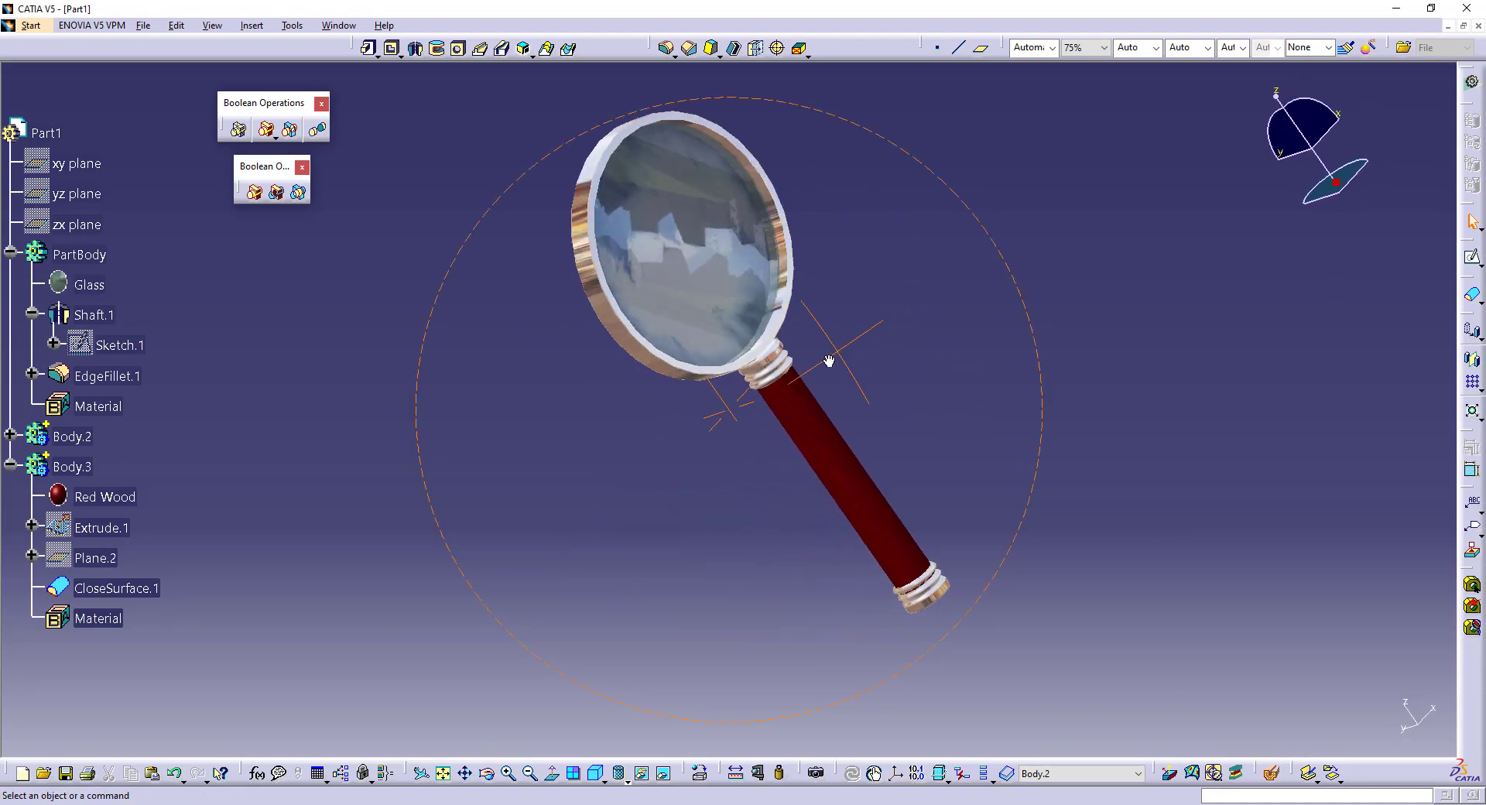